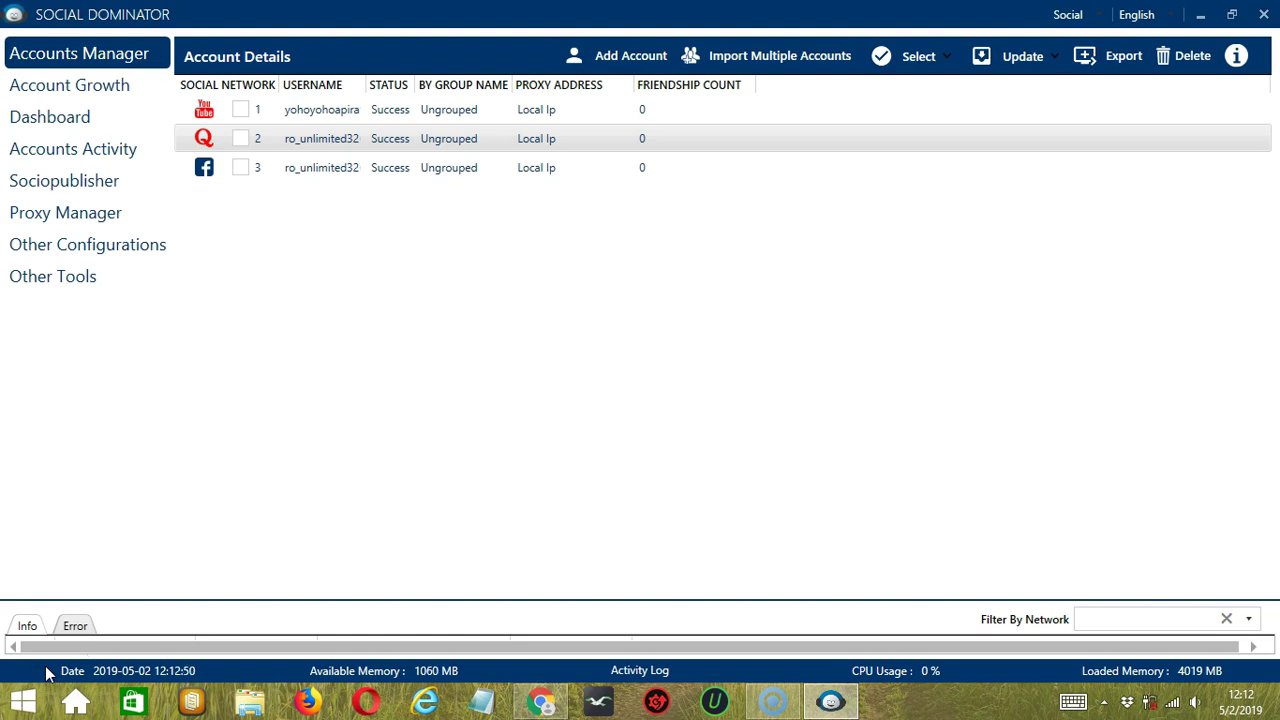
Step: Open the Report User activity configuration for the Quora account through Go to Tools
click(51, 652)
right_click(312, 147)
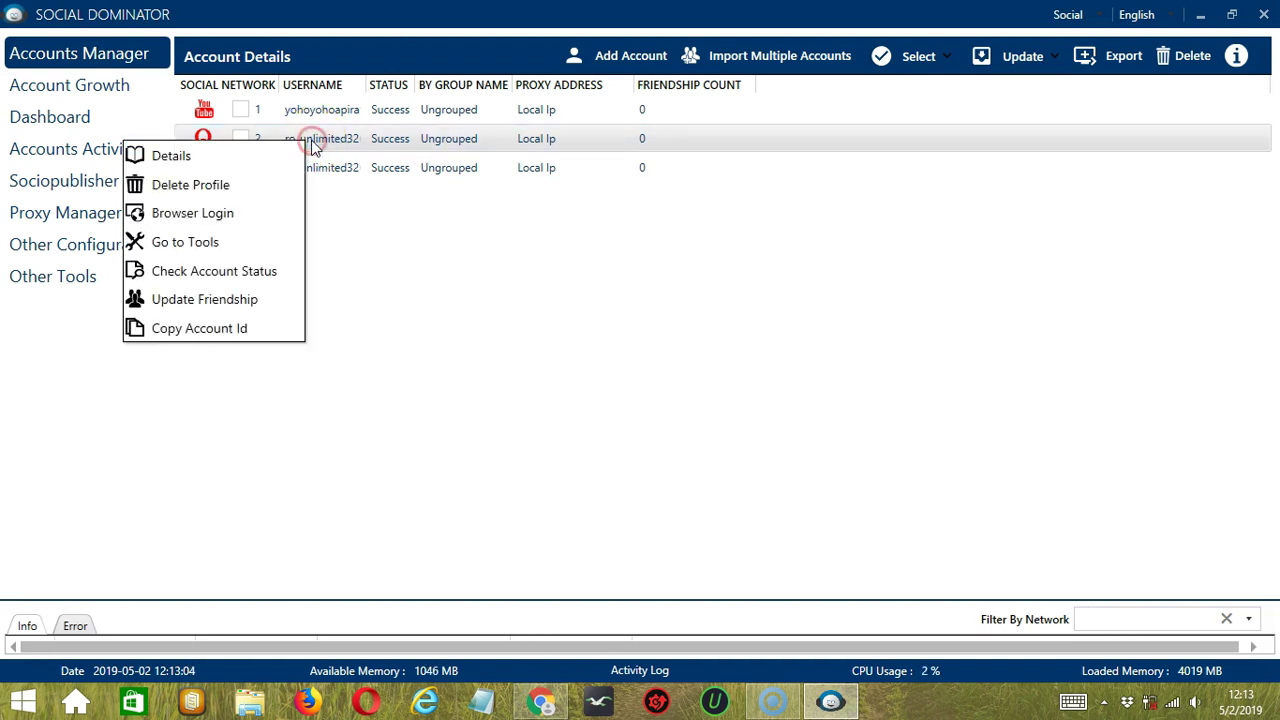
click(244, 248)
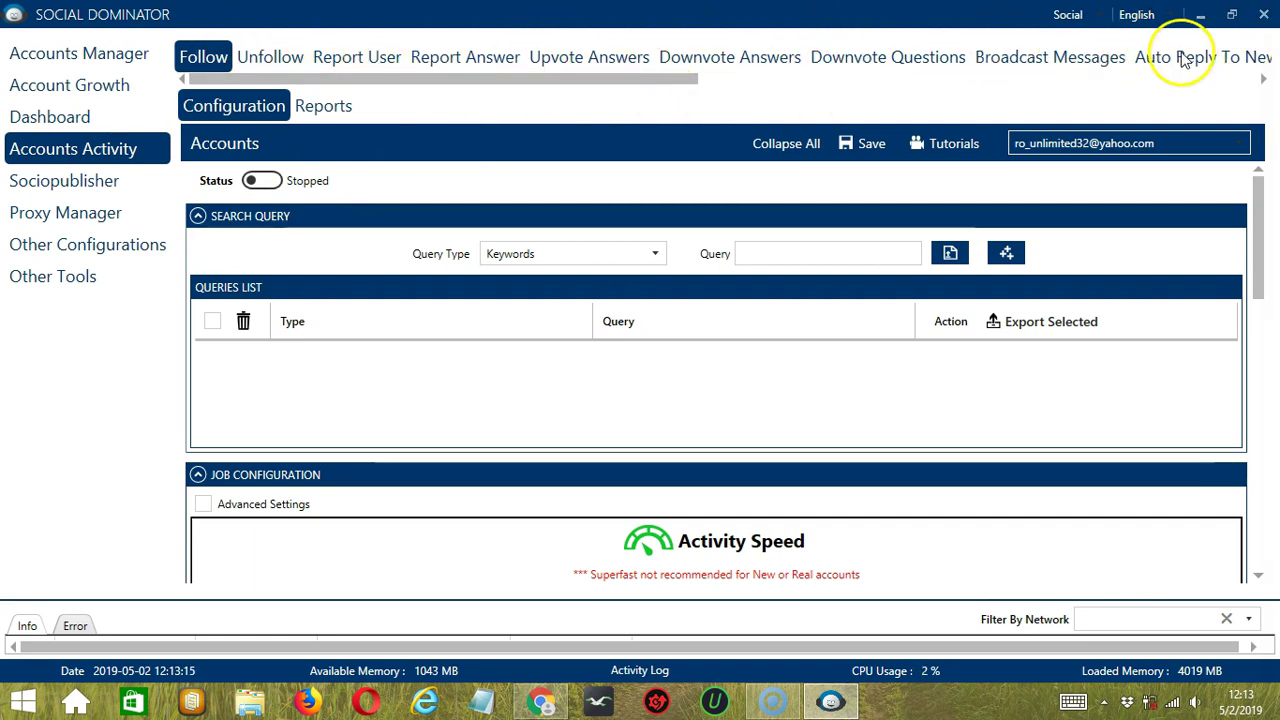
click(362, 58)
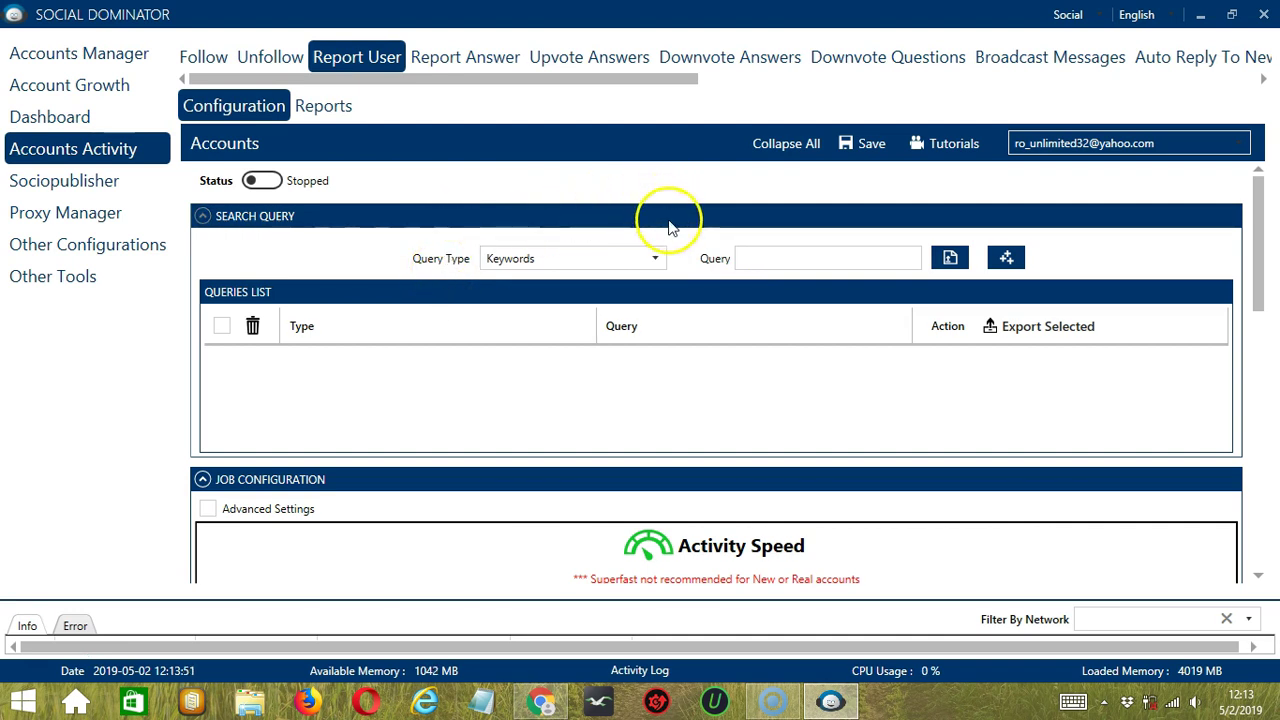
click(655, 258)
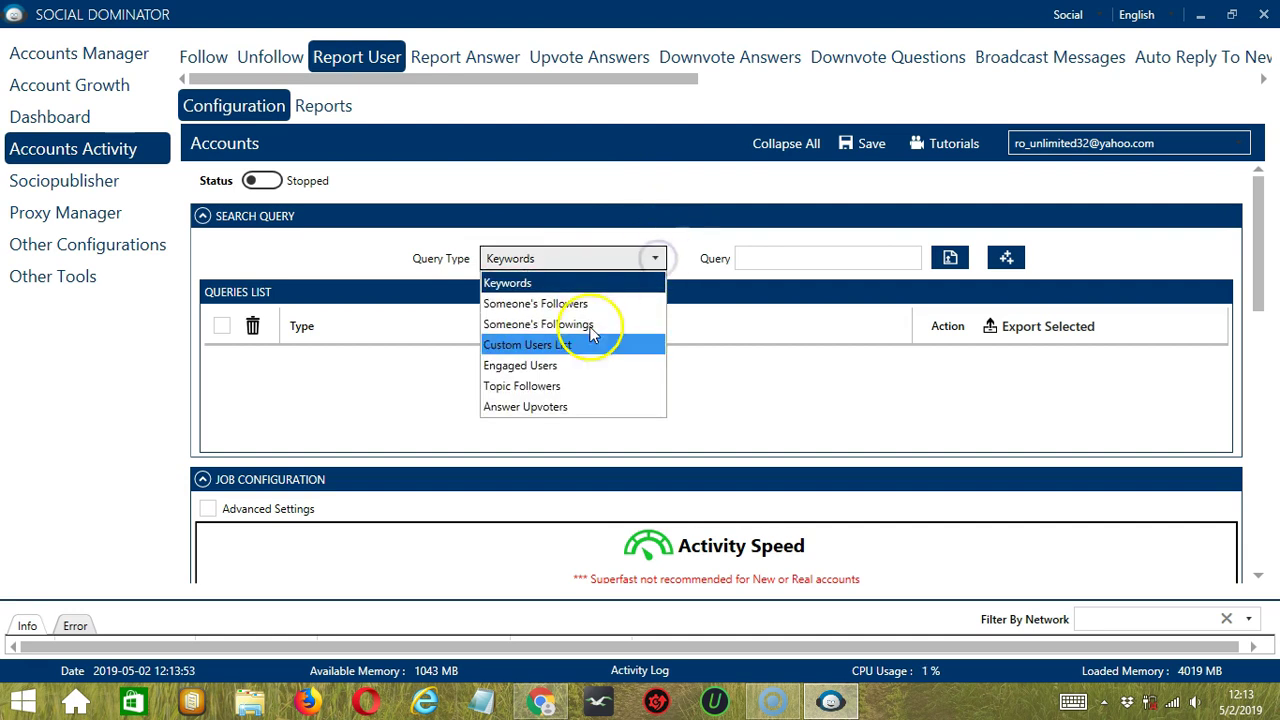
click(655, 258)
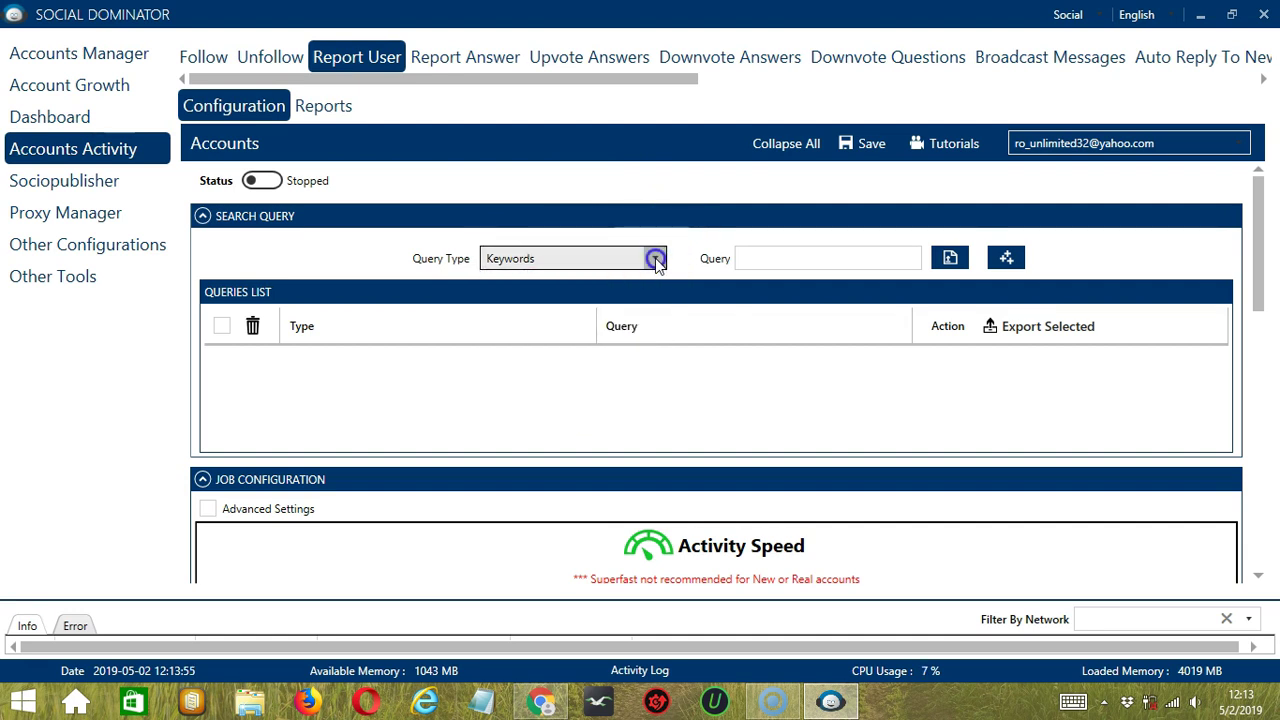
click(778, 261)
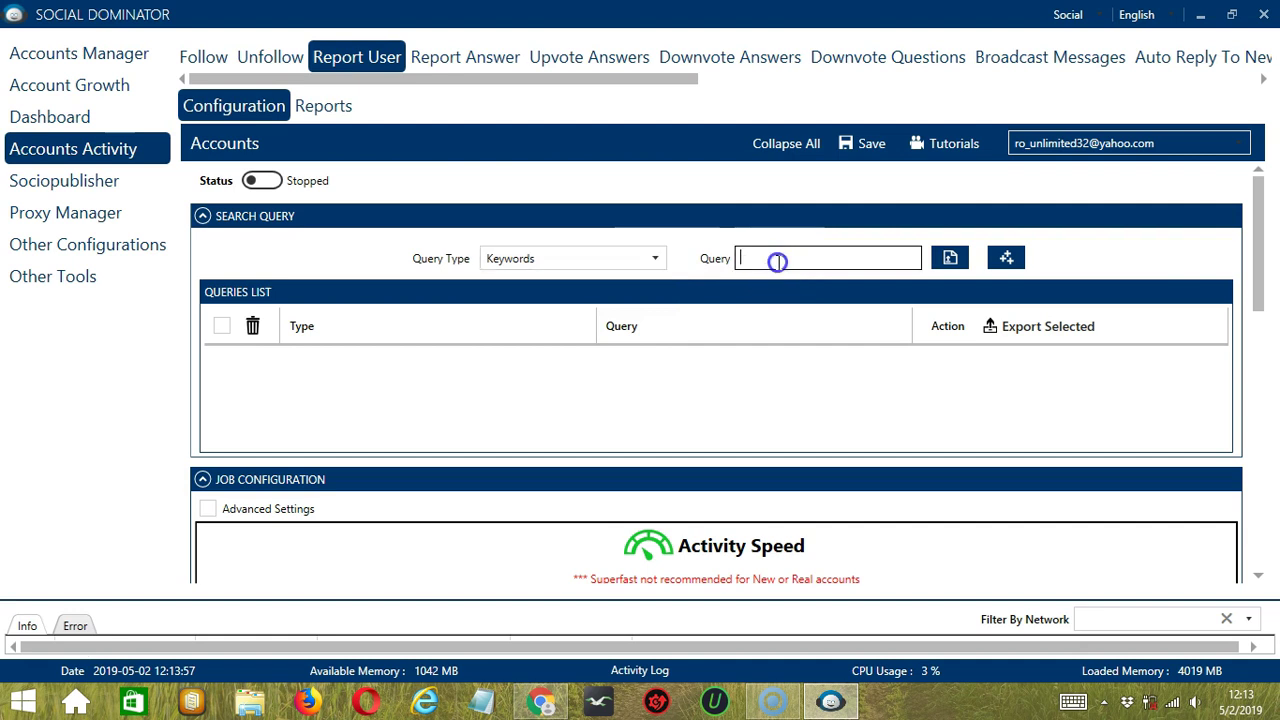
click(949, 259)
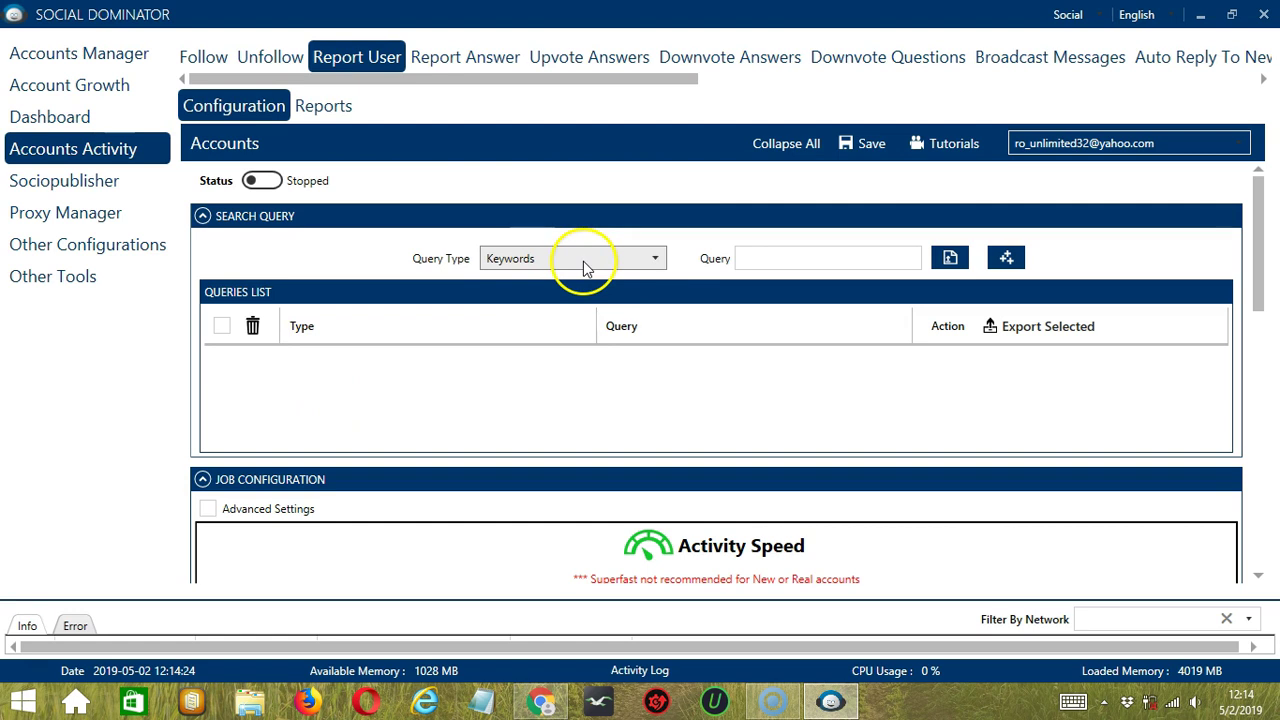
Step: Add a Keywords query 'milton kompt' to the queries list
click(782, 257)
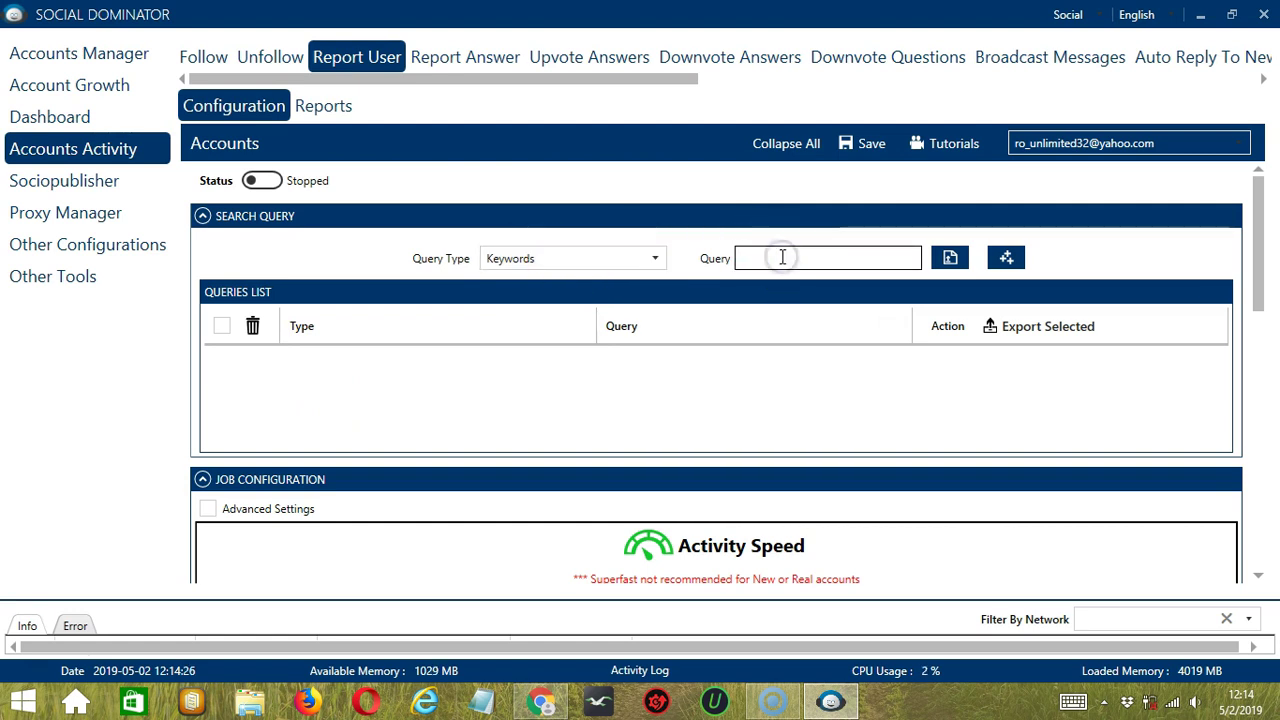
text(milton kompton)
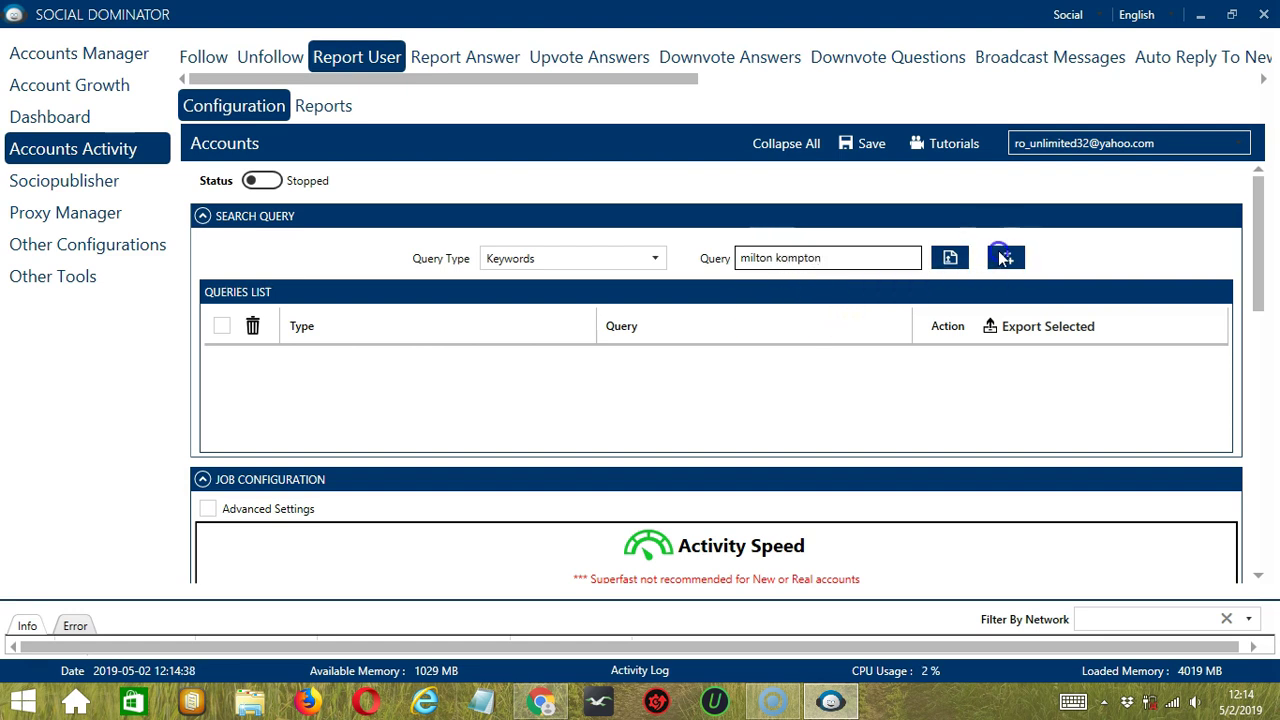
click(1005, 258)
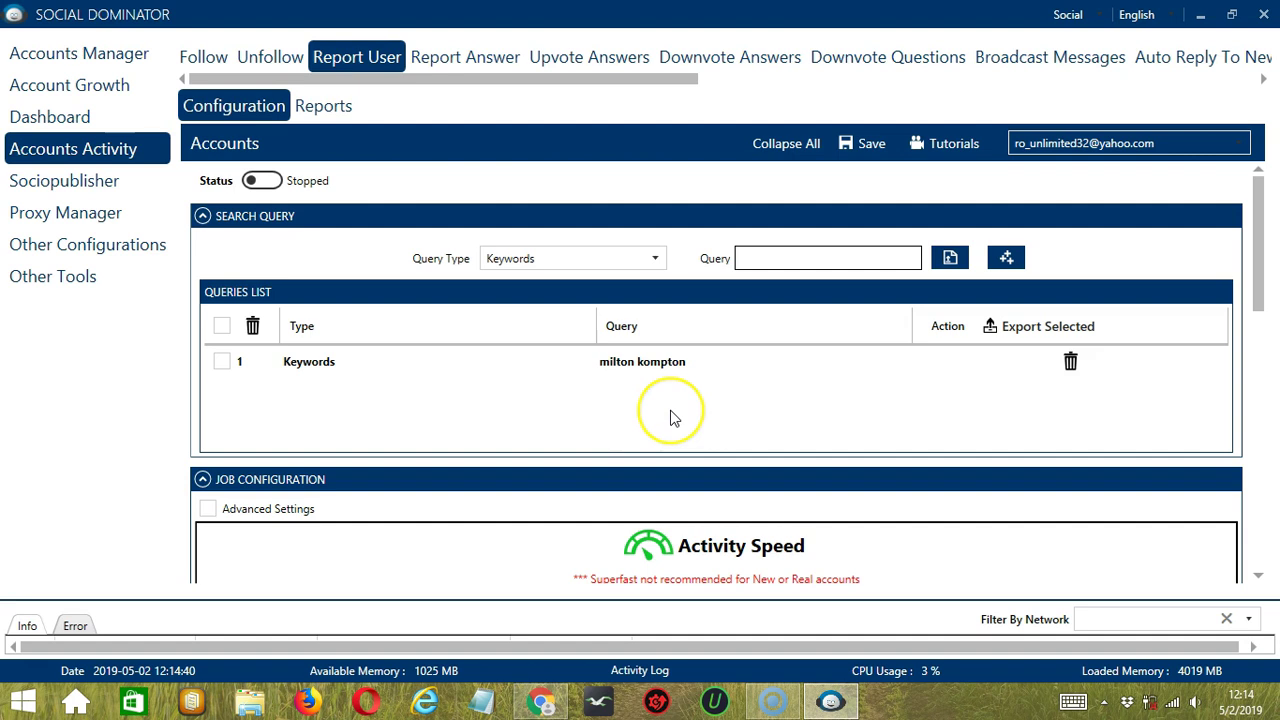
click(608, 378)
Step: Switch the query type to Someone's Followers and copy the profile handle from the Quora page address
click(652, 258)
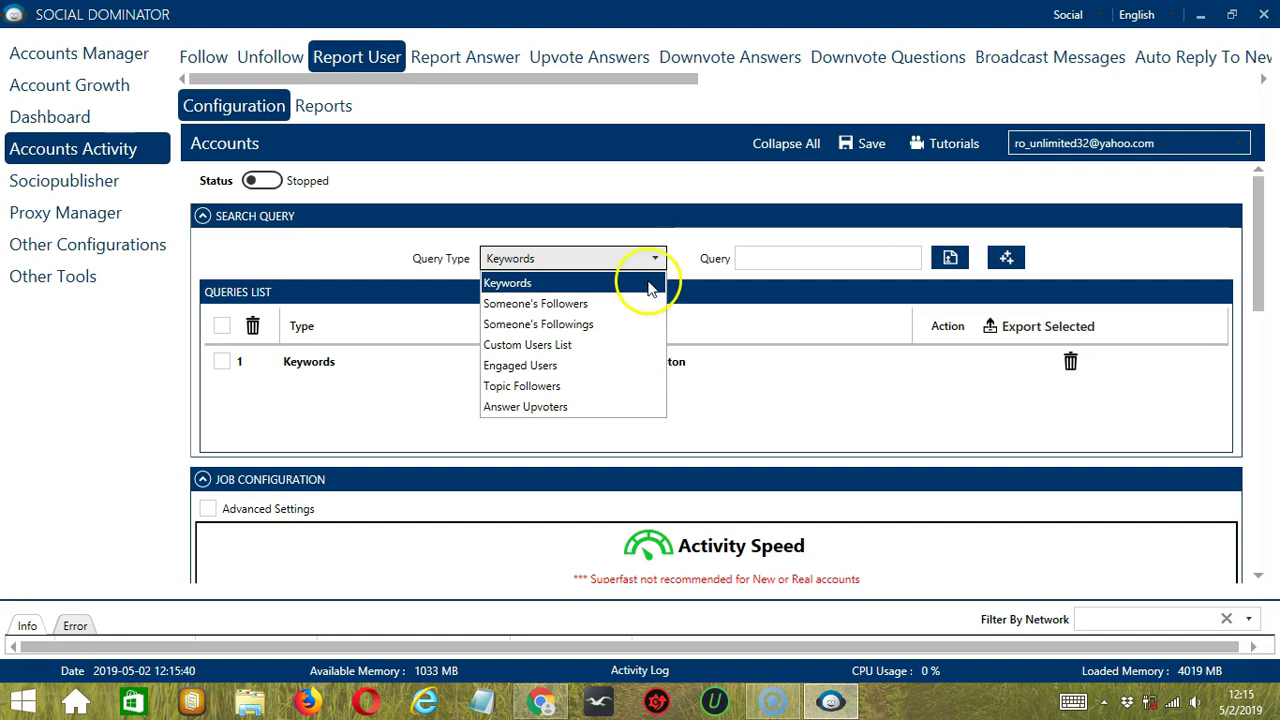
click(648, 302)
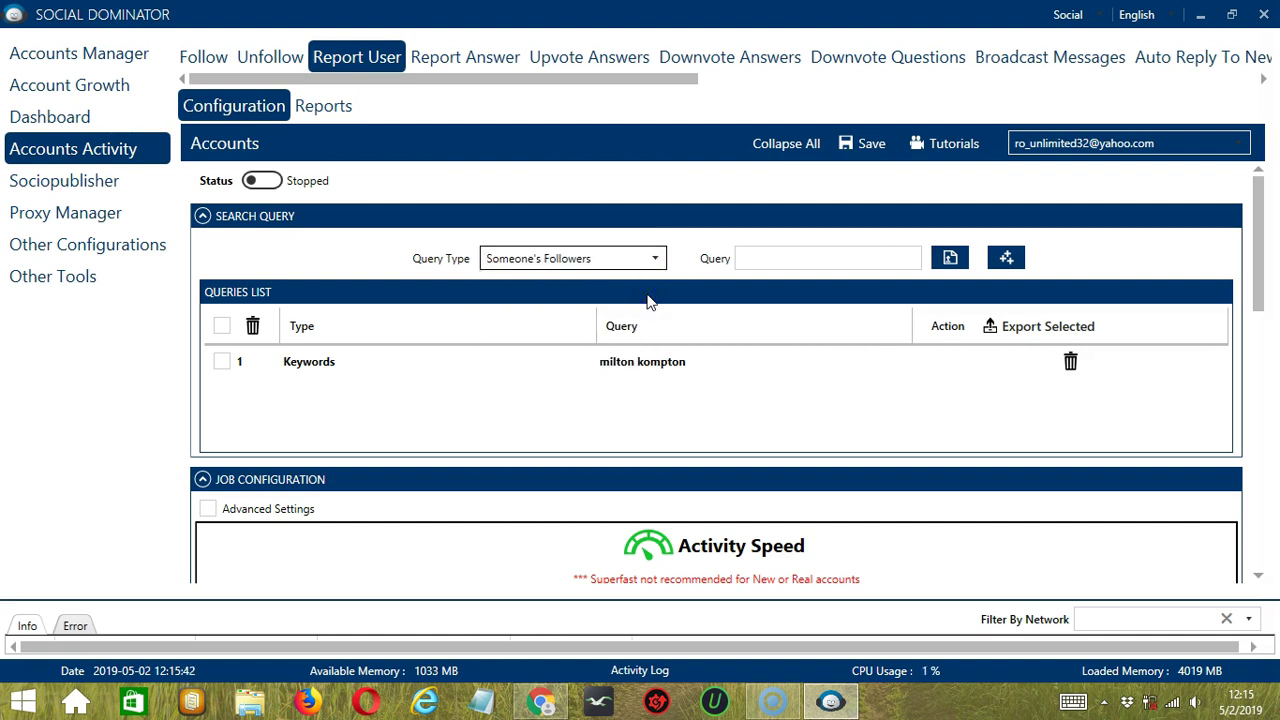
click(541, 702)
click(100, 368)
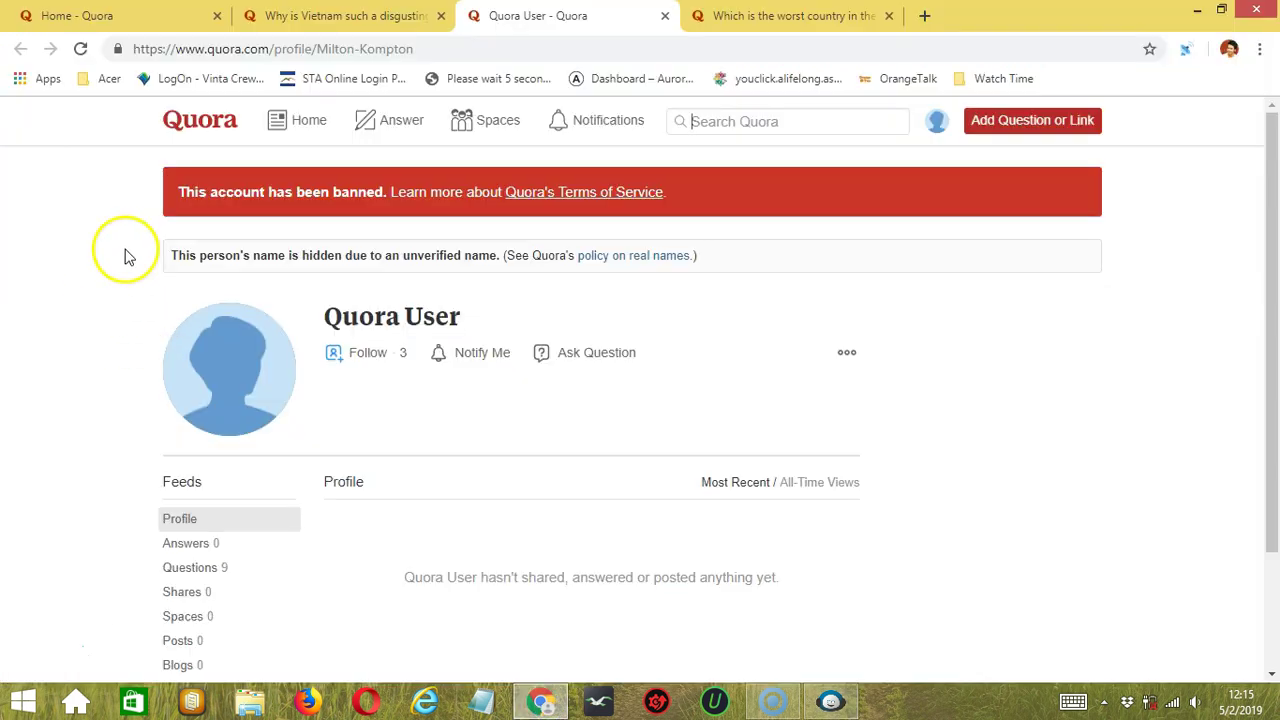
drag(318, 49, 448, 57)
key(ctrl+c)
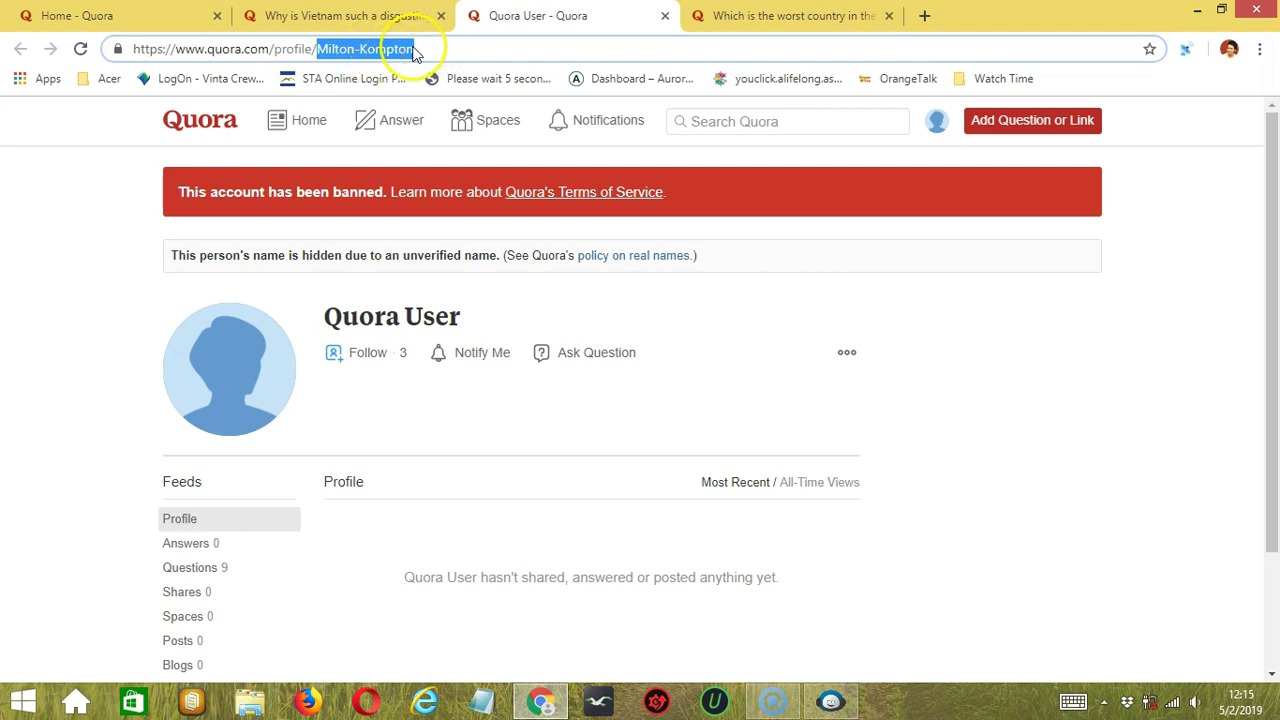
key(alt+Tab)
click(766, 259)
Step: Add the pasted profile handle as a Someone's Followers query
key(ctrl+v)
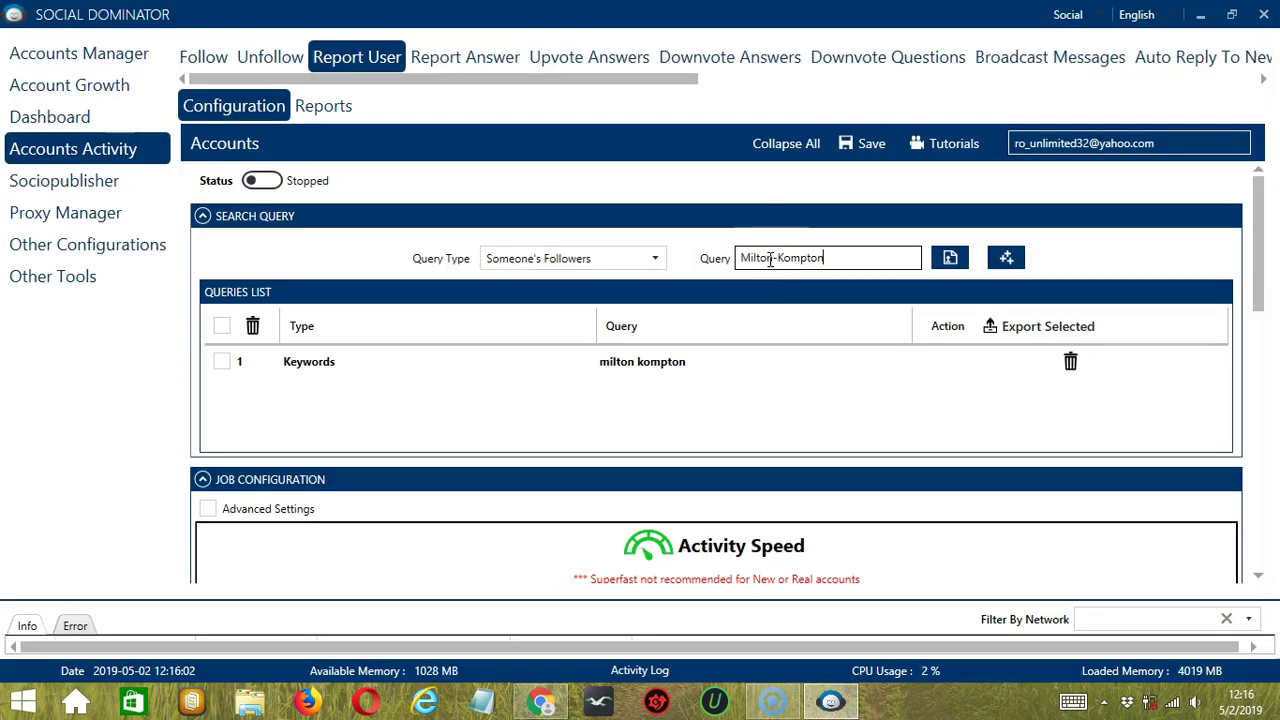
click(1005, 258)
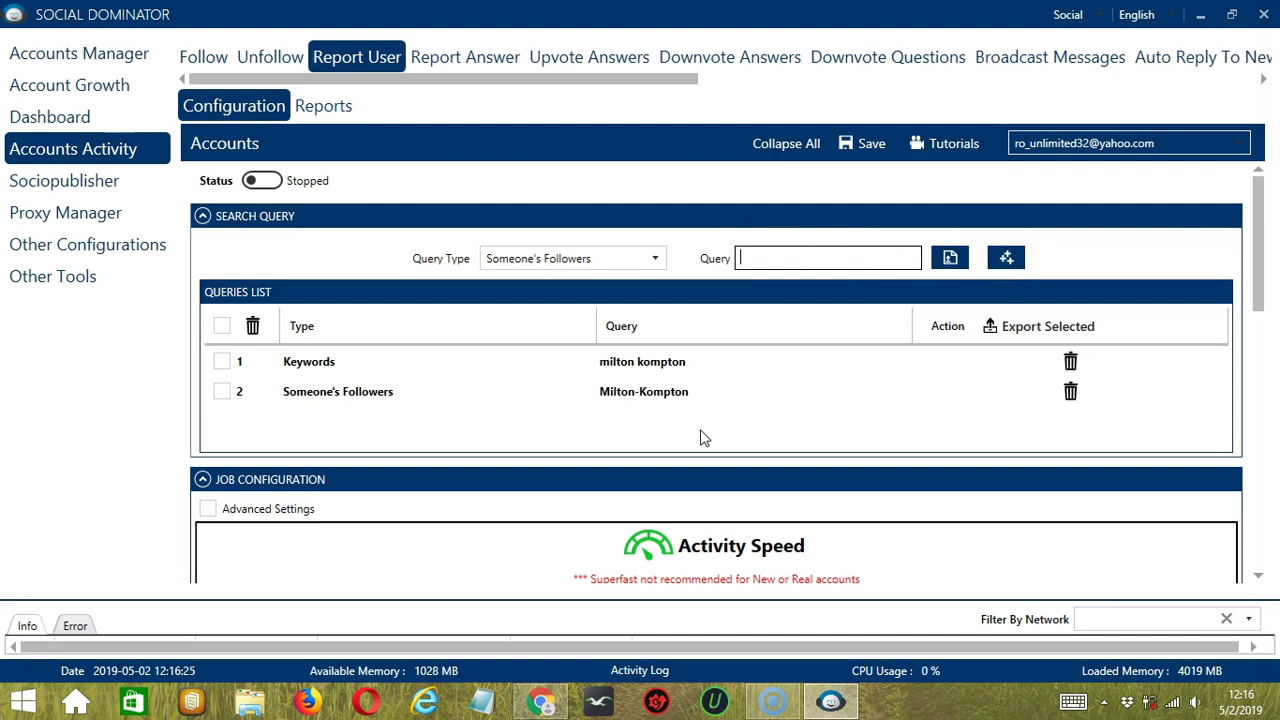
click(652, 394)
Step: Add a Someone's Followings query for the same profile handle
click(650, 258)
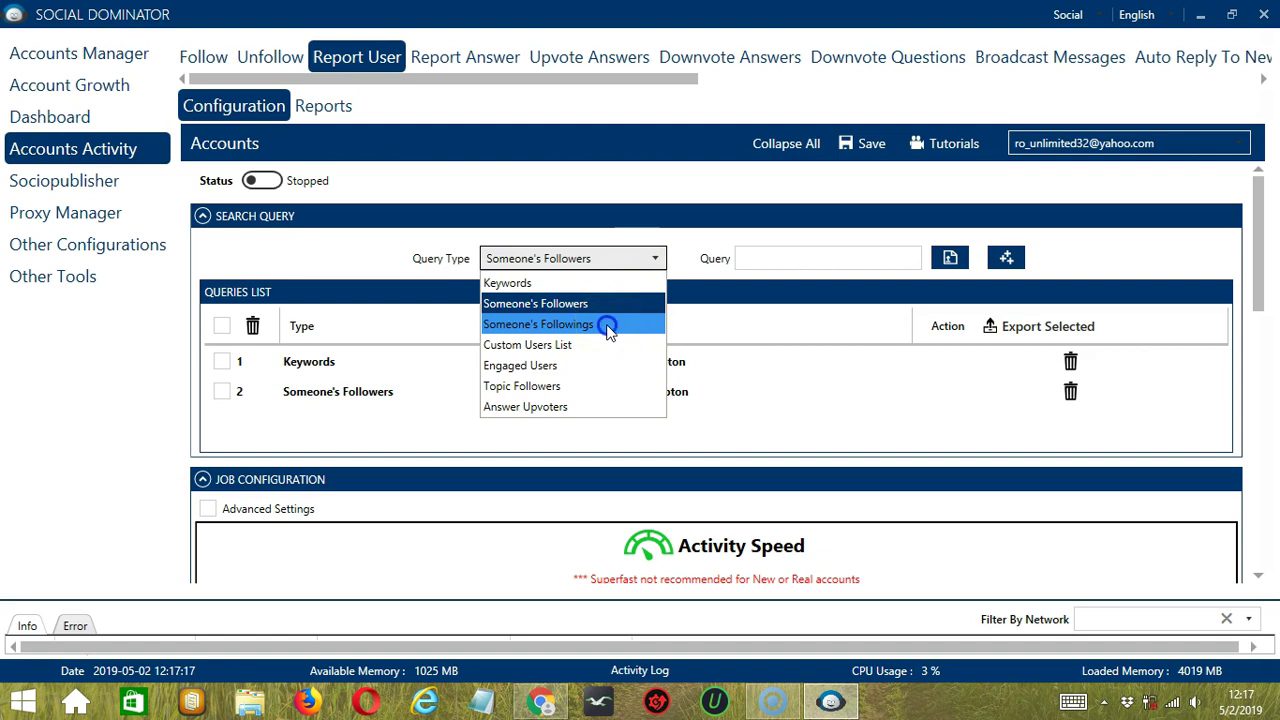
click(607, 325)
click(774, 258)
key(ctrl+v)
click(1006, 258)
click(748, 449)
click(677, 423)
click(680, 443)
click(675, 242)
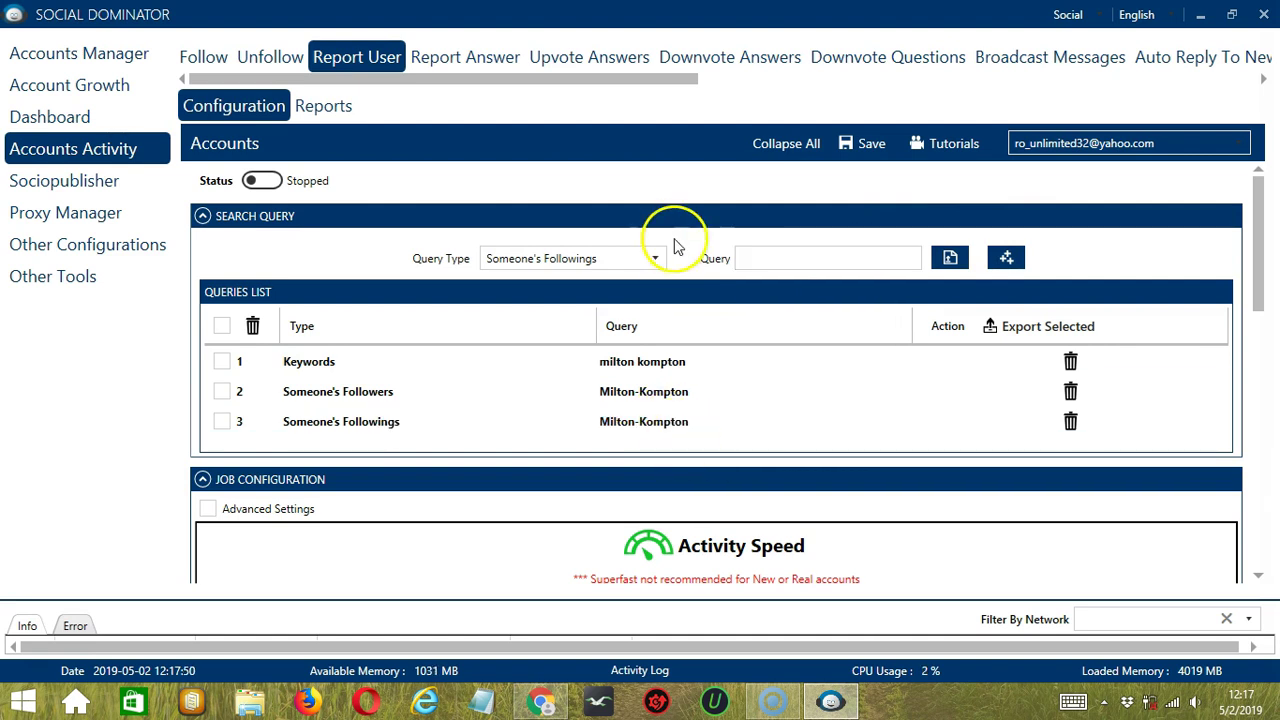
click(652, 258)
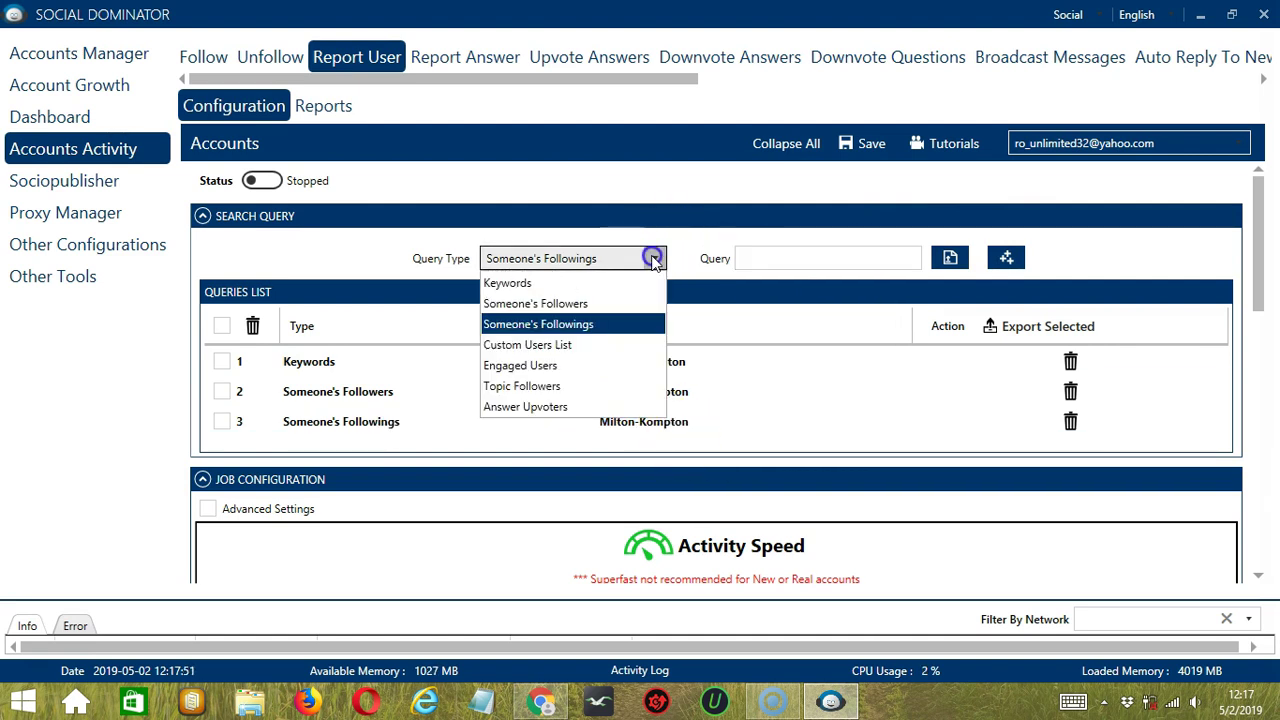
Step: Add a Custom Users List query using the same profile handle
click(570, 355)
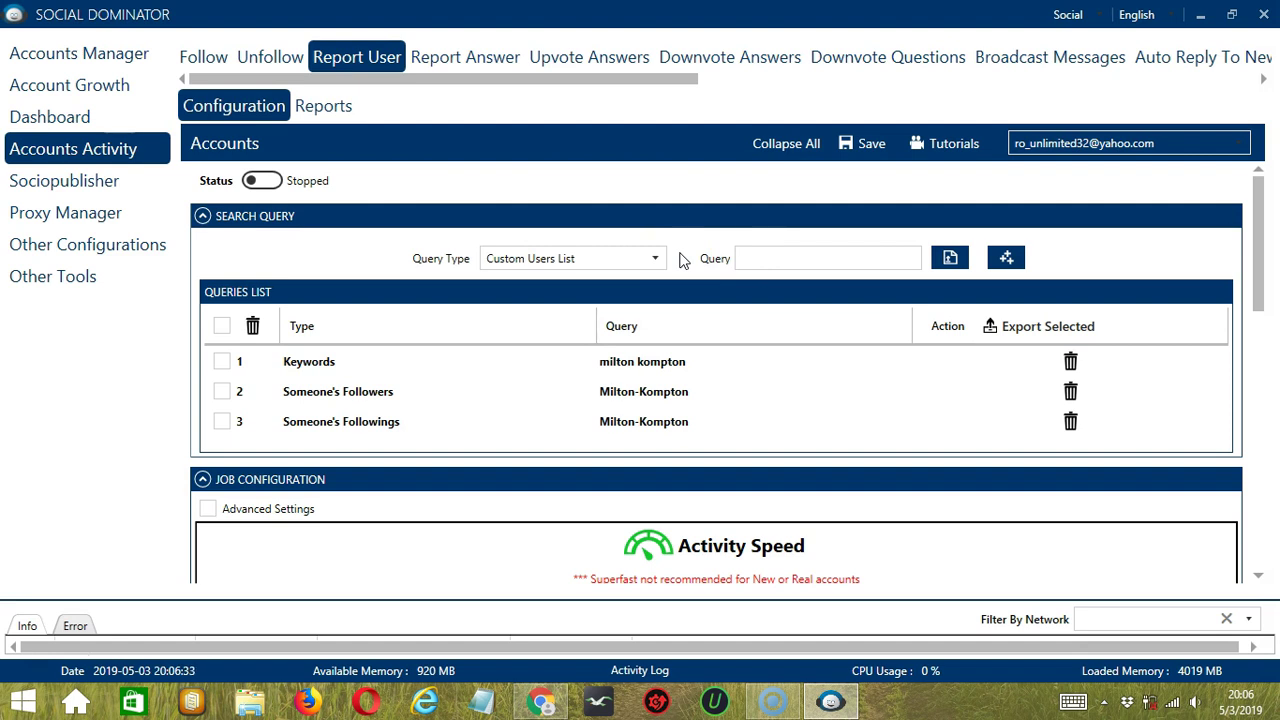
click(762, 257)
key(ctrl+v)
click(1005, 259)
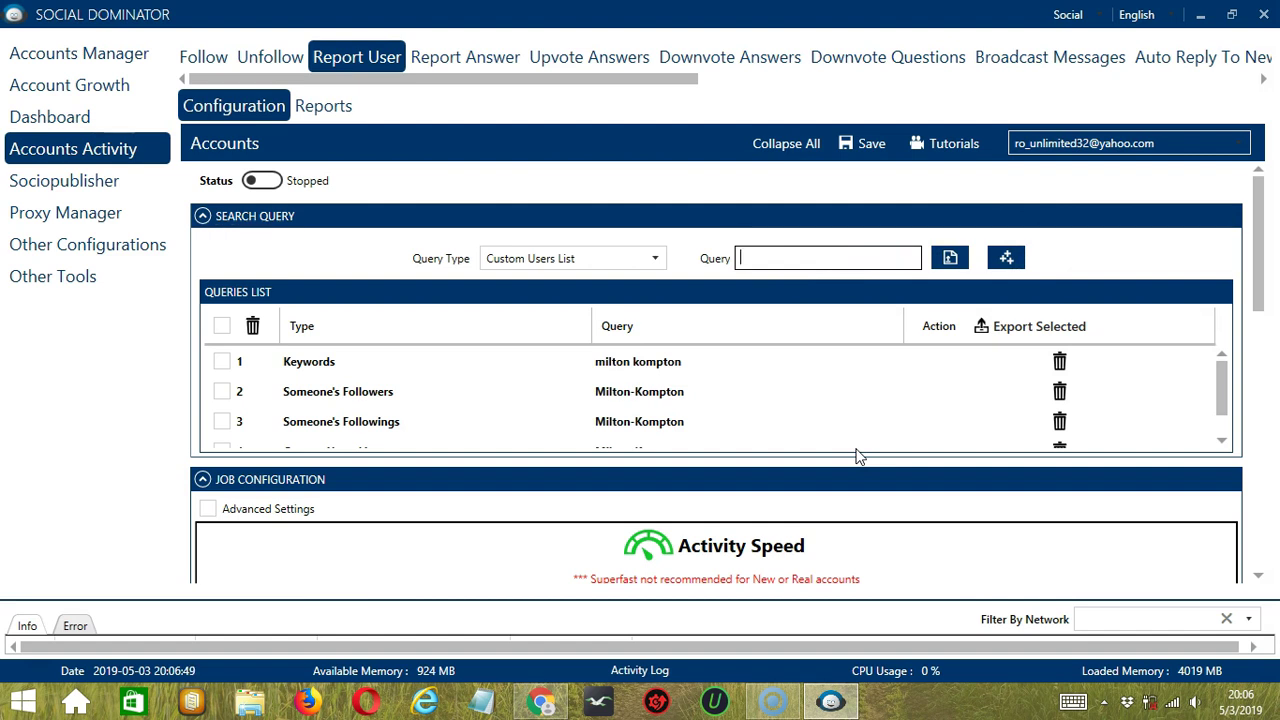
Step: Switch the query type to Engaged Users, enter 'answer:question:question url', then clear it
click(655, 258)
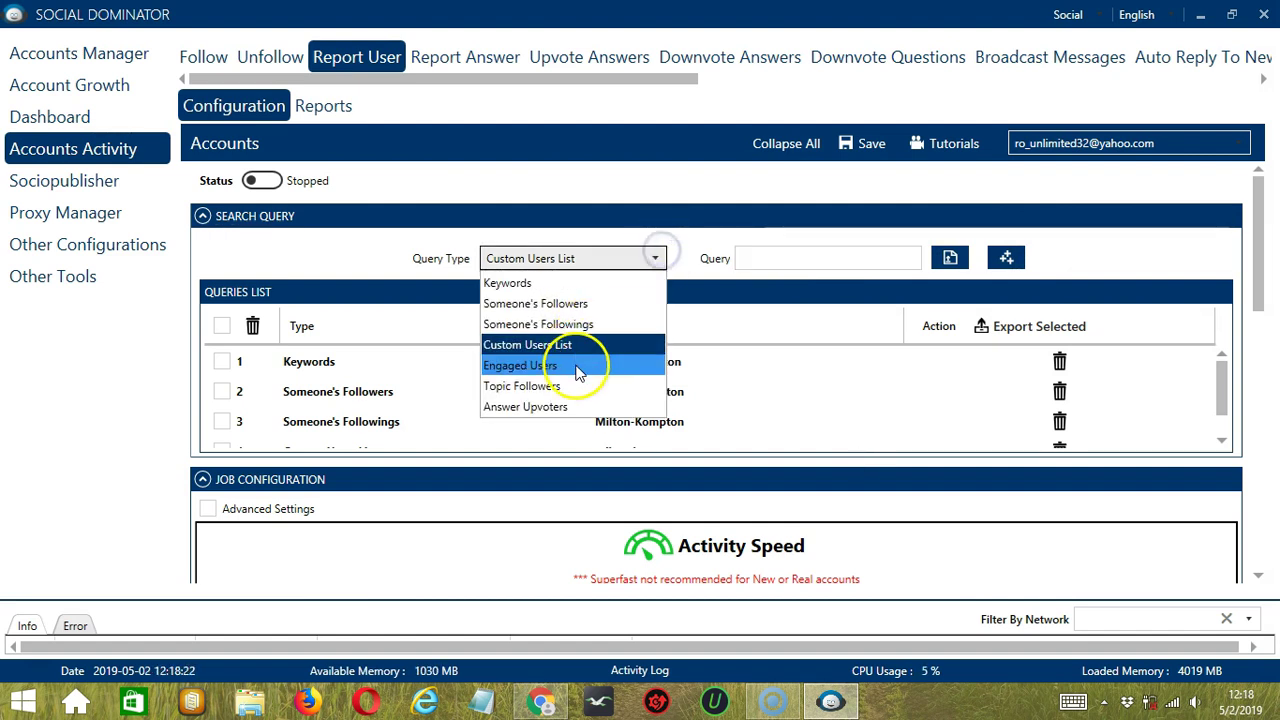
click(577, 368)
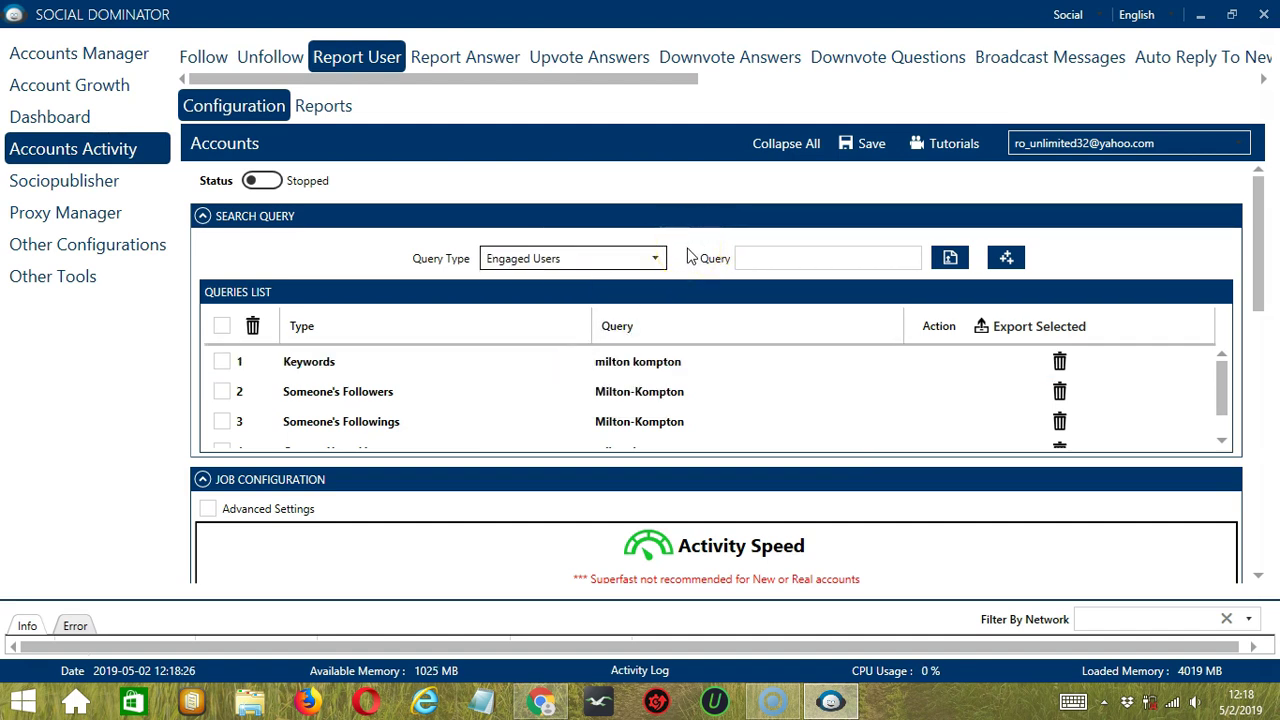
click(766, 258)
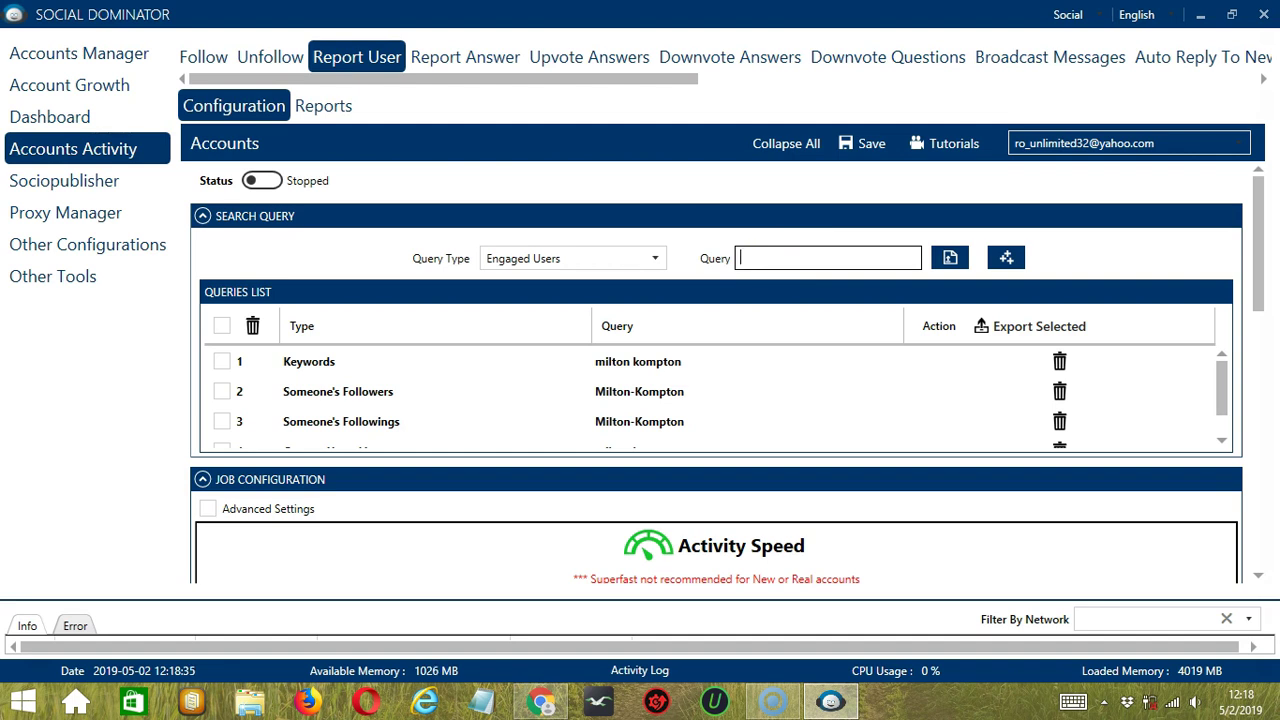
text(answer:)
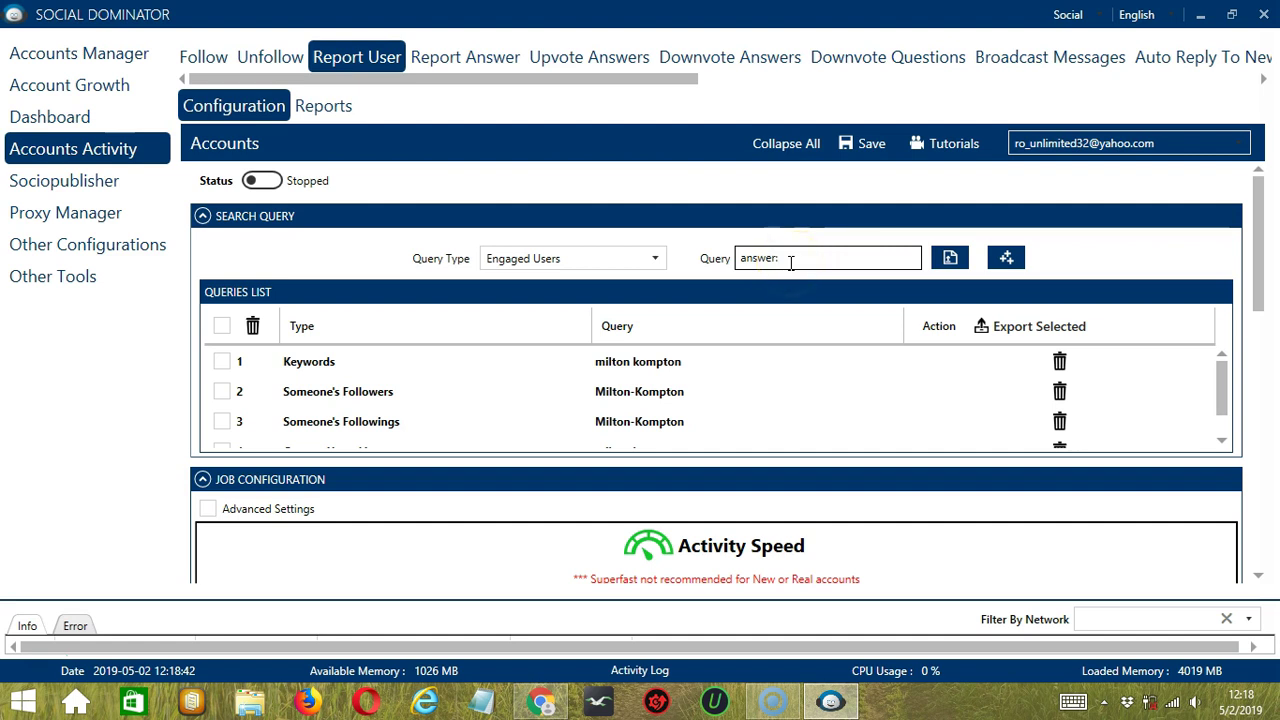
text(question:question url)
drag(884, 258, 824, 258)
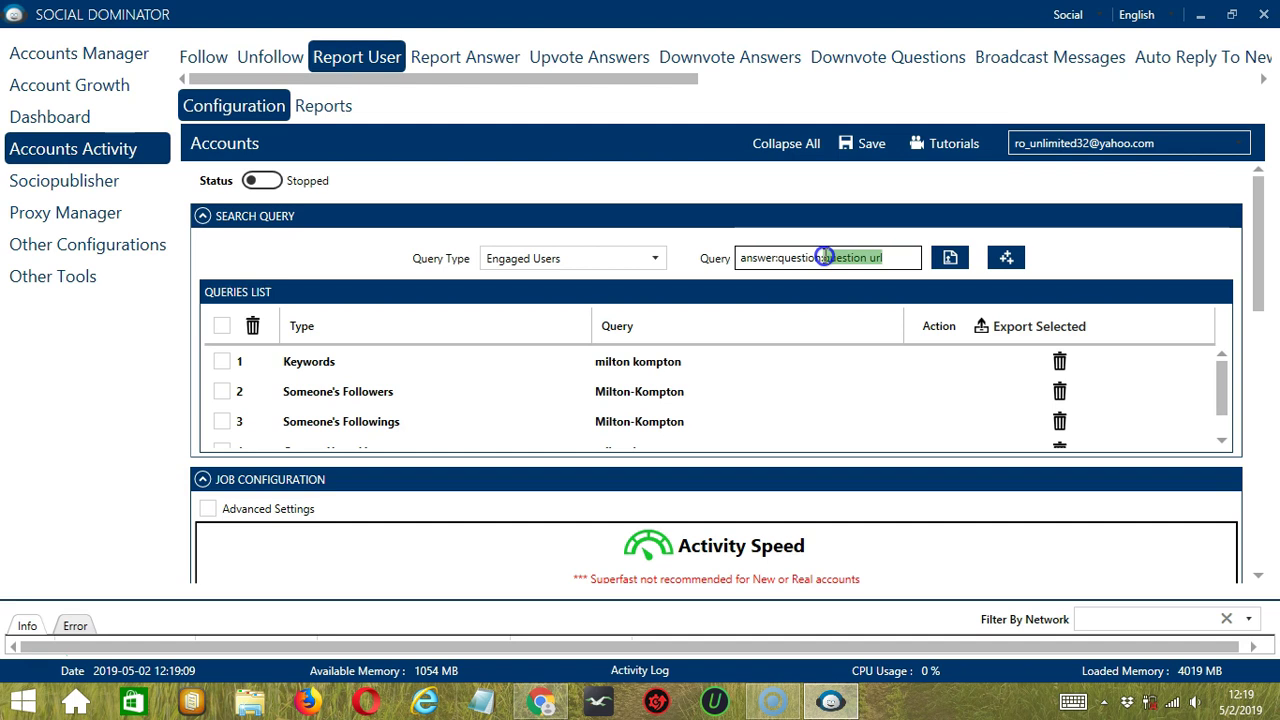
drag(824, 258, 737, 262)
key(BackSpace)
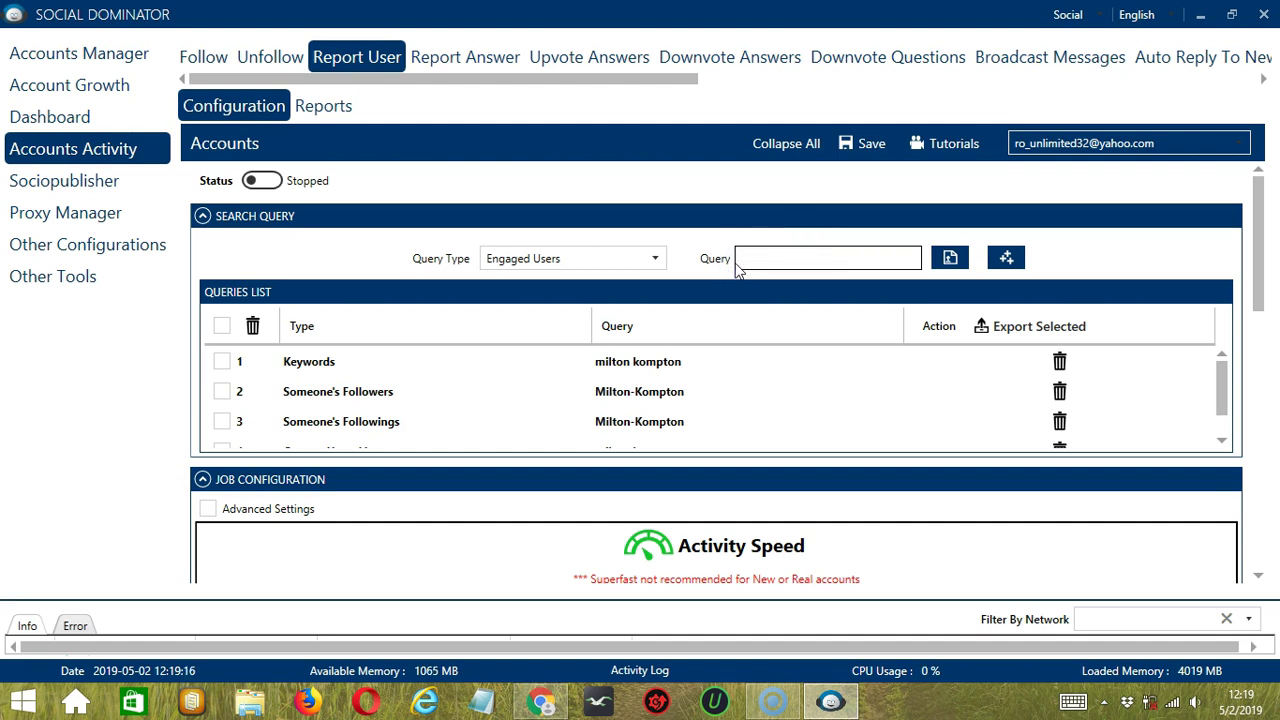
Step: Enter the query 'comment:answer:answer url', then clear it
click(740, 263)
text(comment:answer:answer url)
drag(879, 258, 828, 258)
key(ctrl+a)
key(BackSpace)
Step: Enter and delete 'comment:question:question url', then type 'answers:questions' in the query field
text(comment:question:question url)
drag(895, 257, 837, 265)
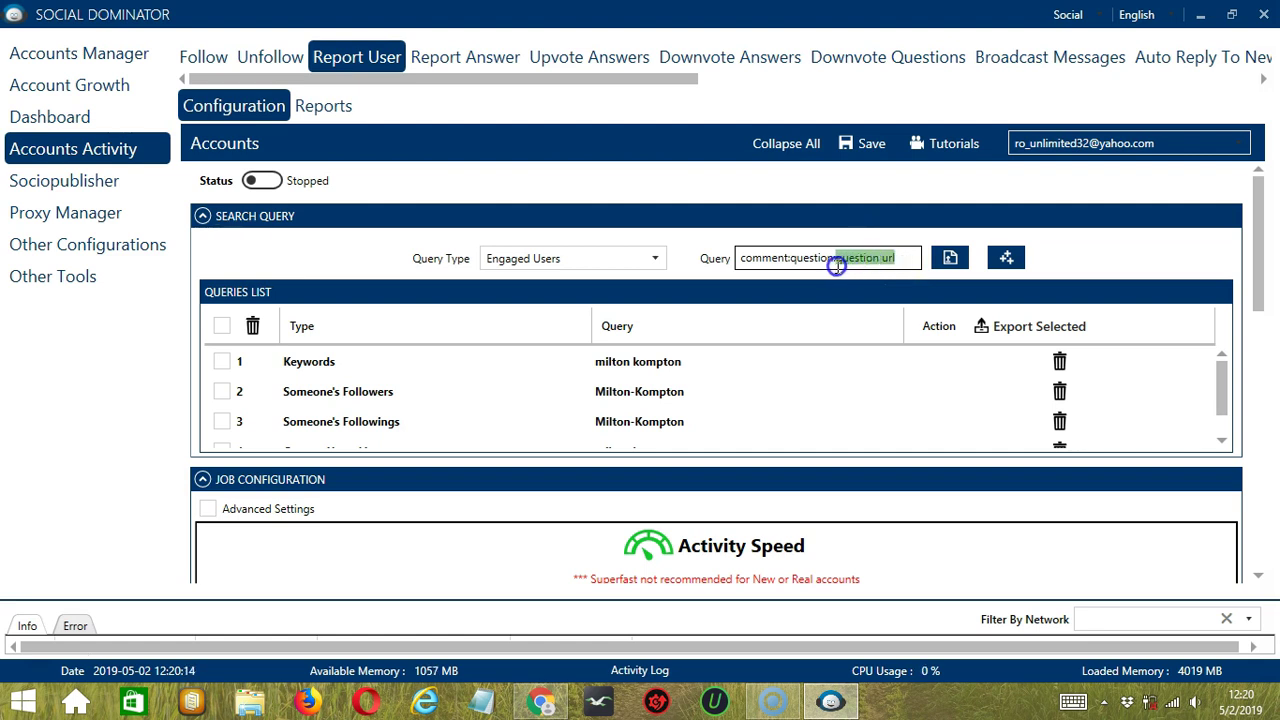
key(ctrl+a)
key(BackSpace)
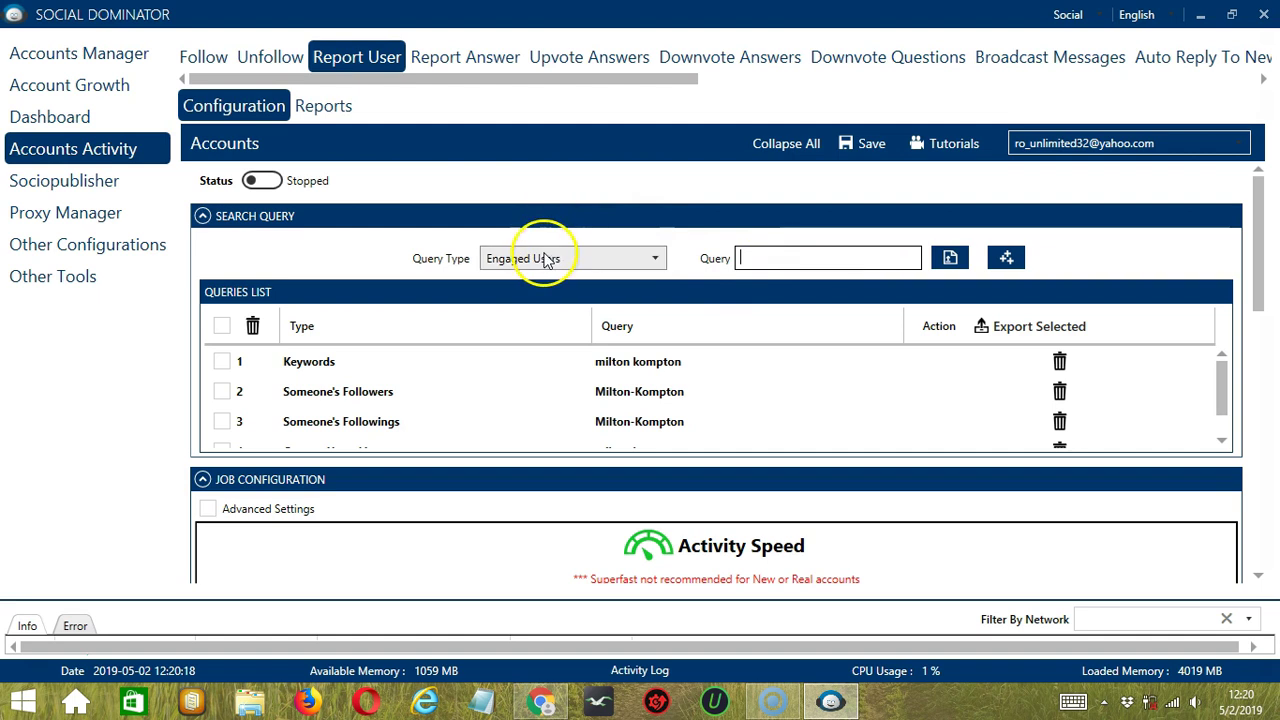
click(805, 259)
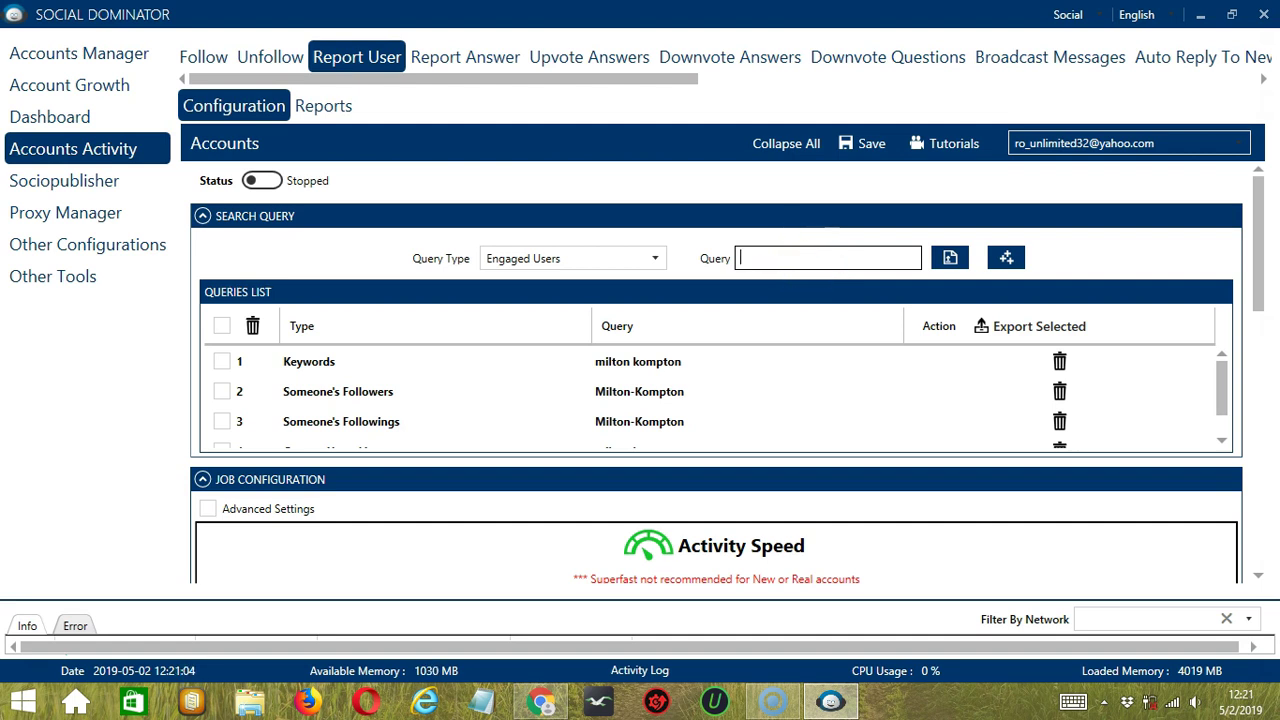
text(answers:questions)
Step: Copy the Vietnam question's link from Quora and add it as an Engaged Users query
click(856, 258)
mouse_move(541, 702)
click(432, 617)
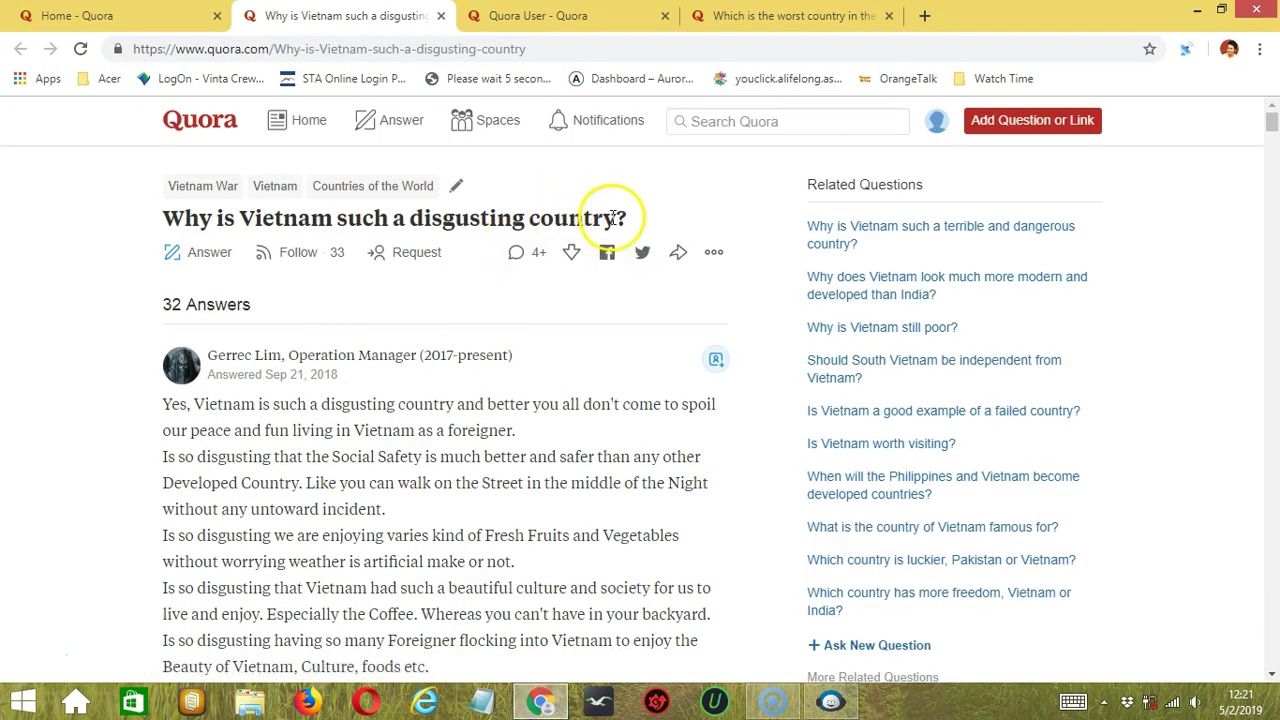
click(680, 254)
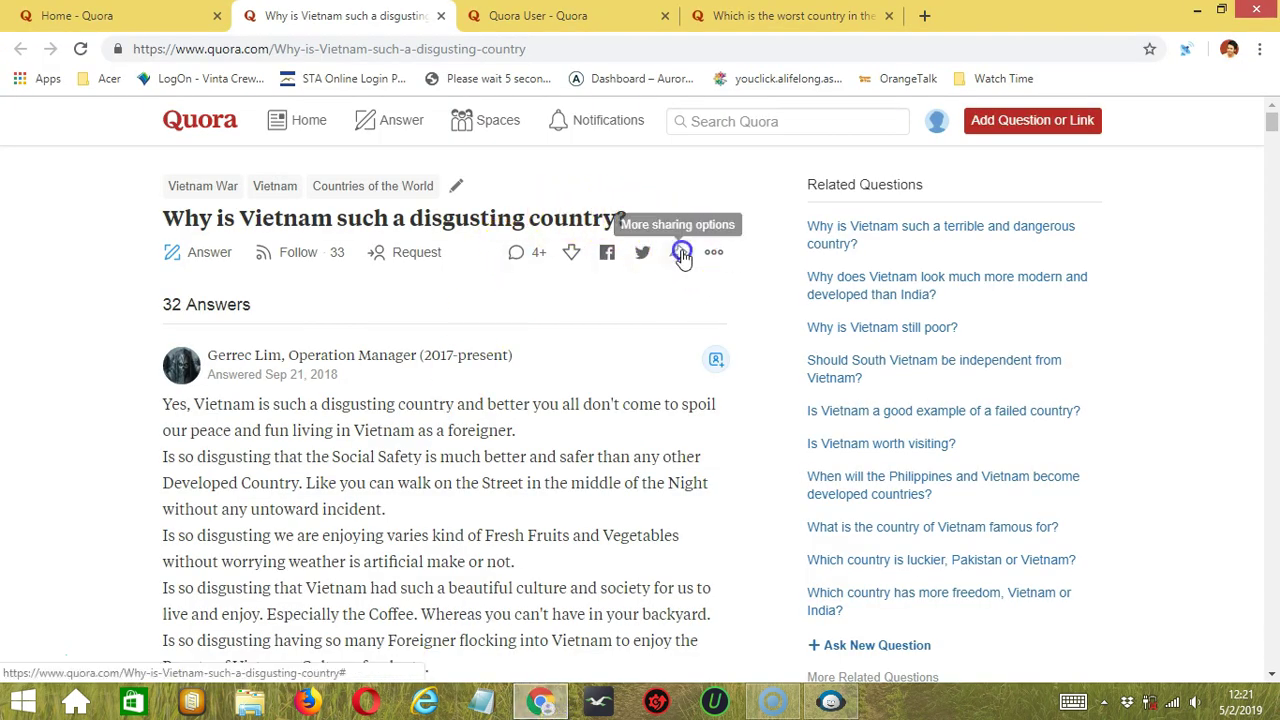
click(747, 296)
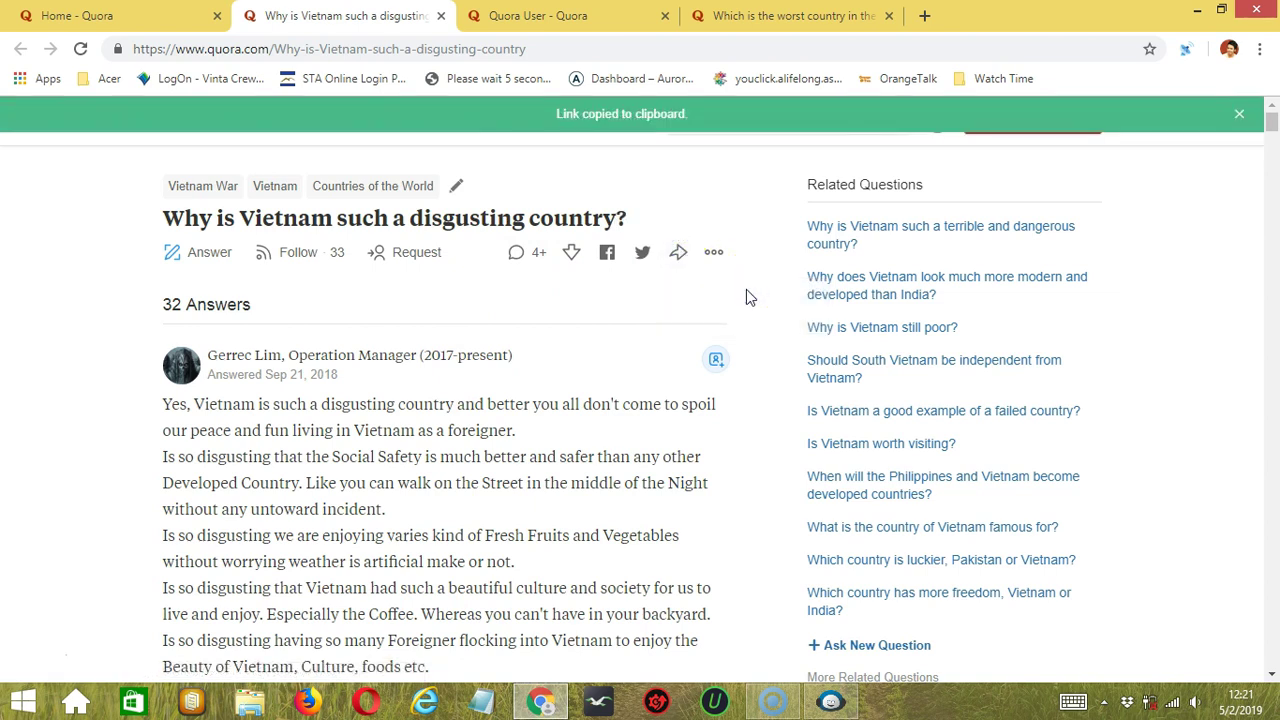
key(alt+Tab)
click(894, 263)
click(829, 261)
click(1008, 258)
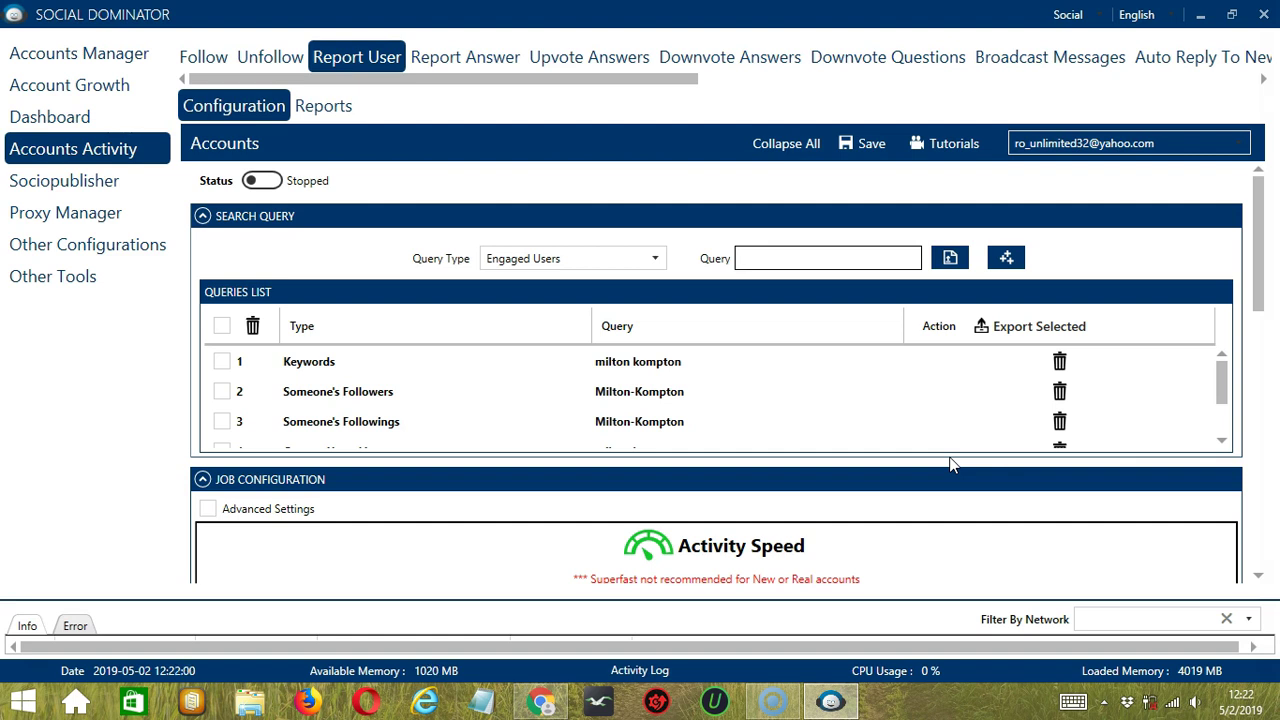
Step: Set the query type to Topic Followers and select the Content That Contains Spoilers topic slug in Chrome
click(658, 256)
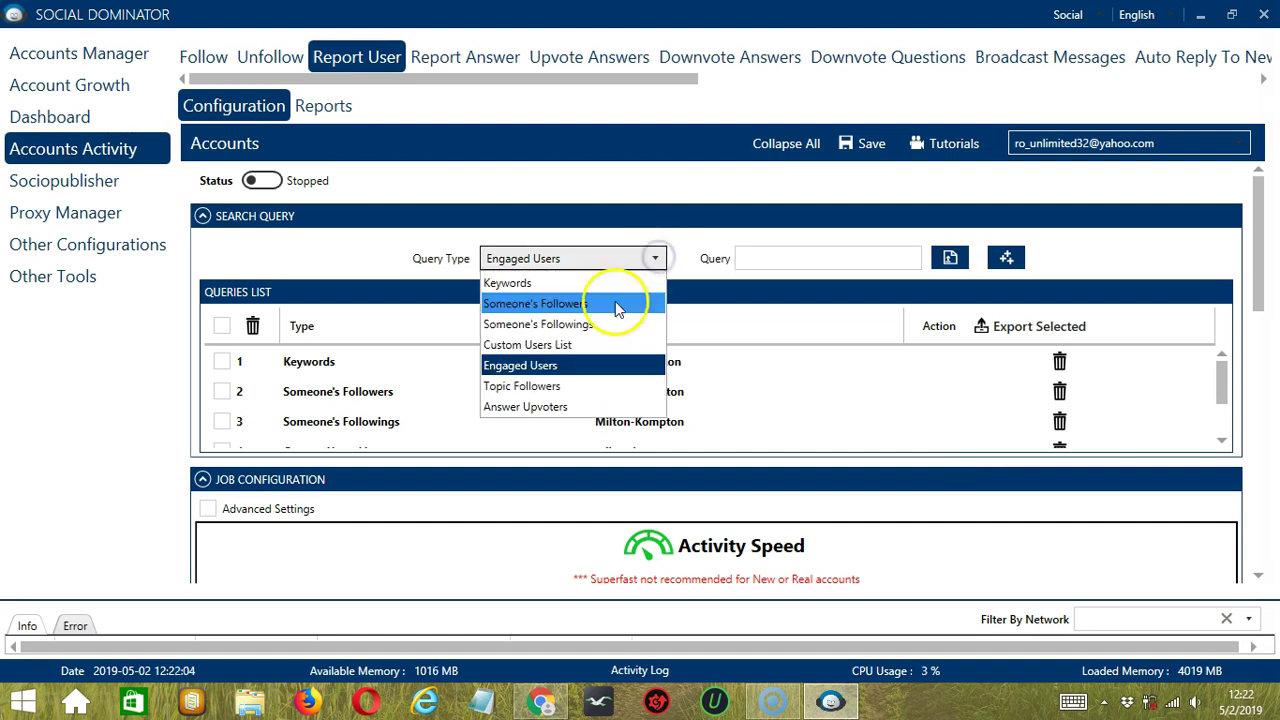
click(585, 390)
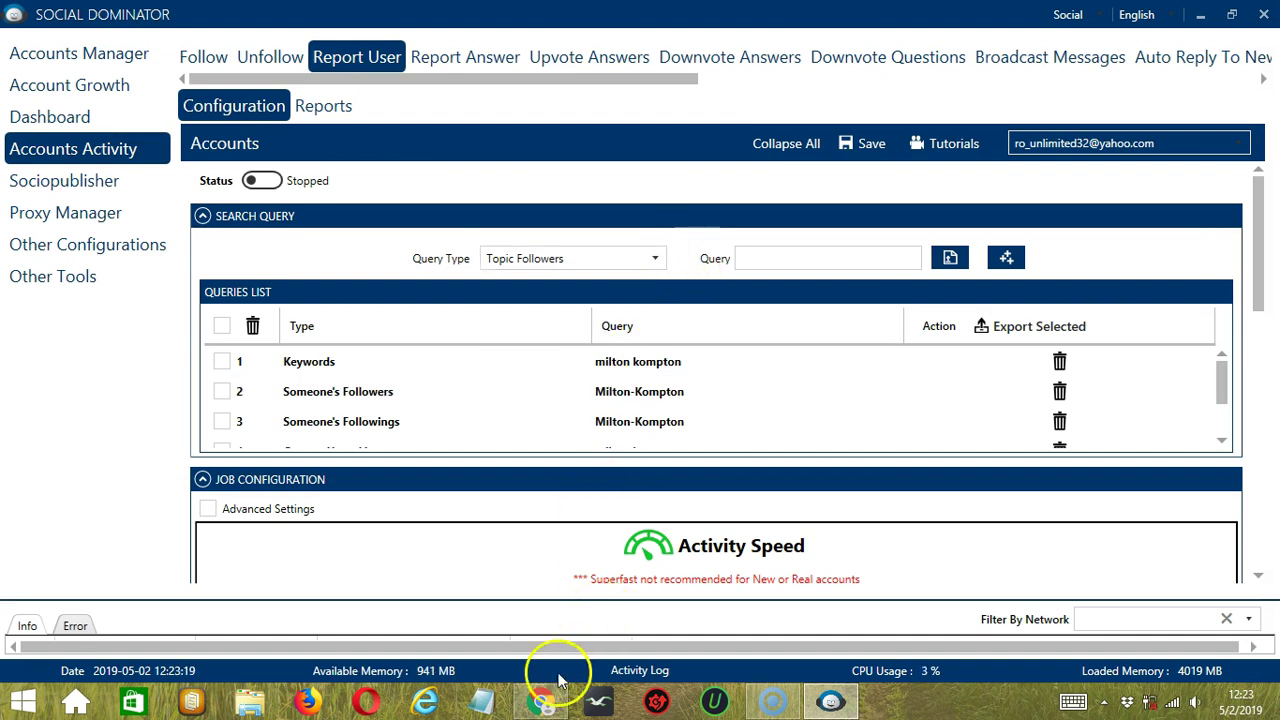
click(541, 702)
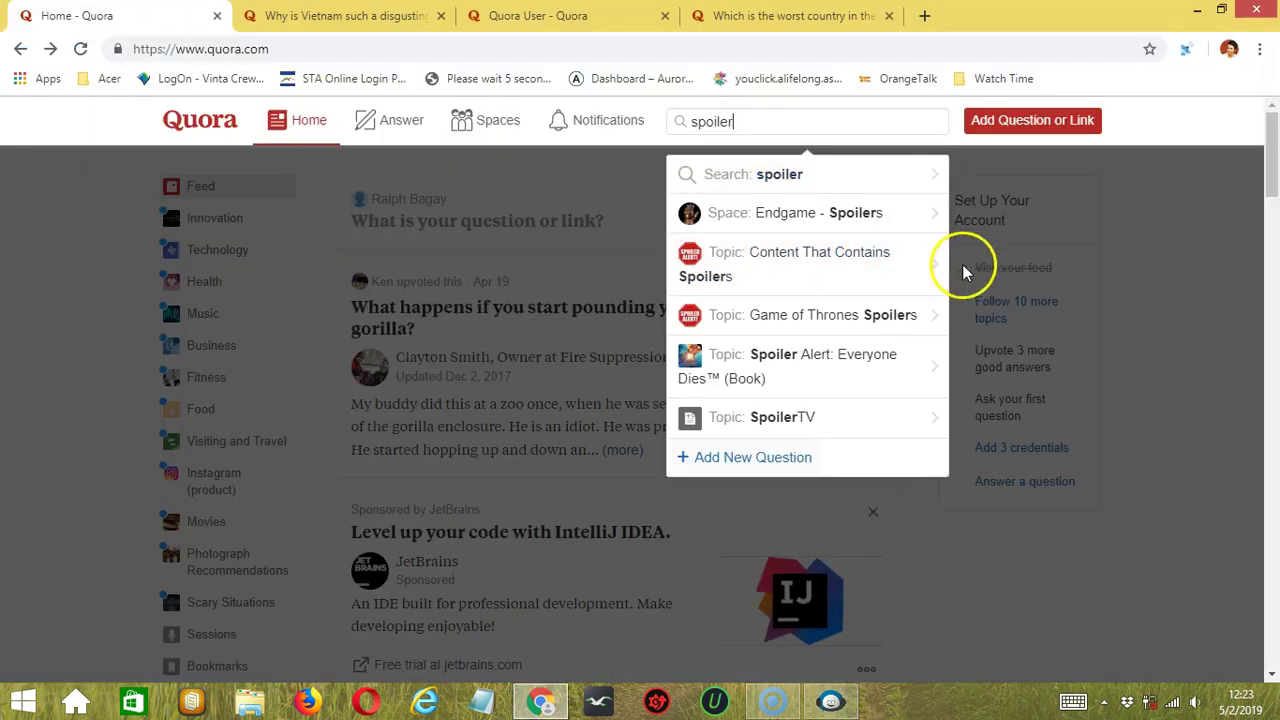
click(855, 270)
drag(308, 49, 492, 49)
Step: Add Content-That-Contains-Spoilers as a Topic Followers query, then switch the type to Answer Upvoters
key(ctrl+c)
key(alt+Tab)
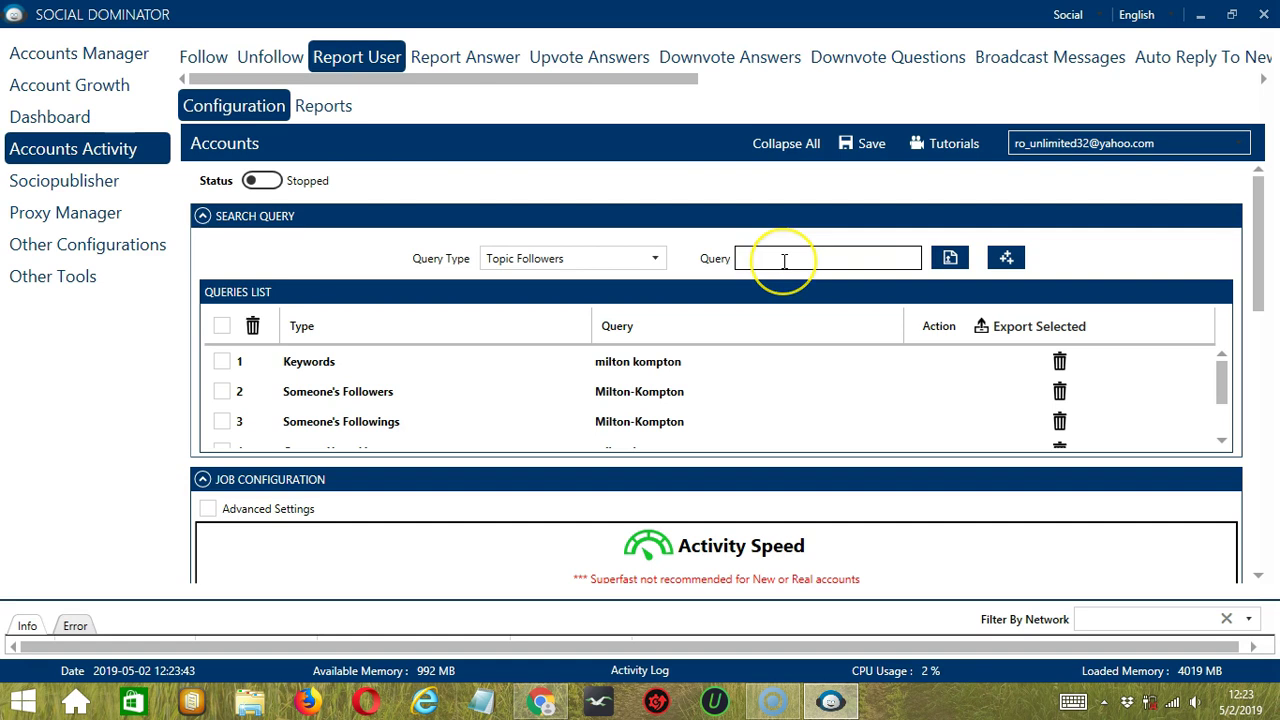
click(780, 257)
key(ctrl+v)
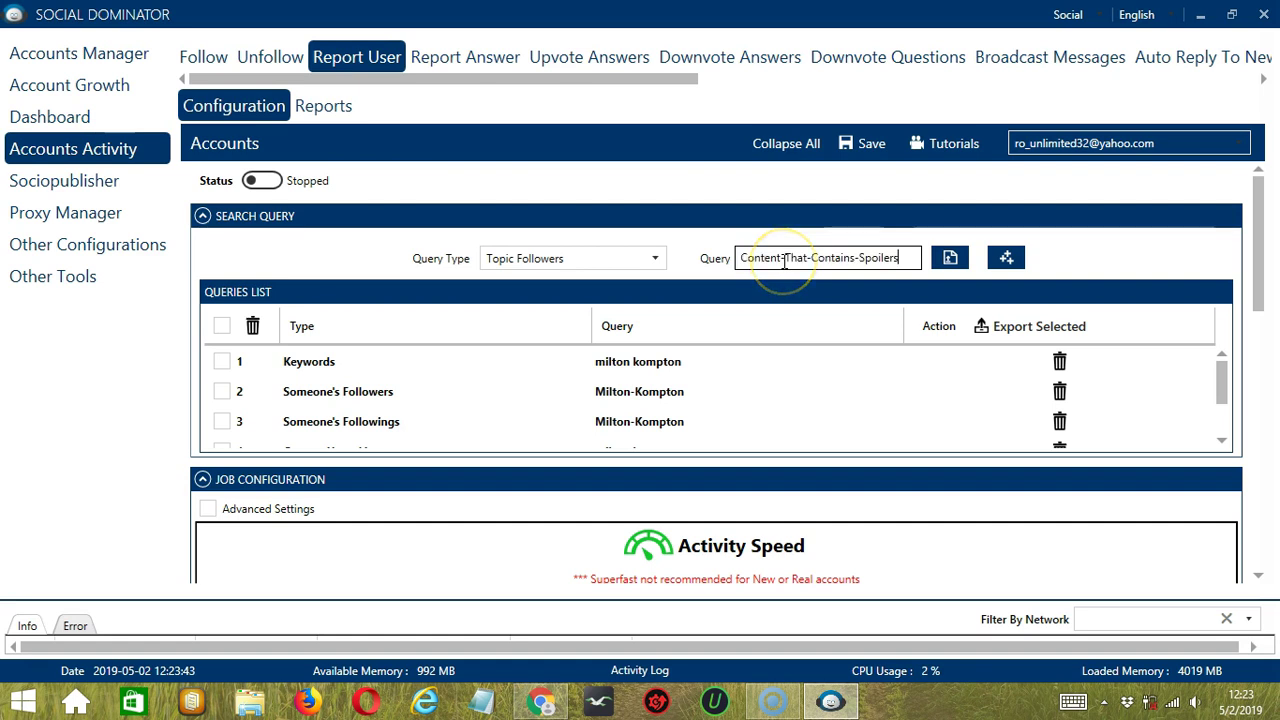
click(1008, 259)
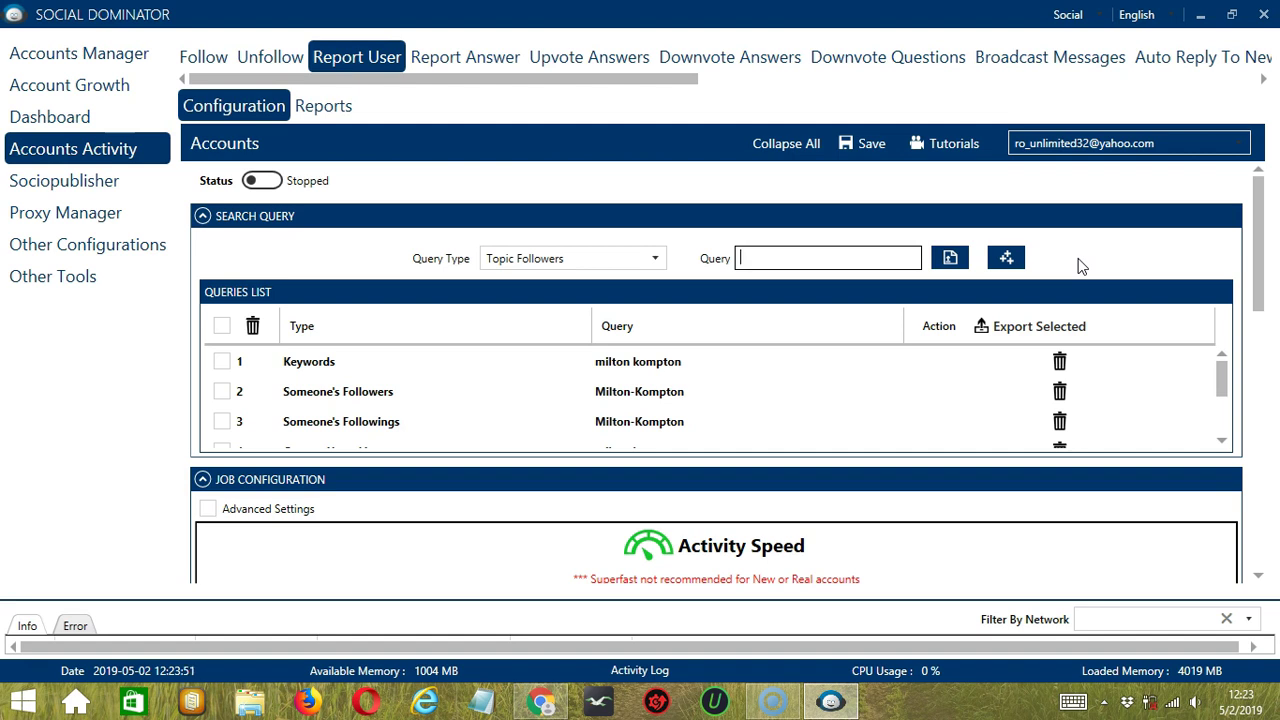
click(655, 258)
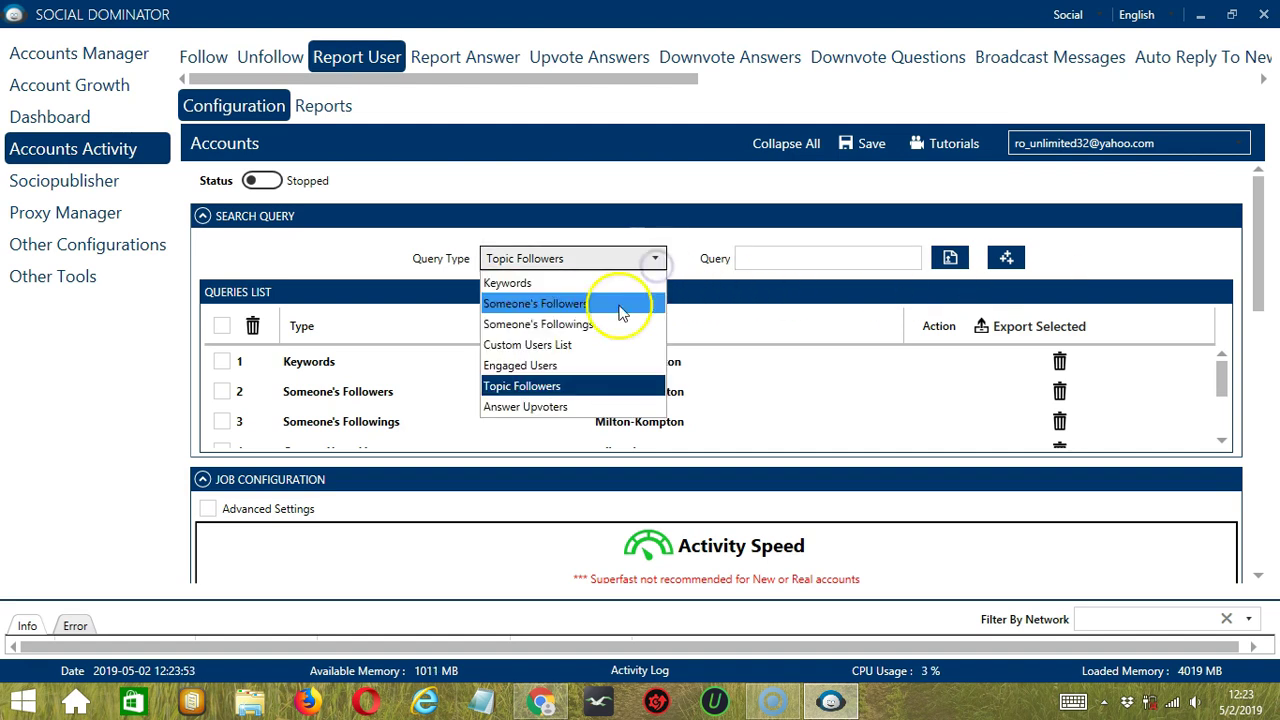
click(598, 406)
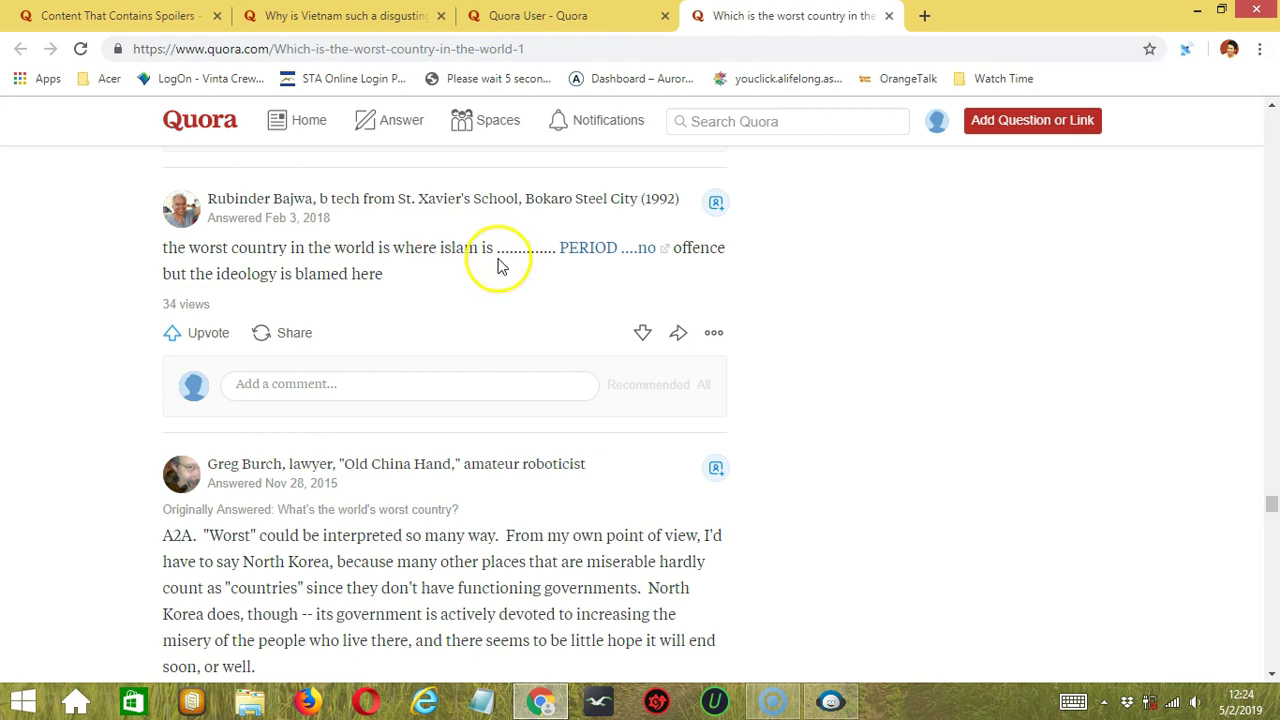
click(678, 333)
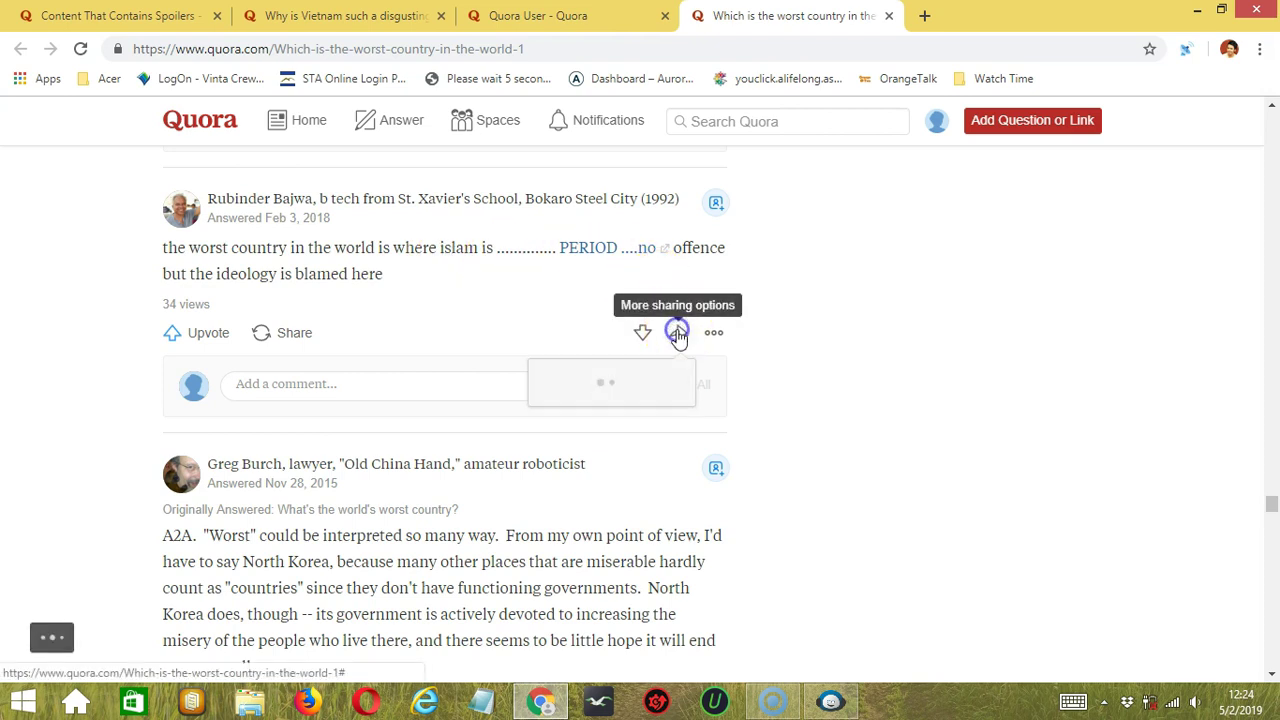
click(662, 437)
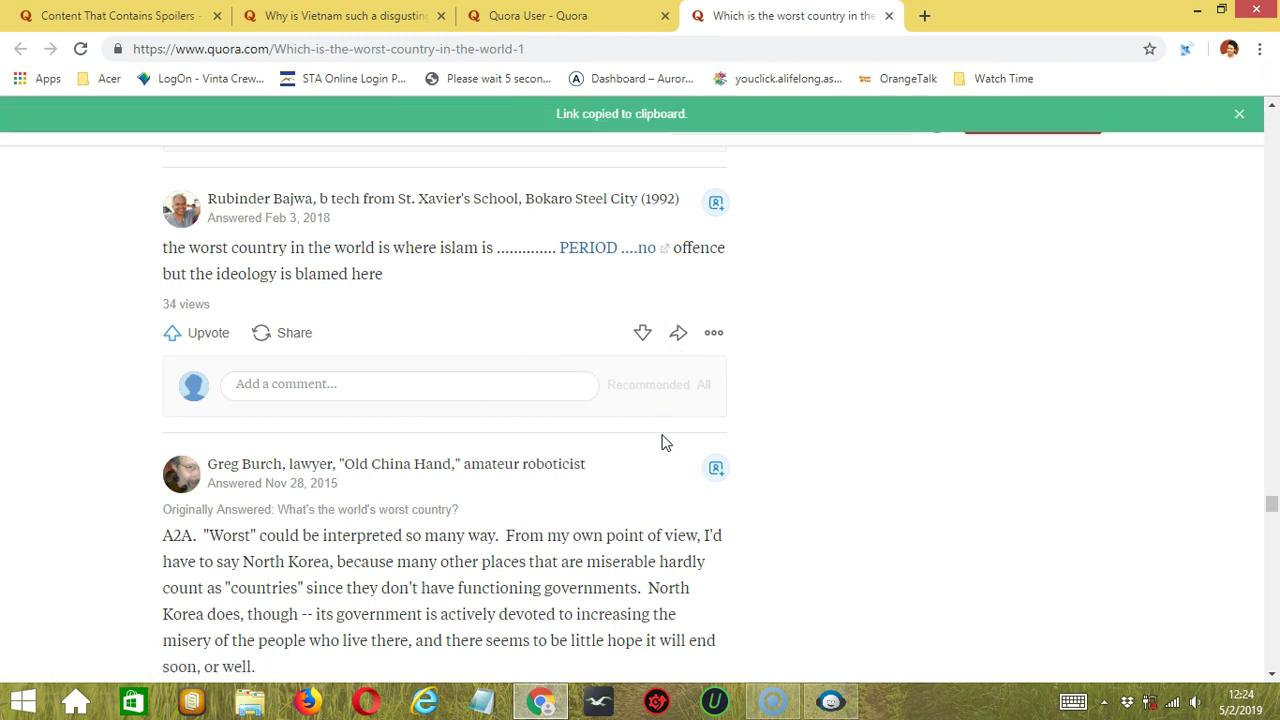
key(alt+Tab)
click(866, 257)
key(ctrl+v)
Step: Add the qr.ae answer link as an Answer Upvoters query and delete the milton kompton Keywords query
click(1005, 257)
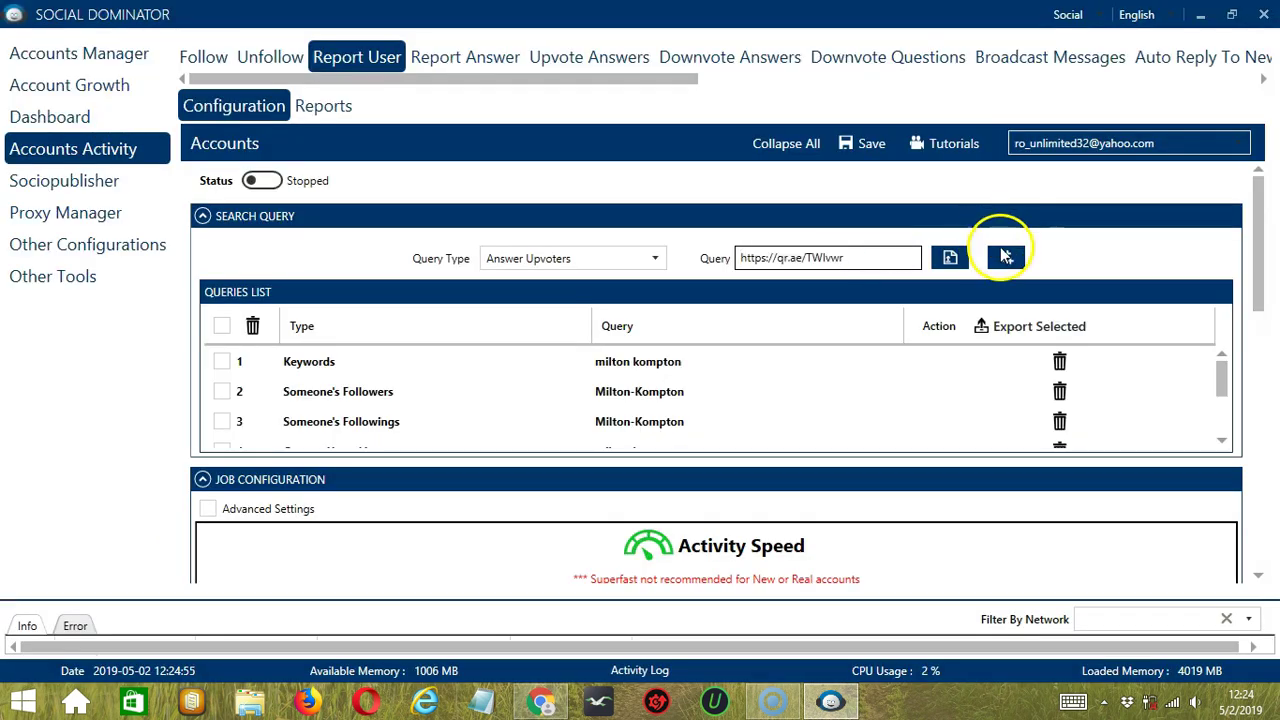
click(1005, 257)
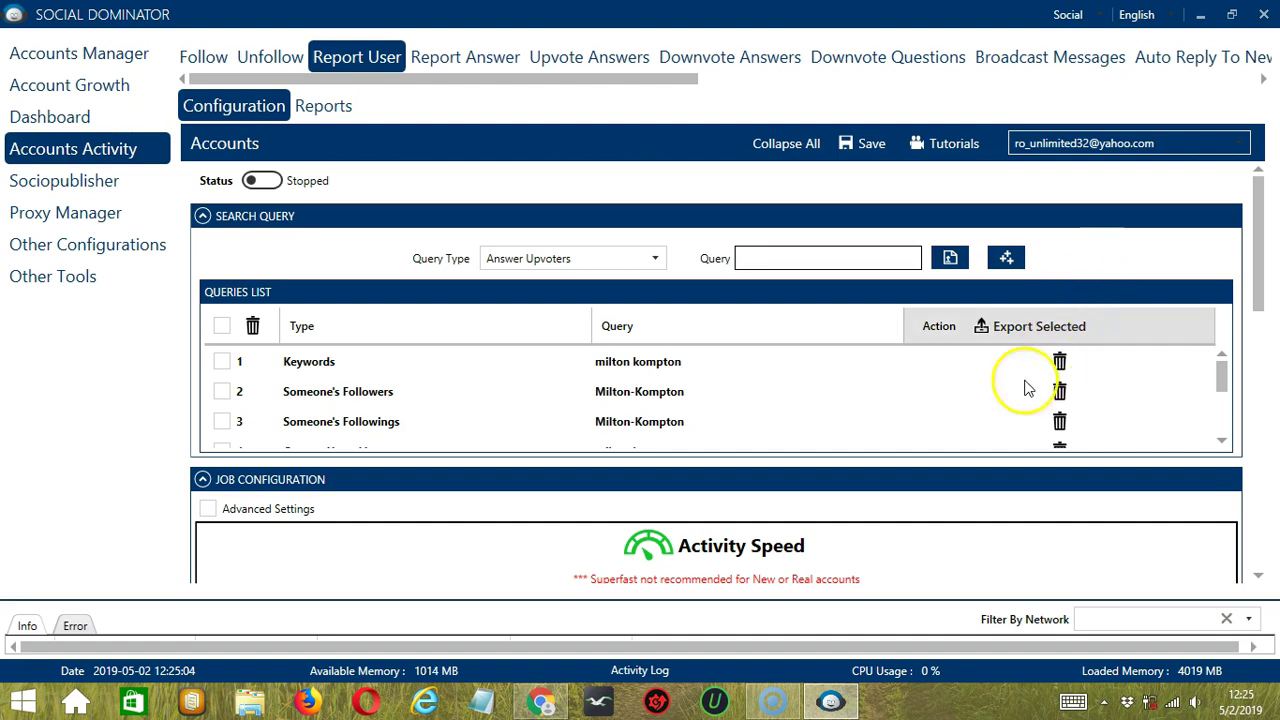
click(962, 425)
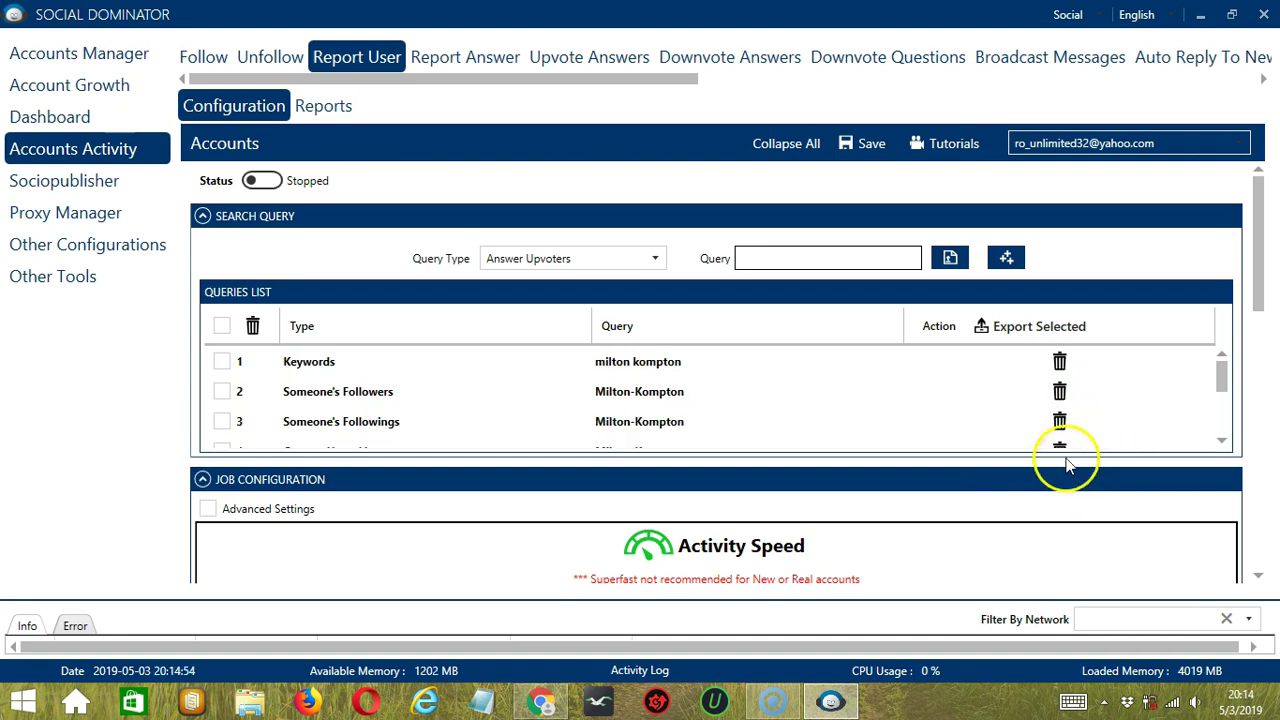
click(1060, 363)
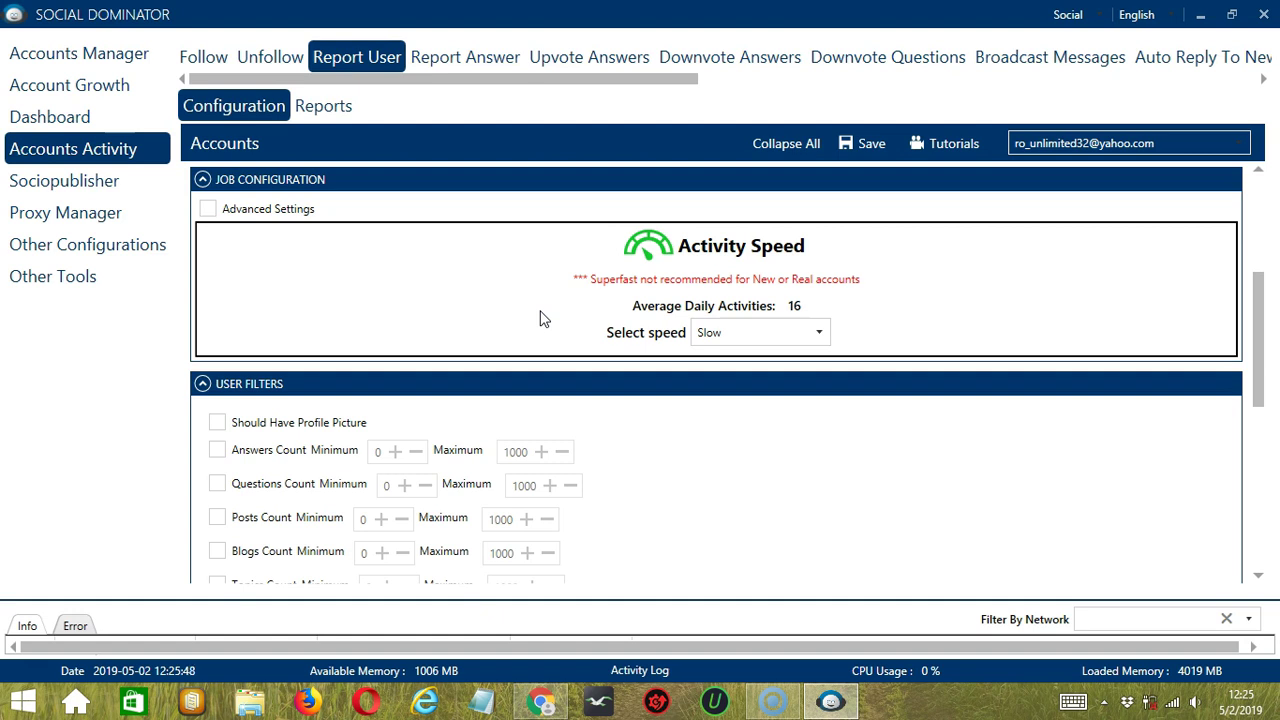
Step: Step the activity speed through Medium and Fast to Superfast, then enable Advanced Settings
click(820, 333)
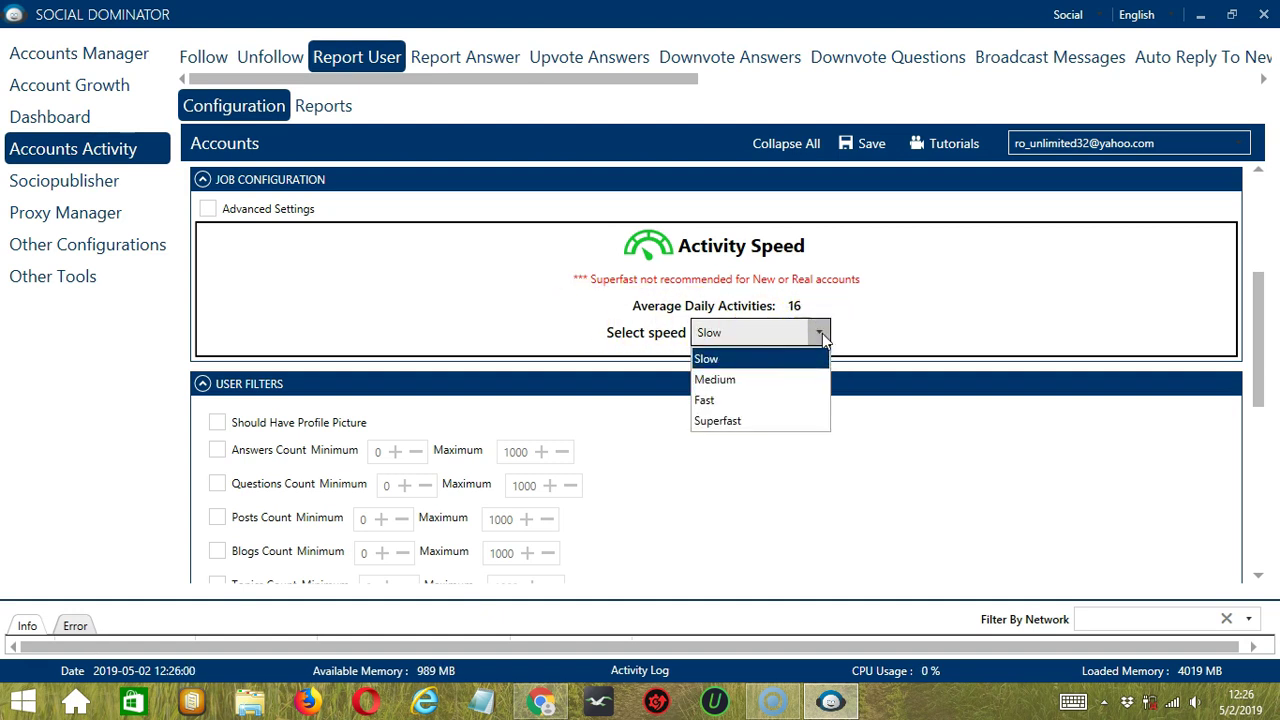
click(759, 379)
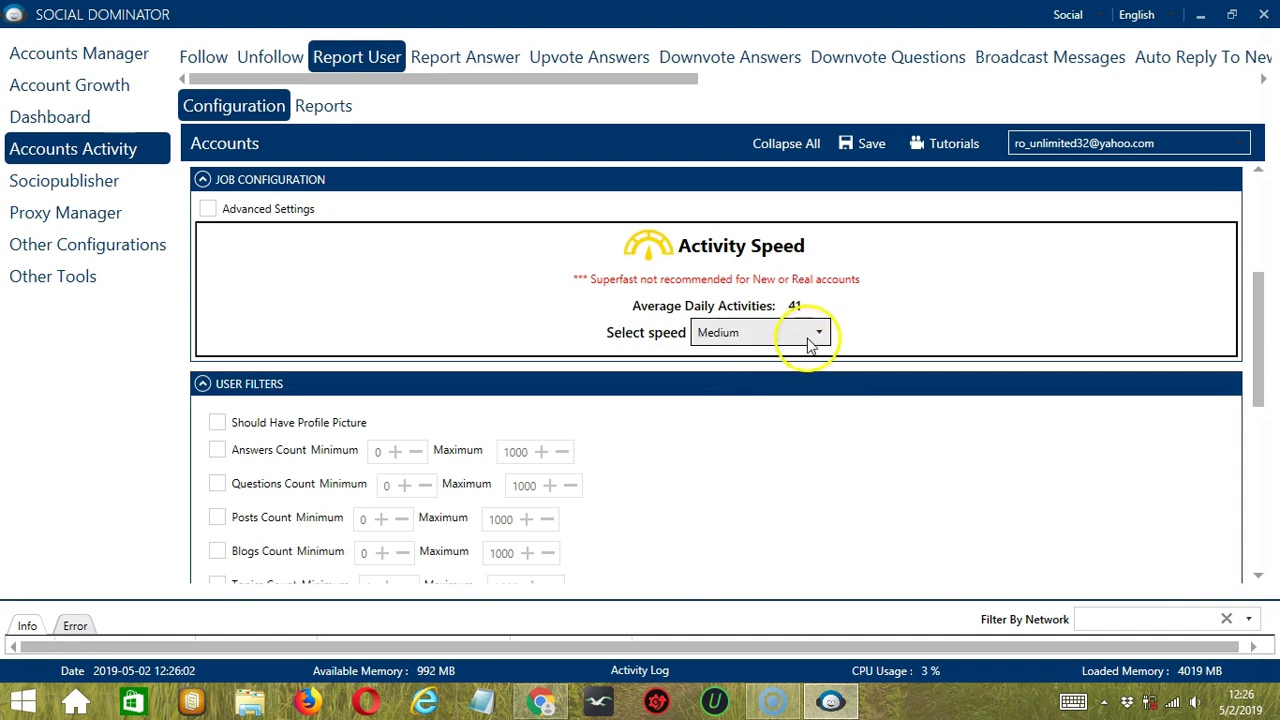
click(808, 336)
click(737, 397)
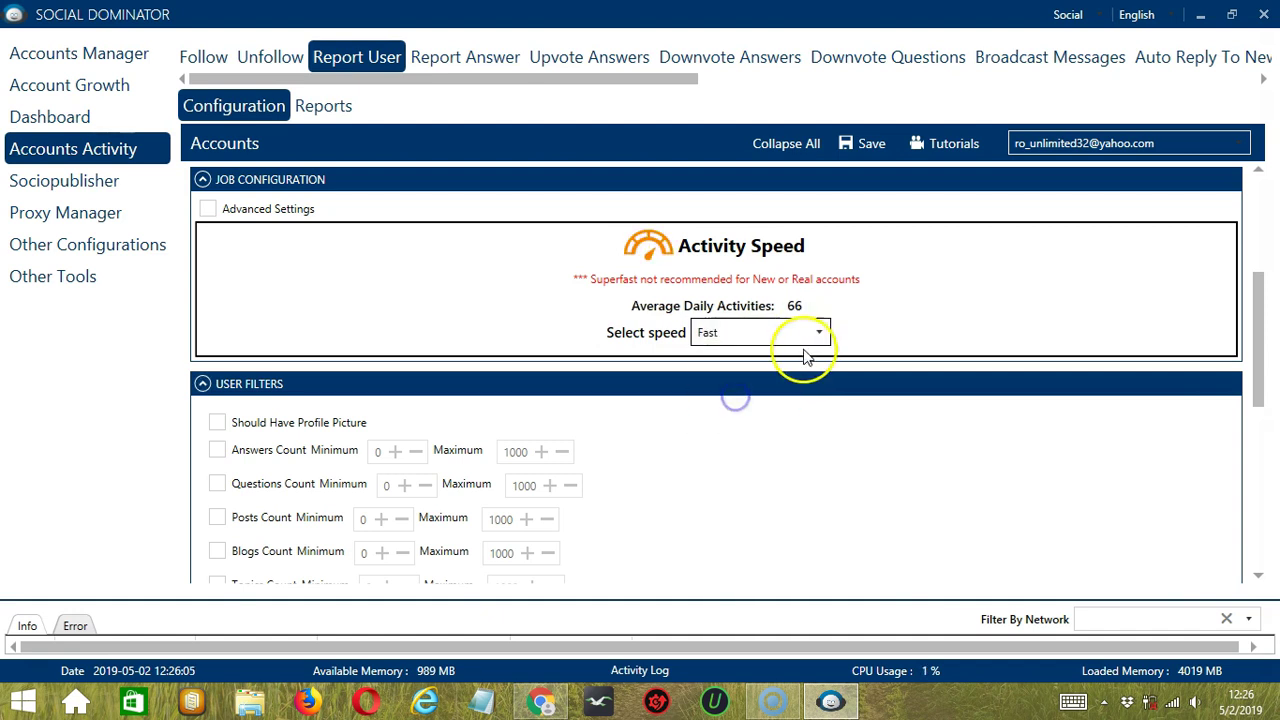
click(820, 333)
click(712, 416)
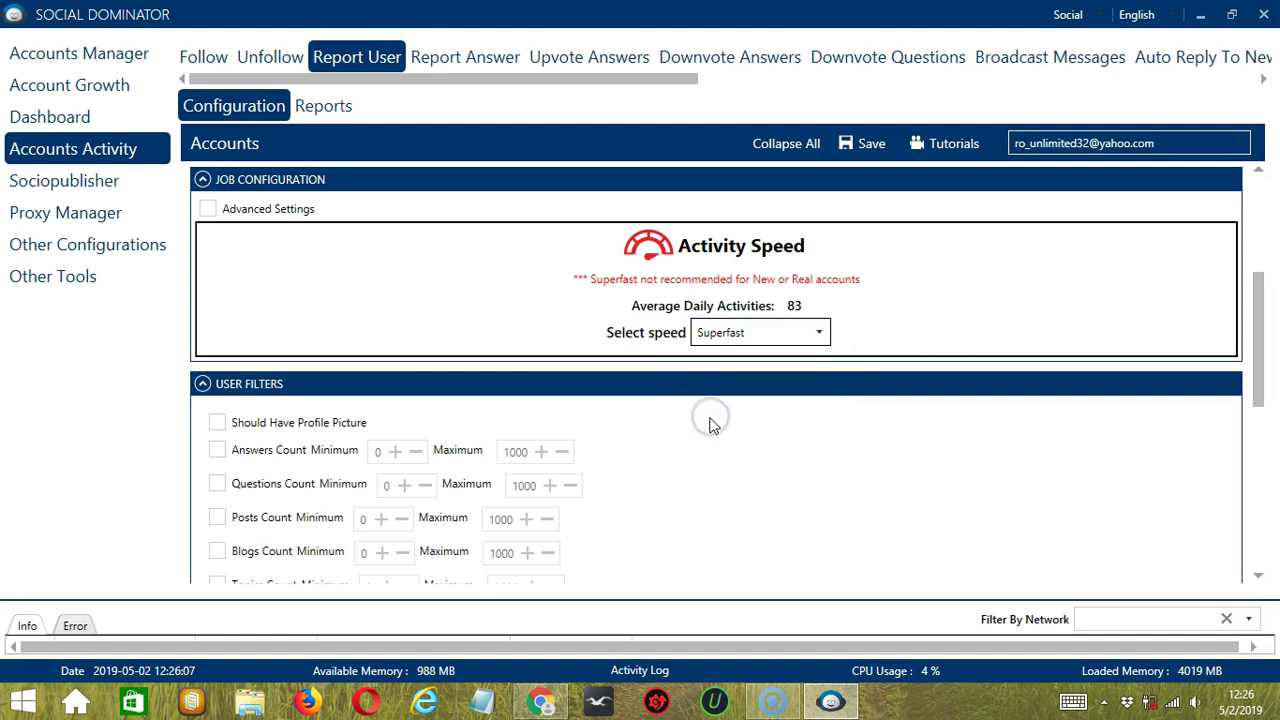
click(577, 298)
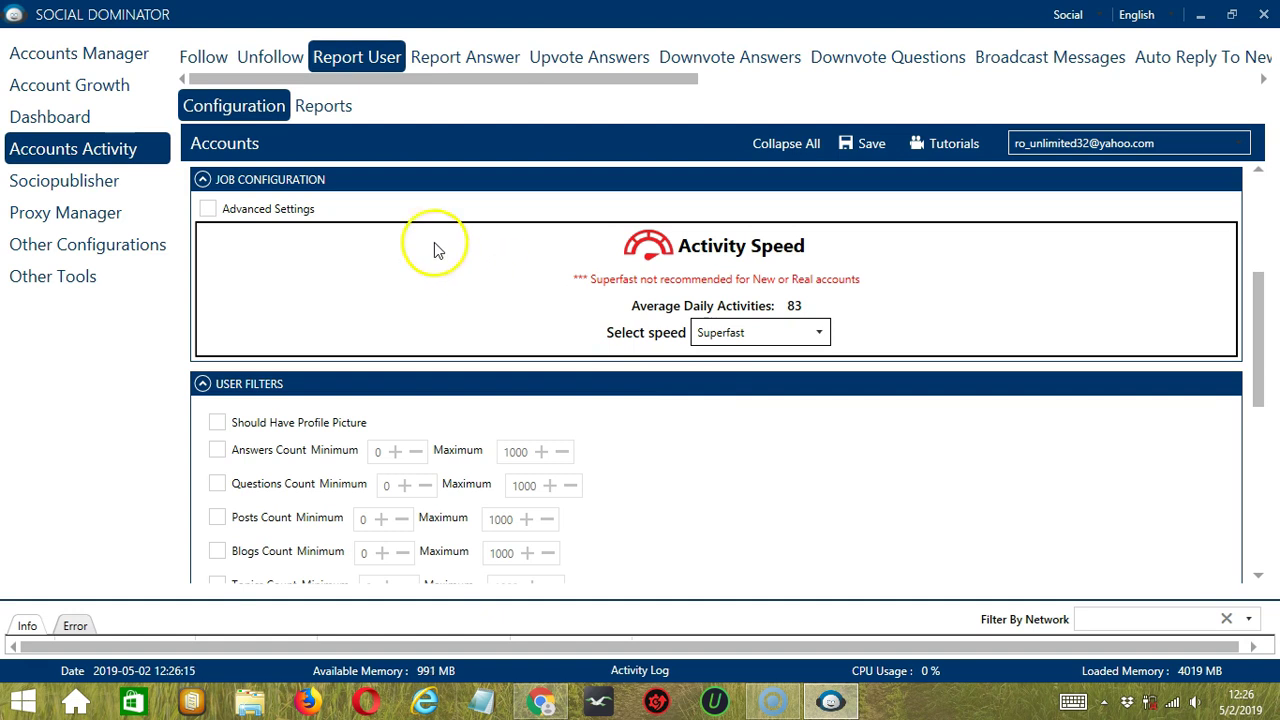
click(209, 210)
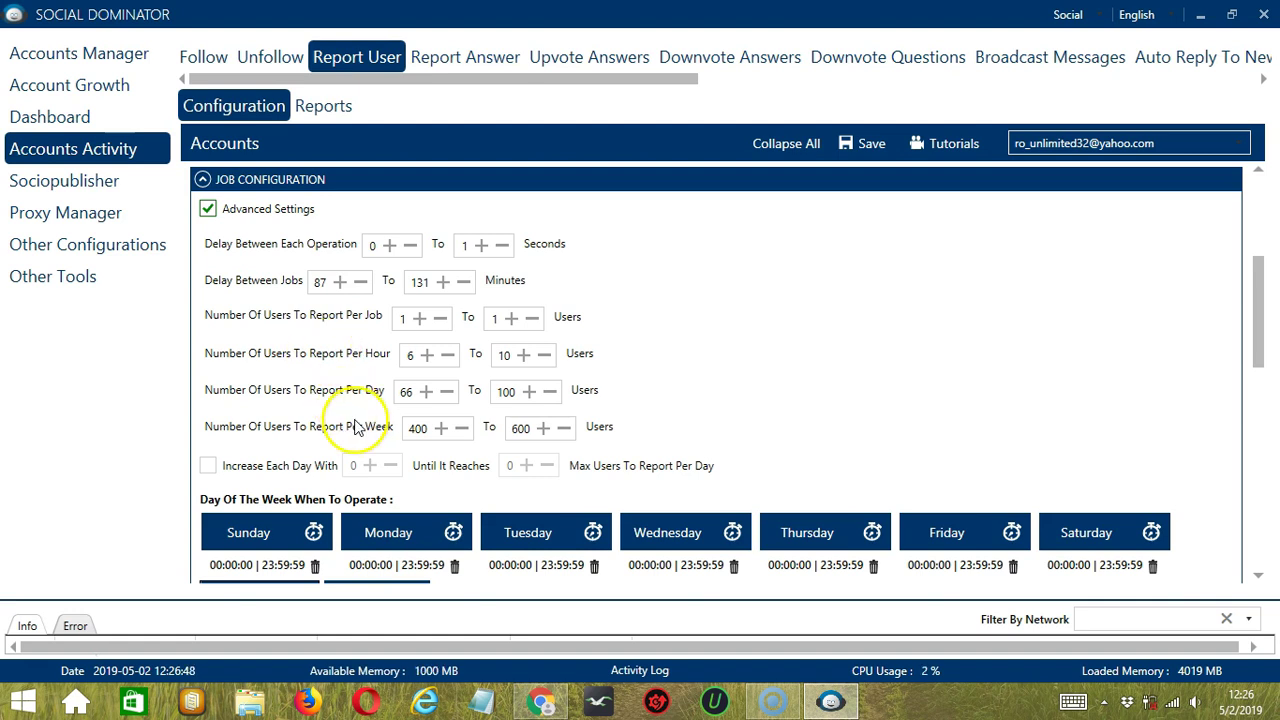
Step: Turn on Increase Each Day With, leaving both its values at 0
click(208, 465)
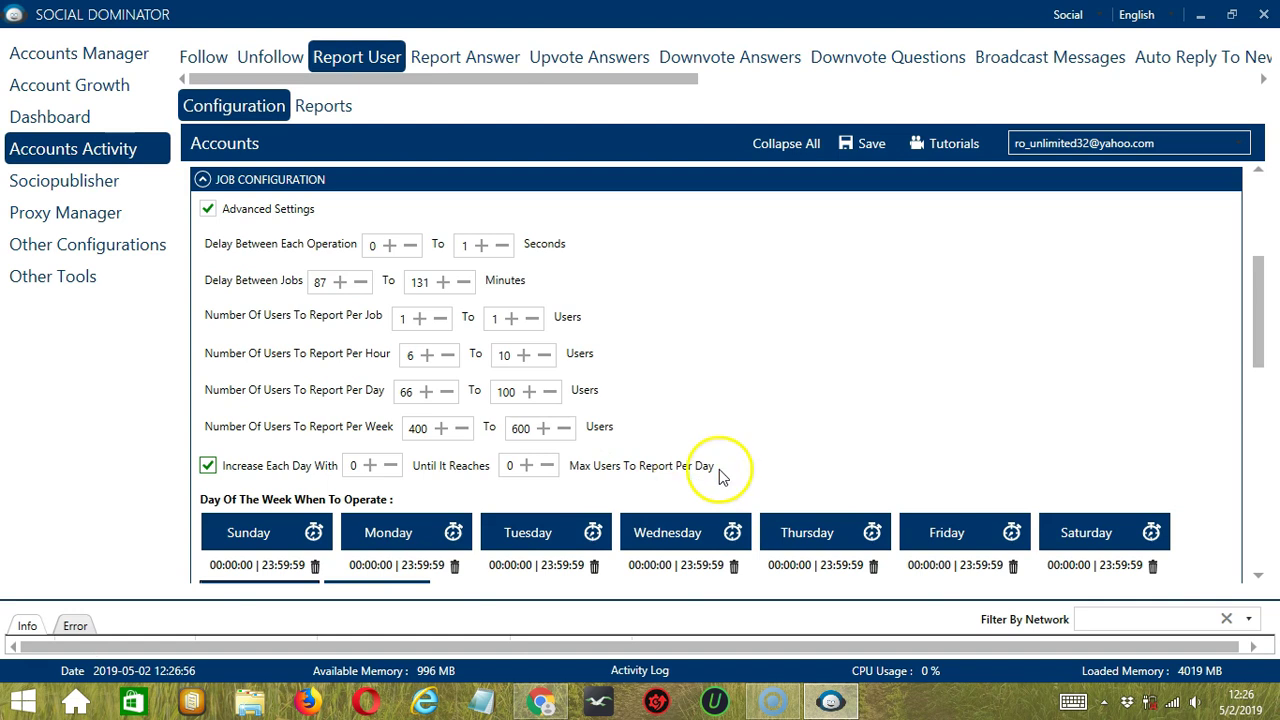
scroll(1264, 457, down, 6)
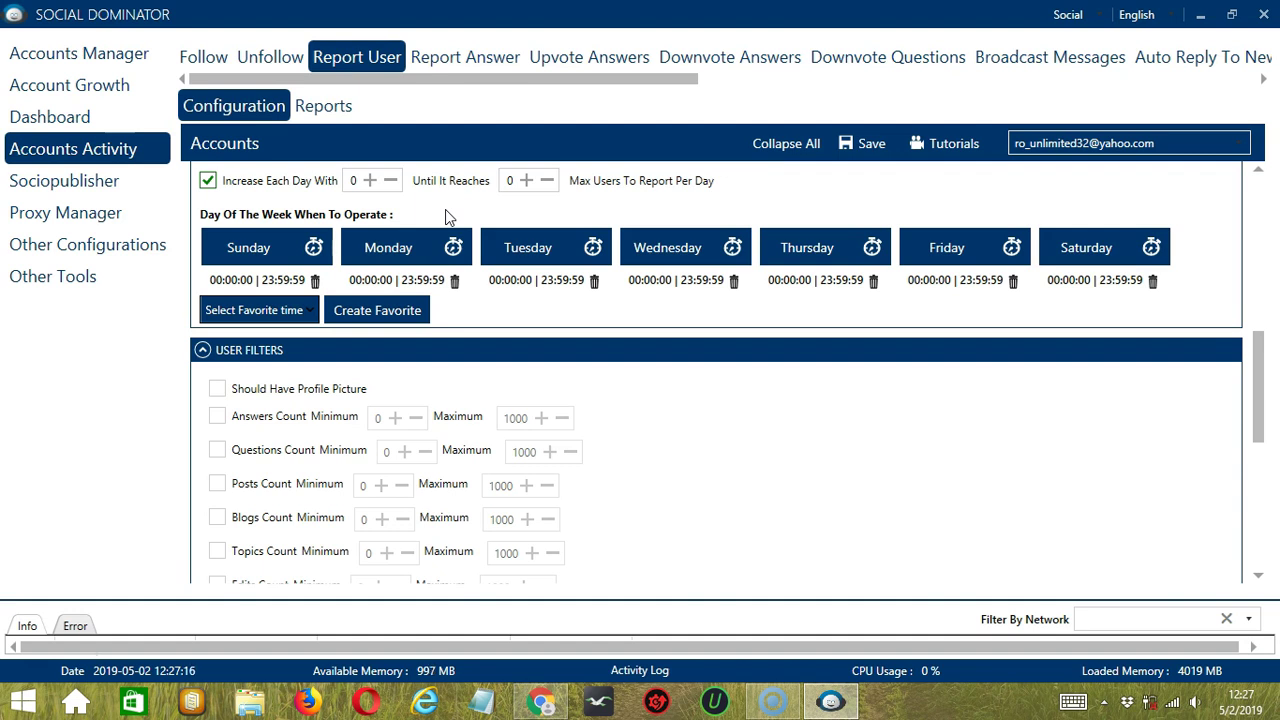
Step: Replace Monday's default all-day interval with a 00:00:00–01:59:59 interval
click(452, 247)
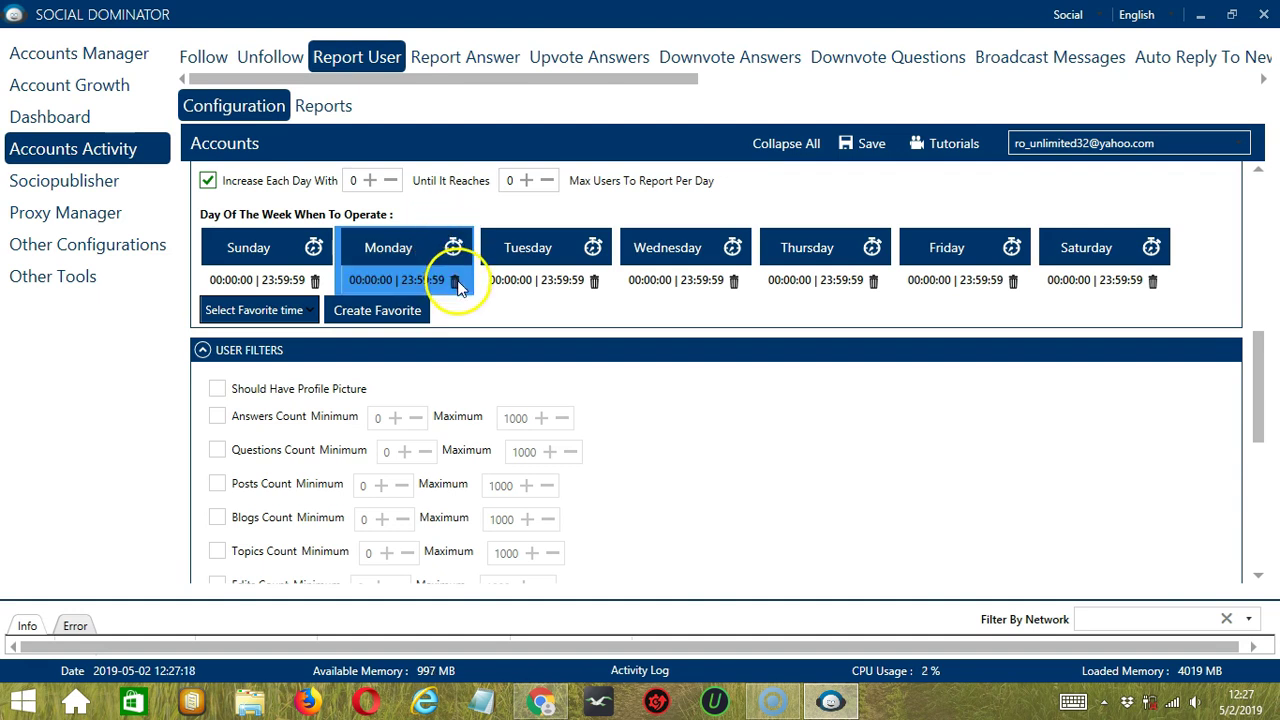
click(455, 280)
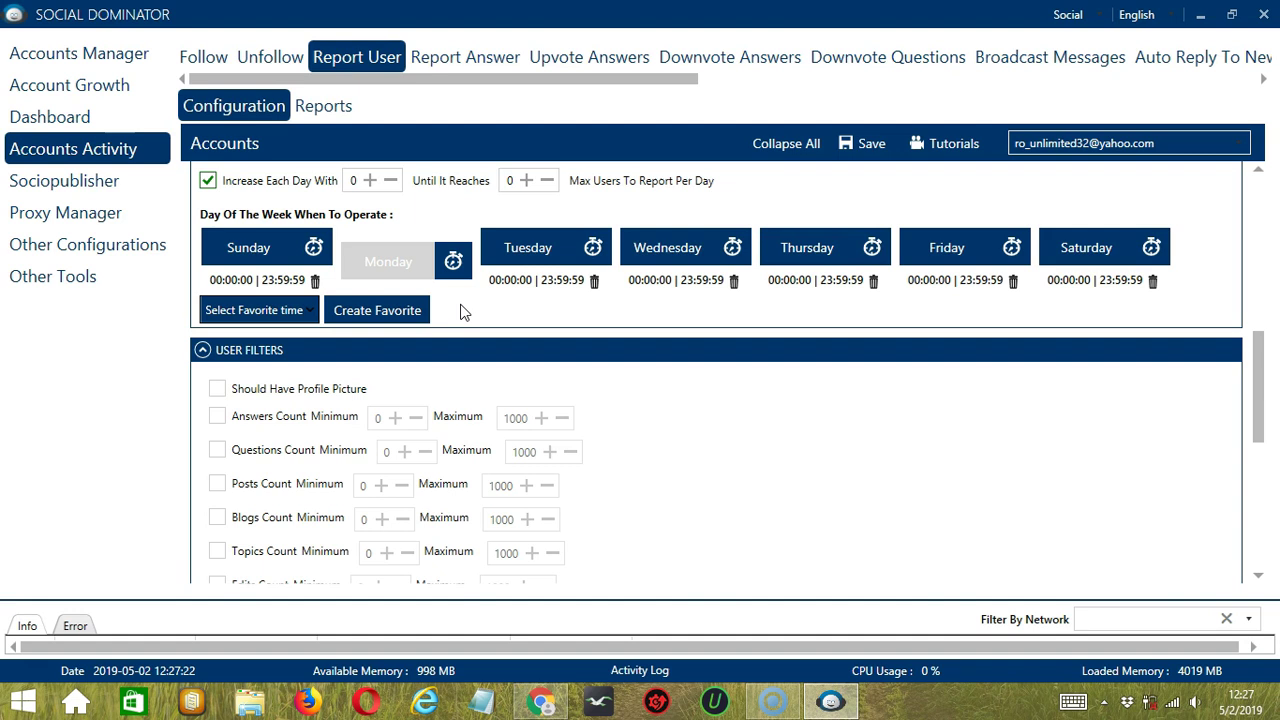
click(425, 277)
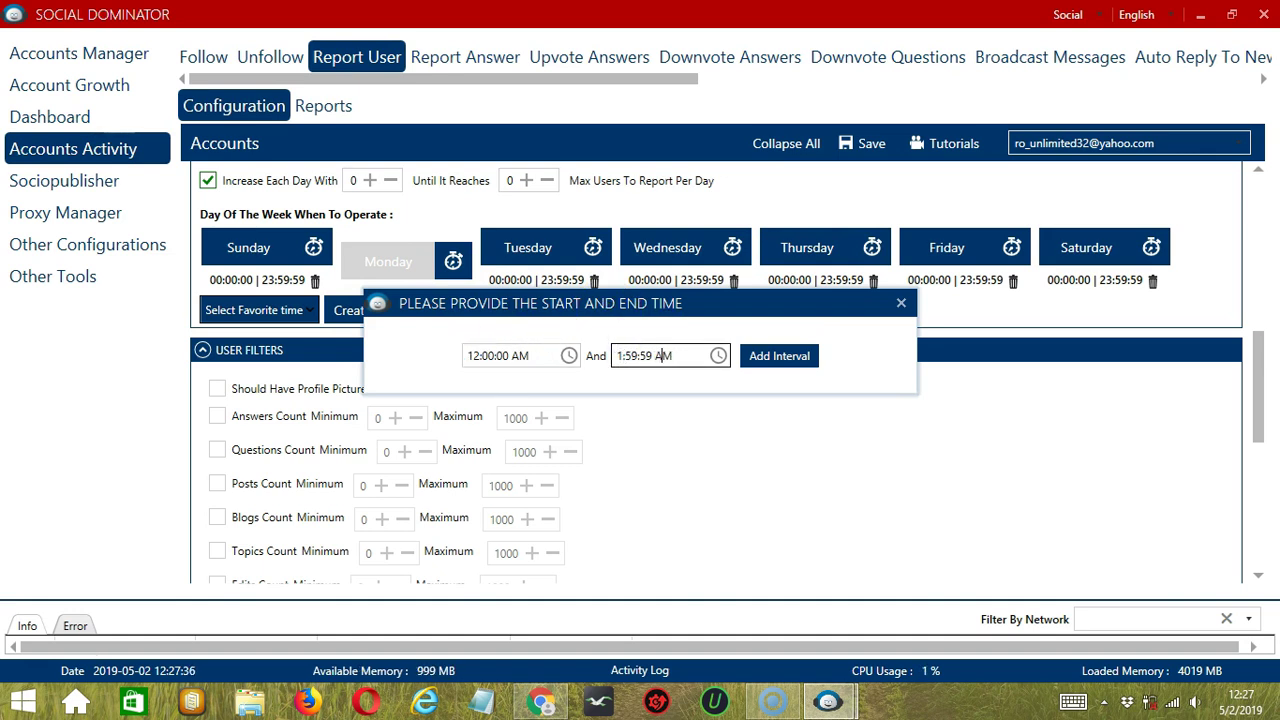
click(804, 355)
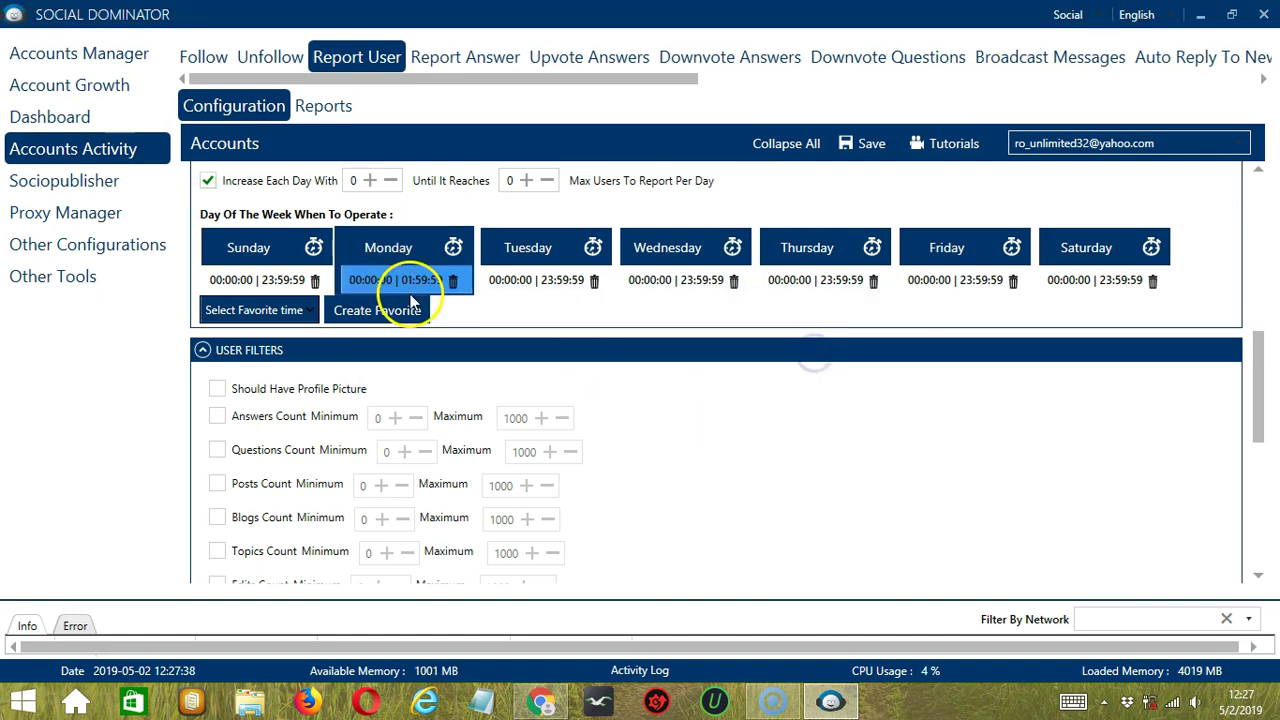
Step: Add Monday's 02:00:00–23:59:59 interval and start saving the schedule as a favorite time
click(436, 245)
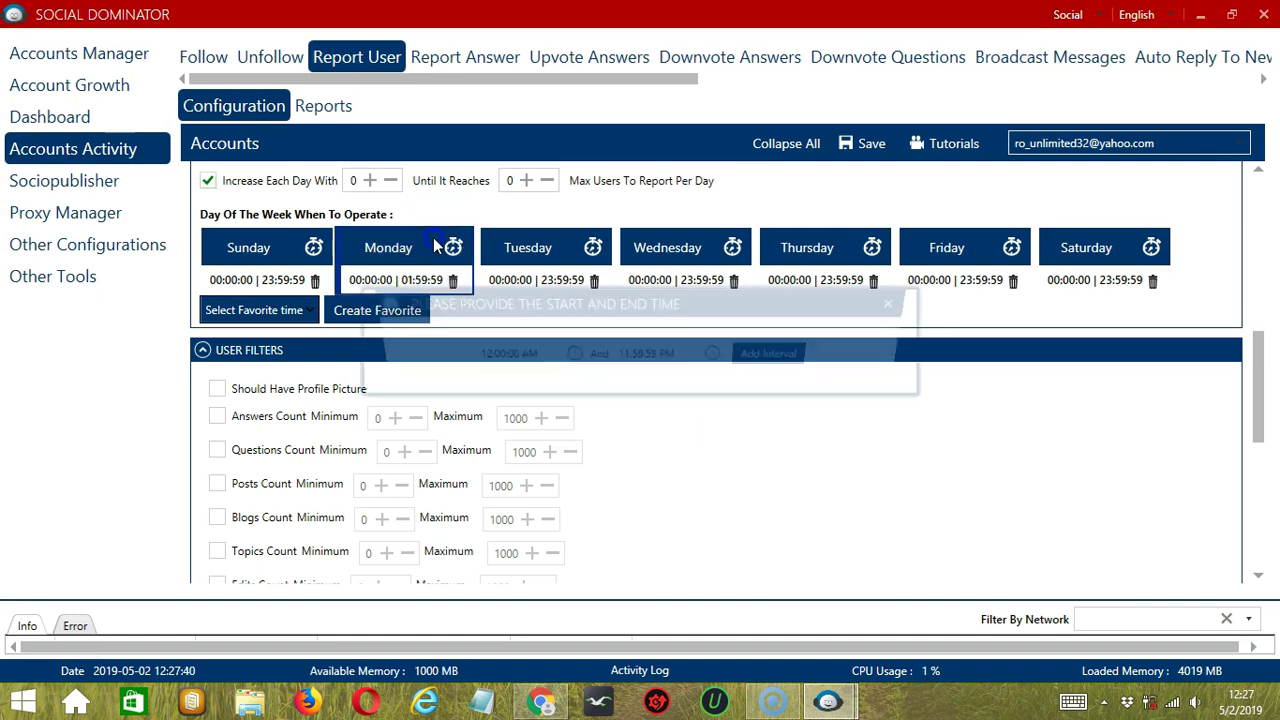
click(474, 355)
text(2)
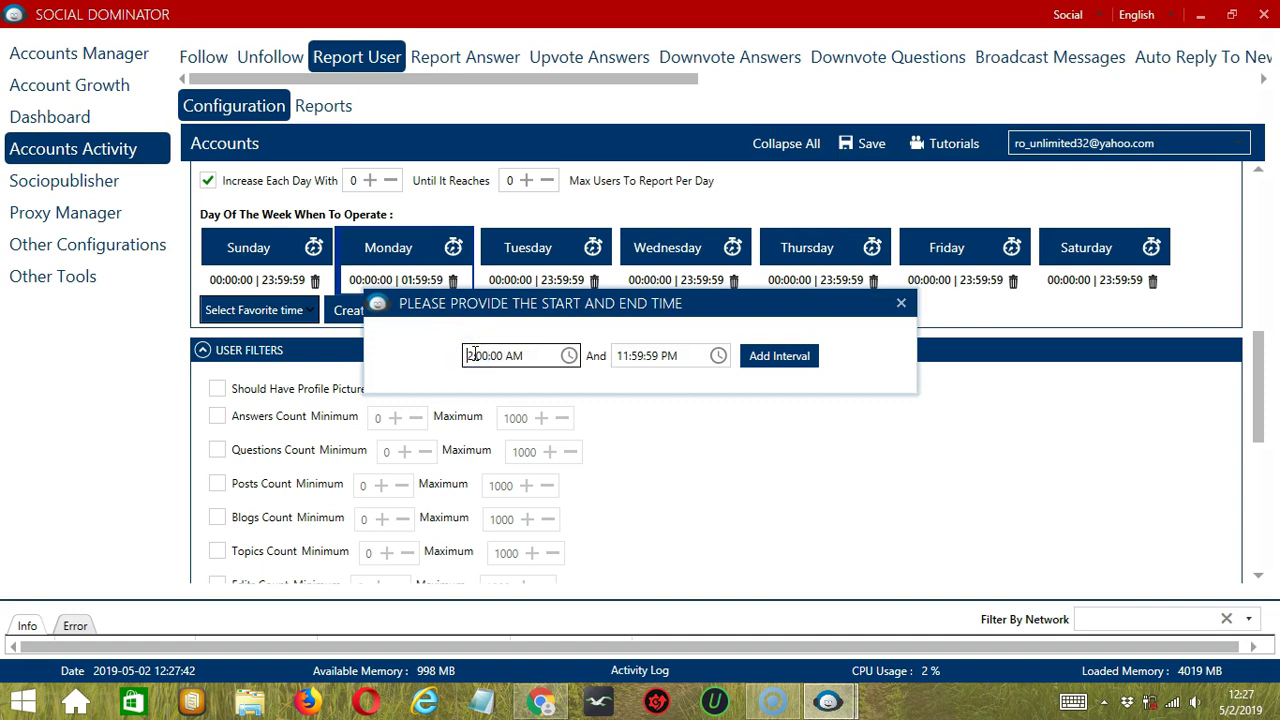
click(785, 356)
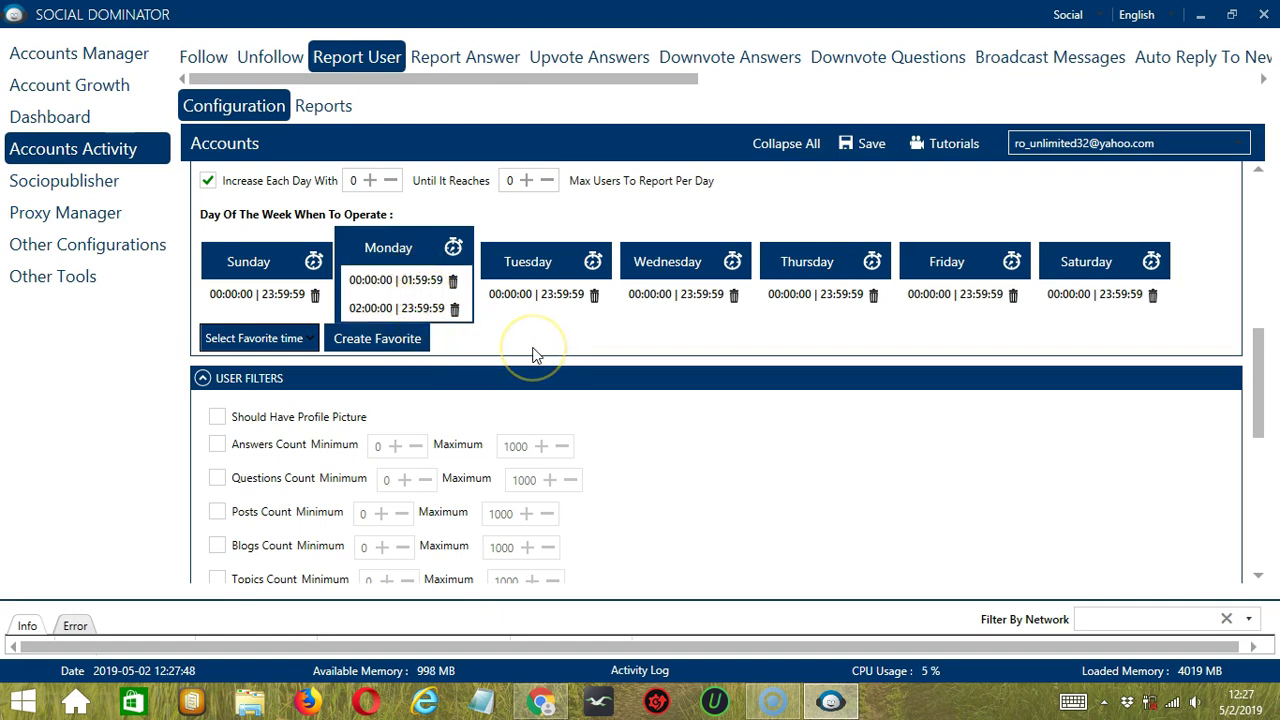
click(388, 340)
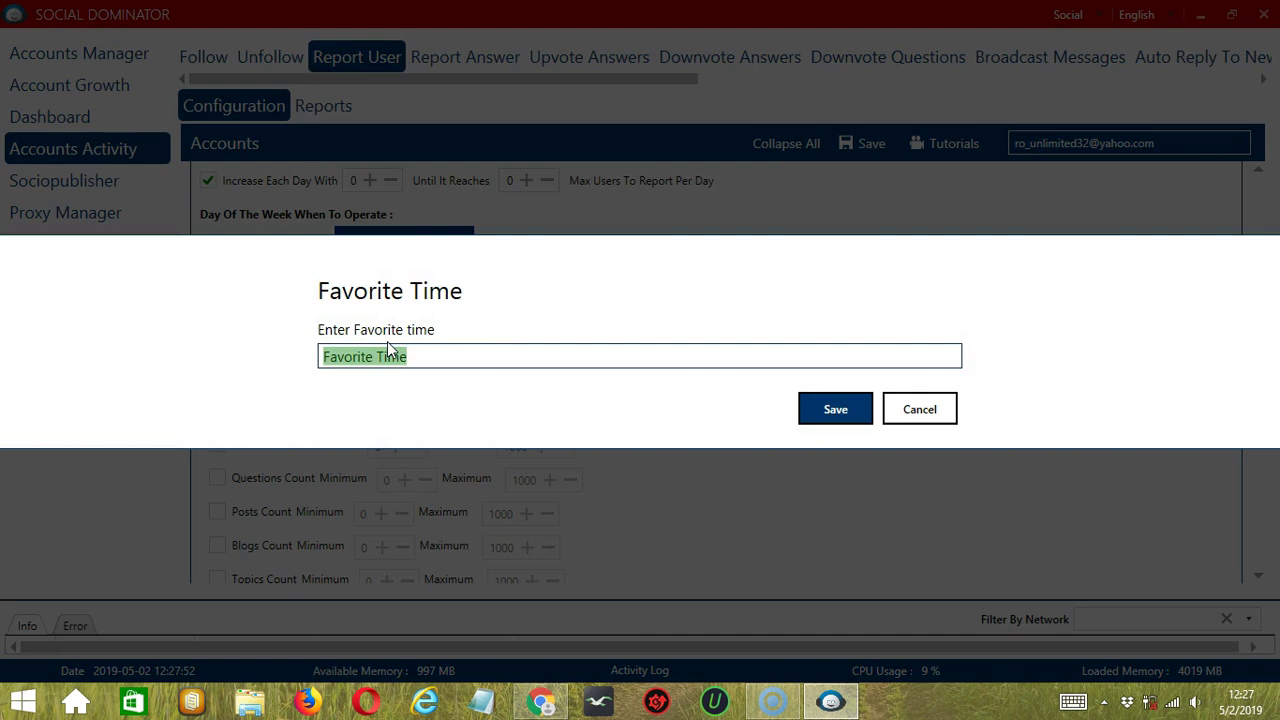
Step: Save the schedule as favorite time 'Quora Report User' and apply that favorite to the job
text(Quora Report User)
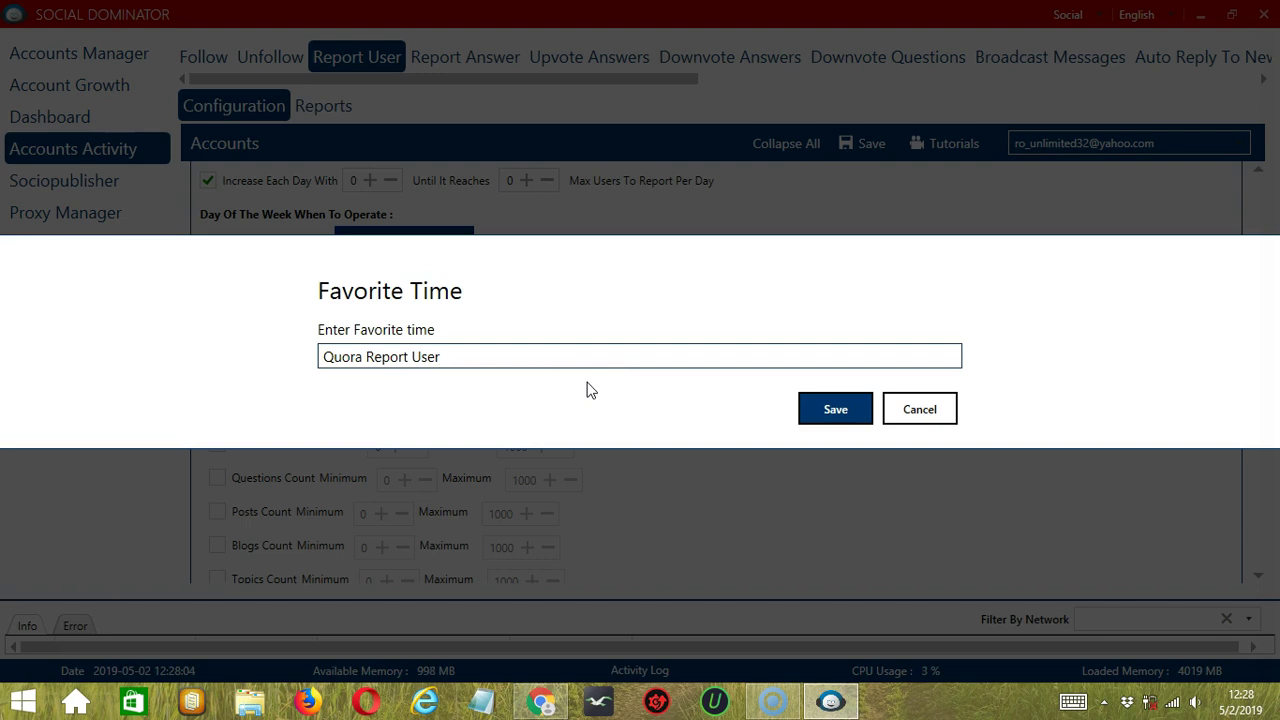
click(834, 409)
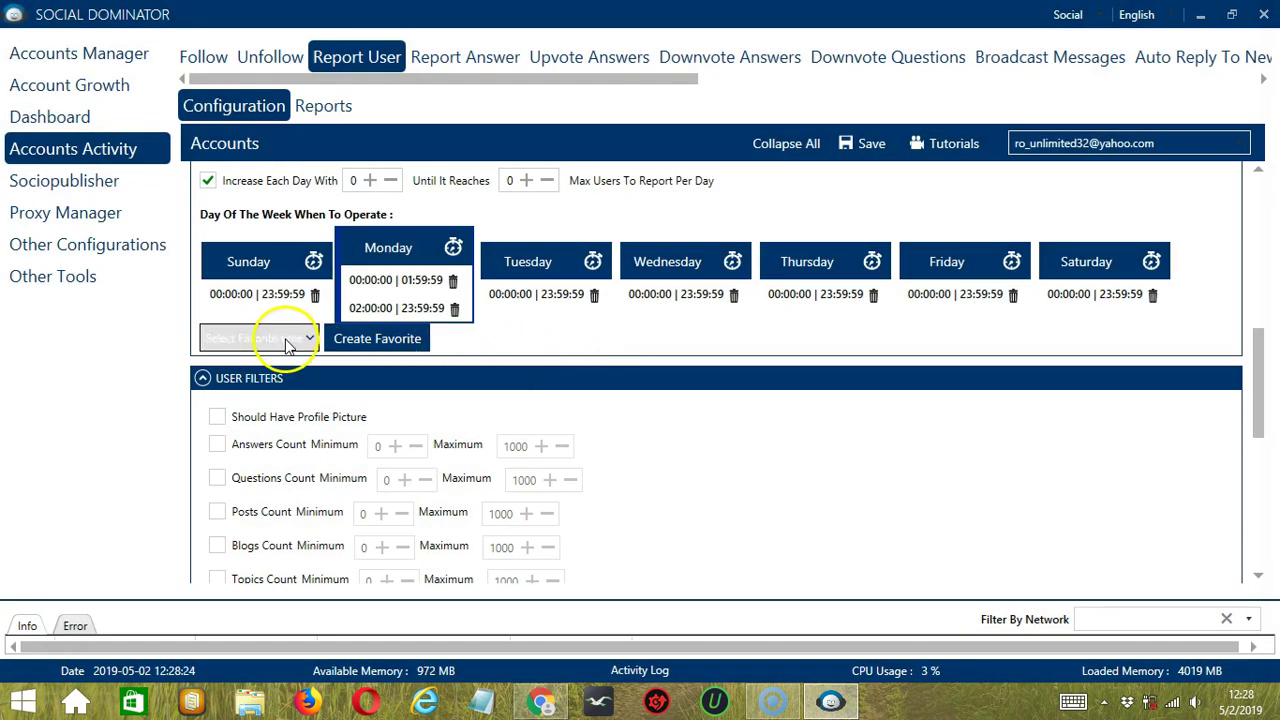
click(287, 340)
scroll(214, 520, down, 5)
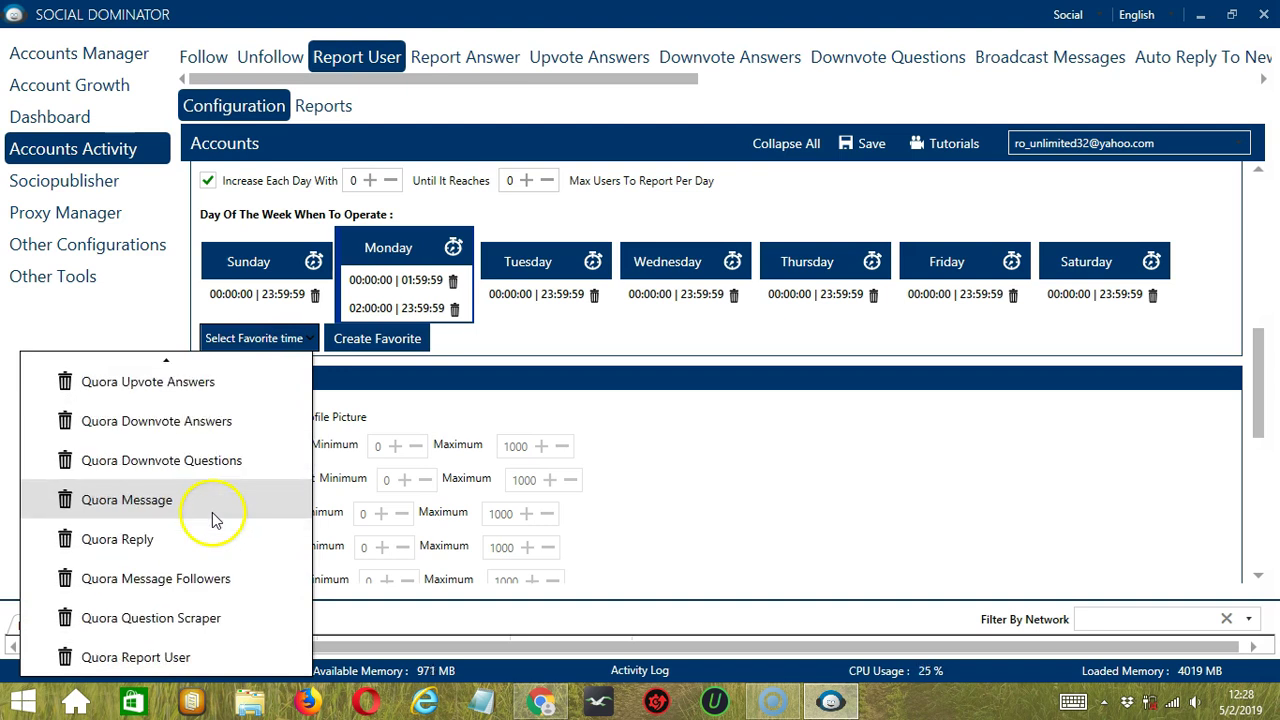
click(228, 657)
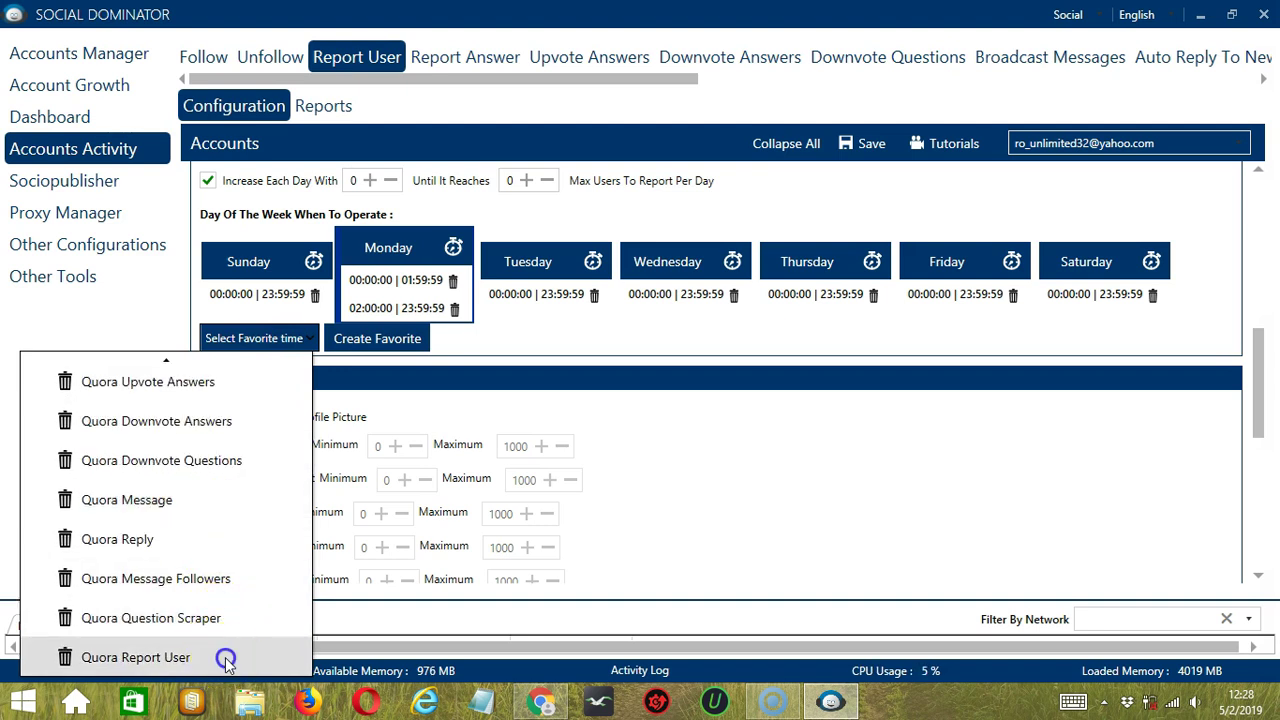
scroll(1103, 429, down, 4)
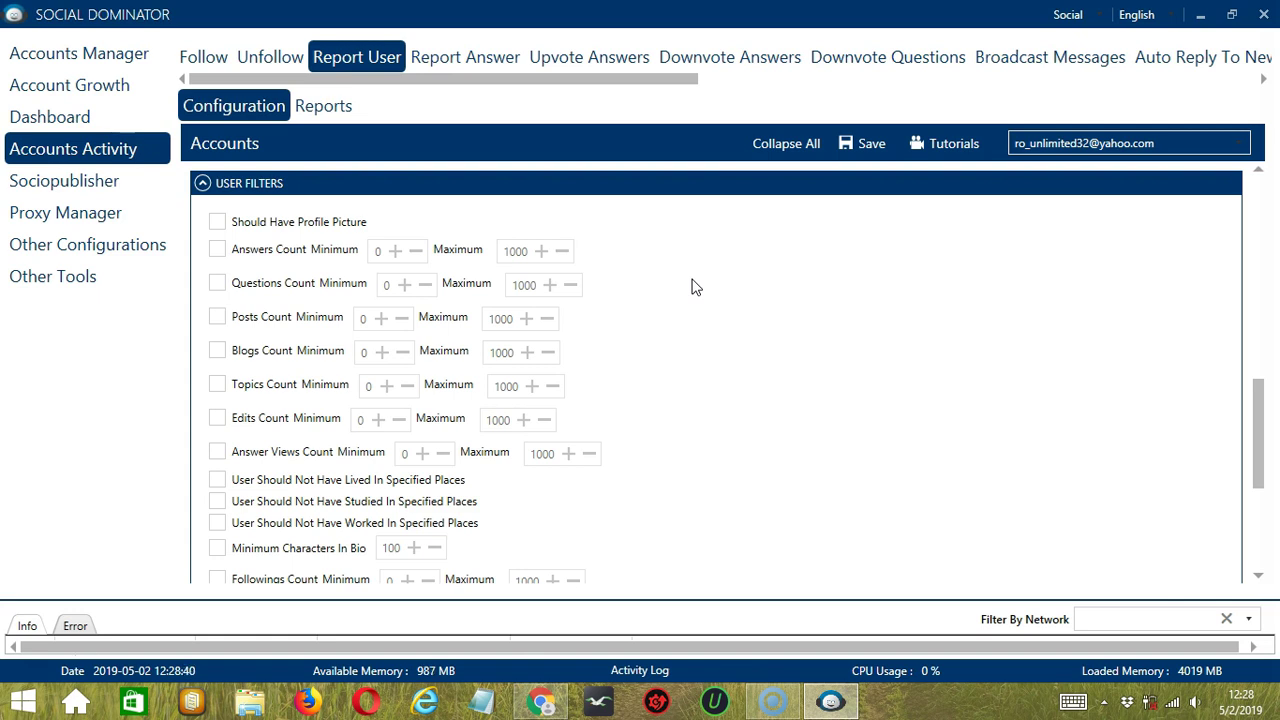
Step: Require users to have a profile picture and tick the lived, studied and worked place filters
click(219, 223)
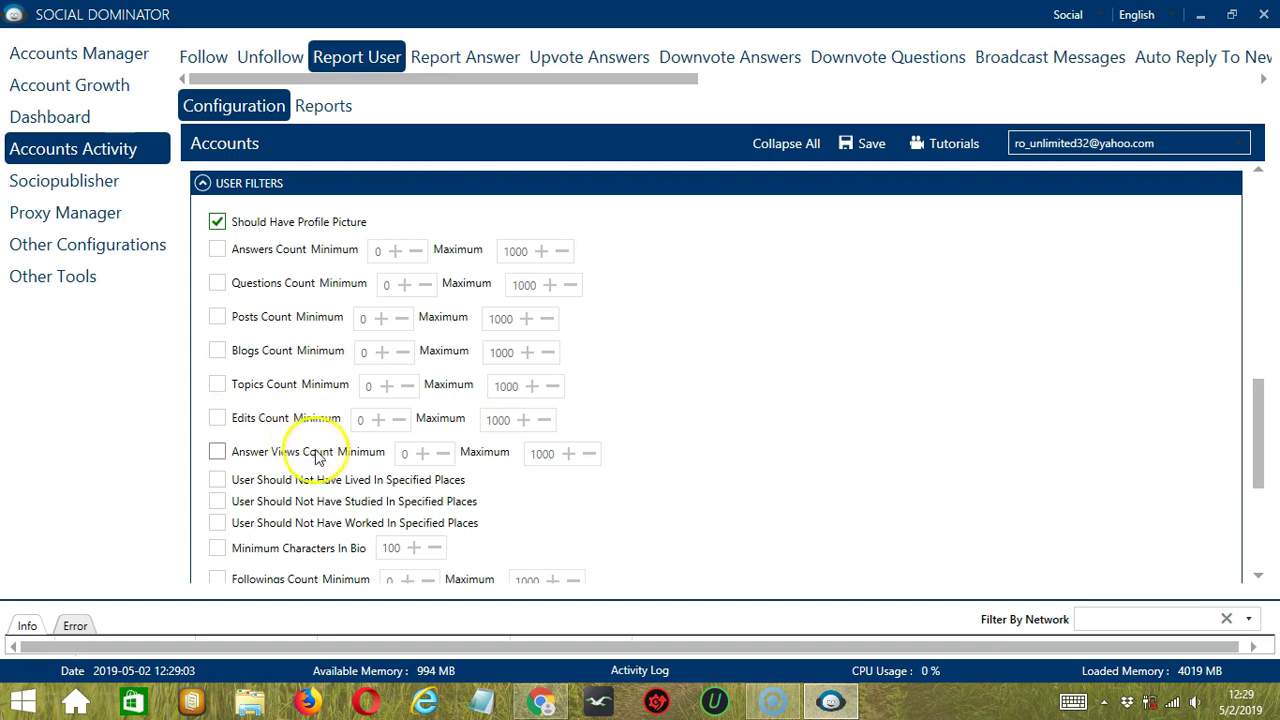
scroll(591, 296, down, 5)
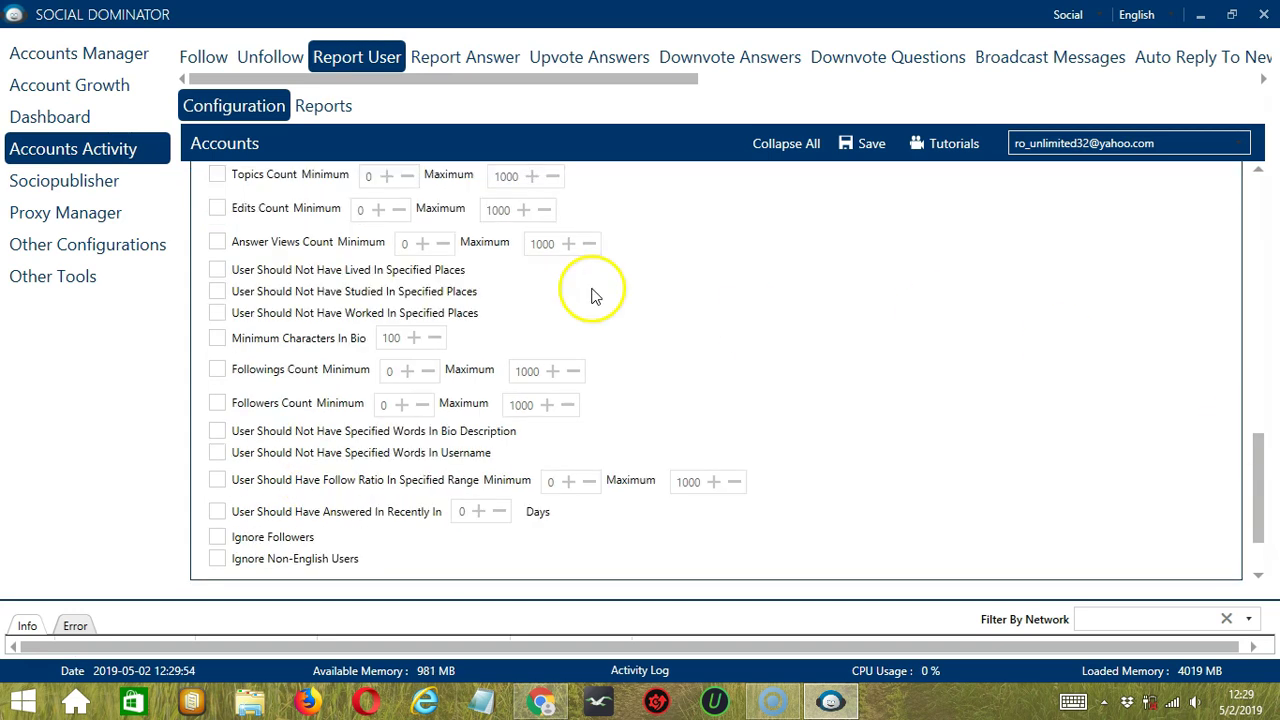
click(217, 272)
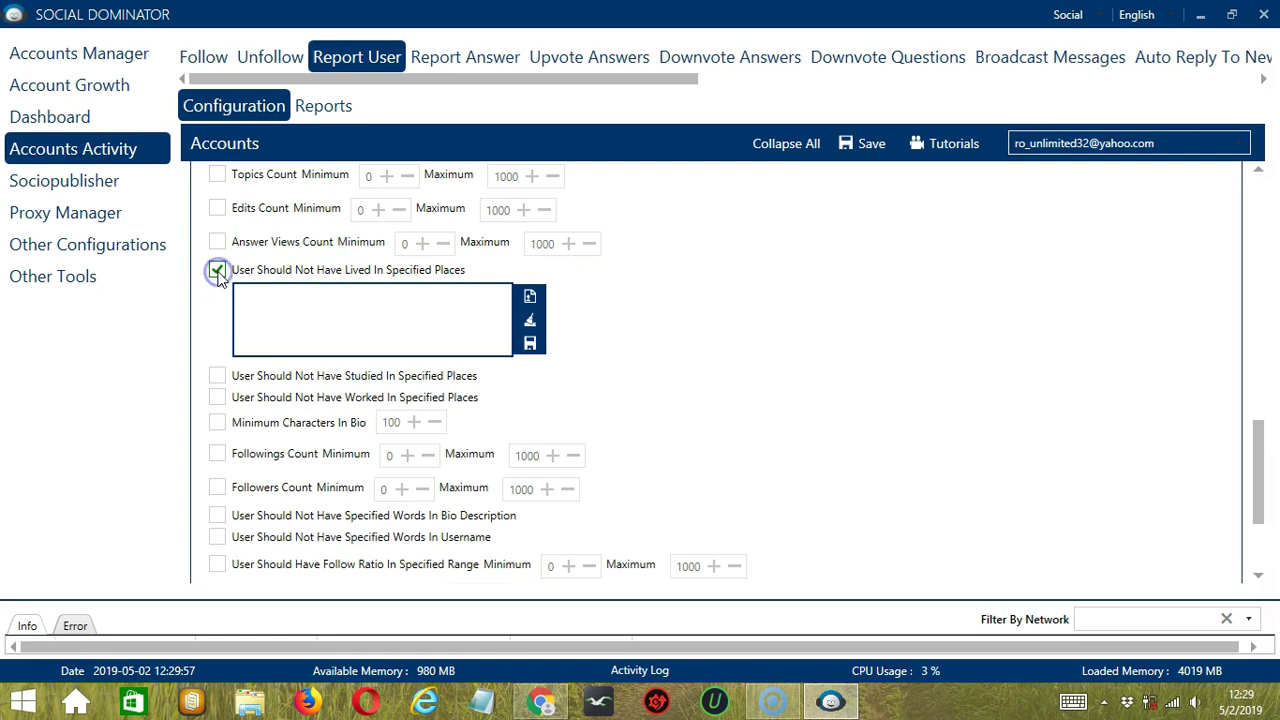
click(217, 380)
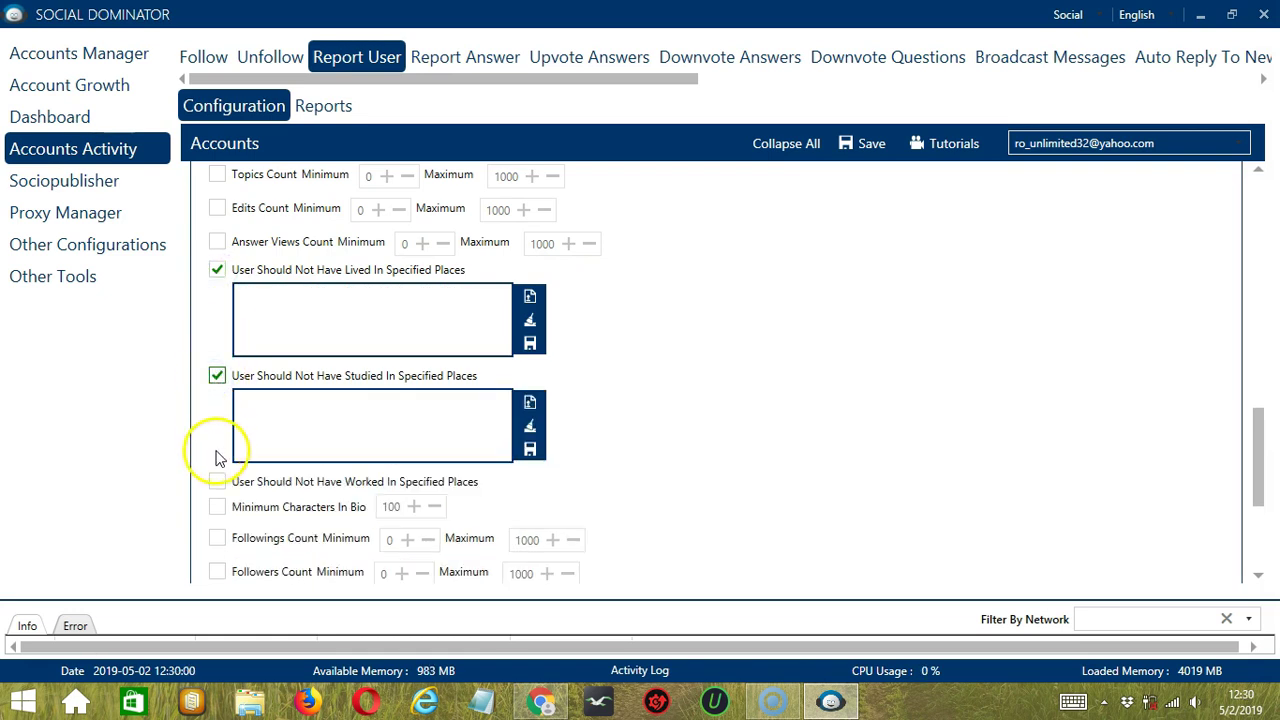
click(217, 484)
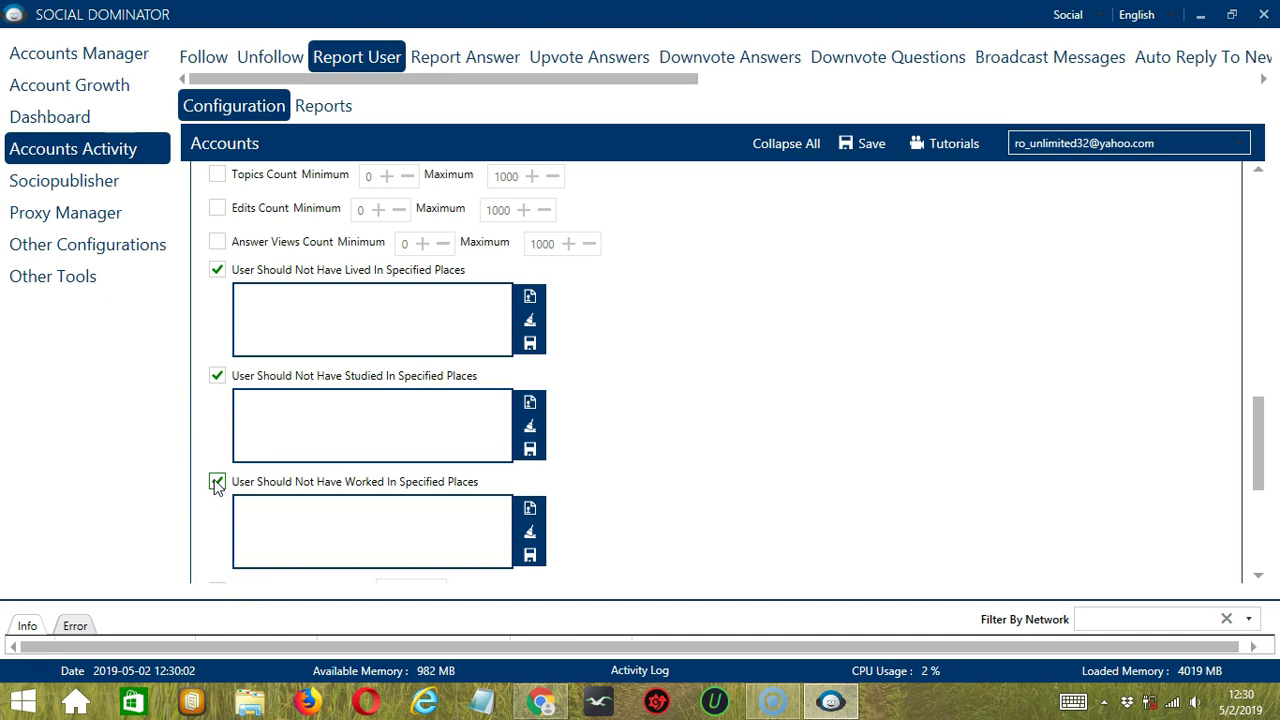
Step: Try entering and importing a place, cancel the import, and turn the place filters back off
click(360, 330)
text(place)
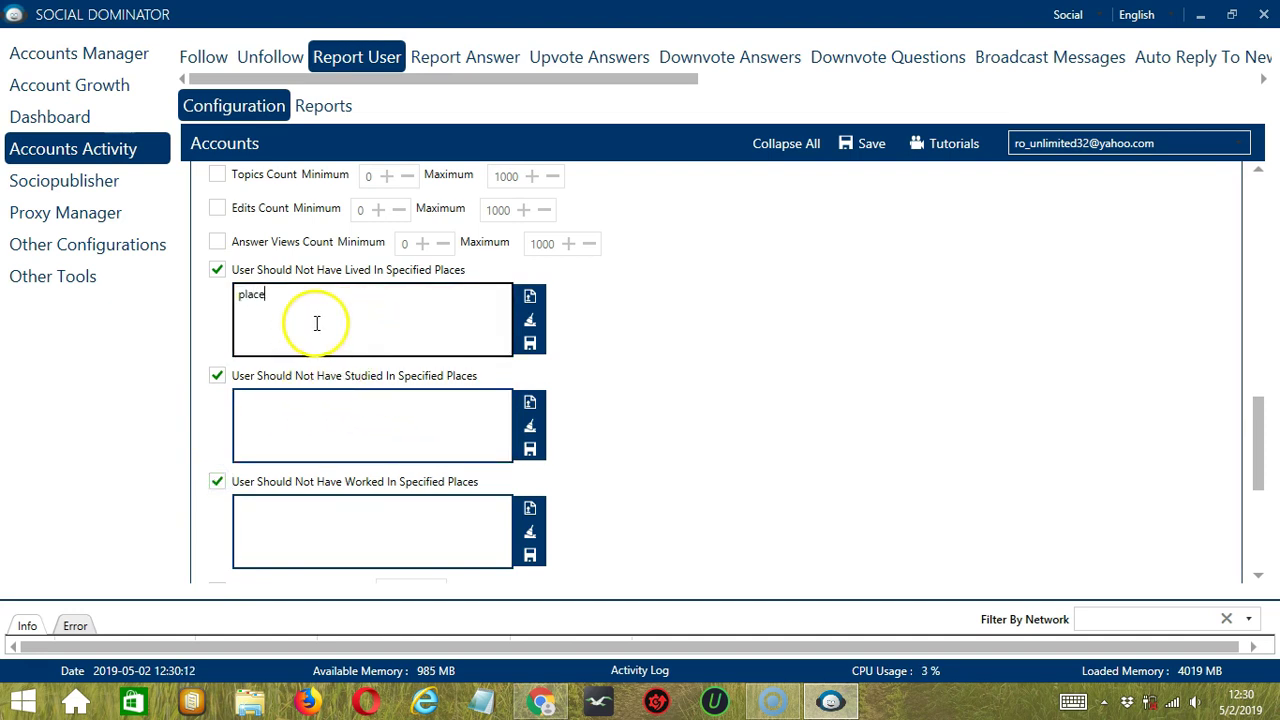
click(530, 322)
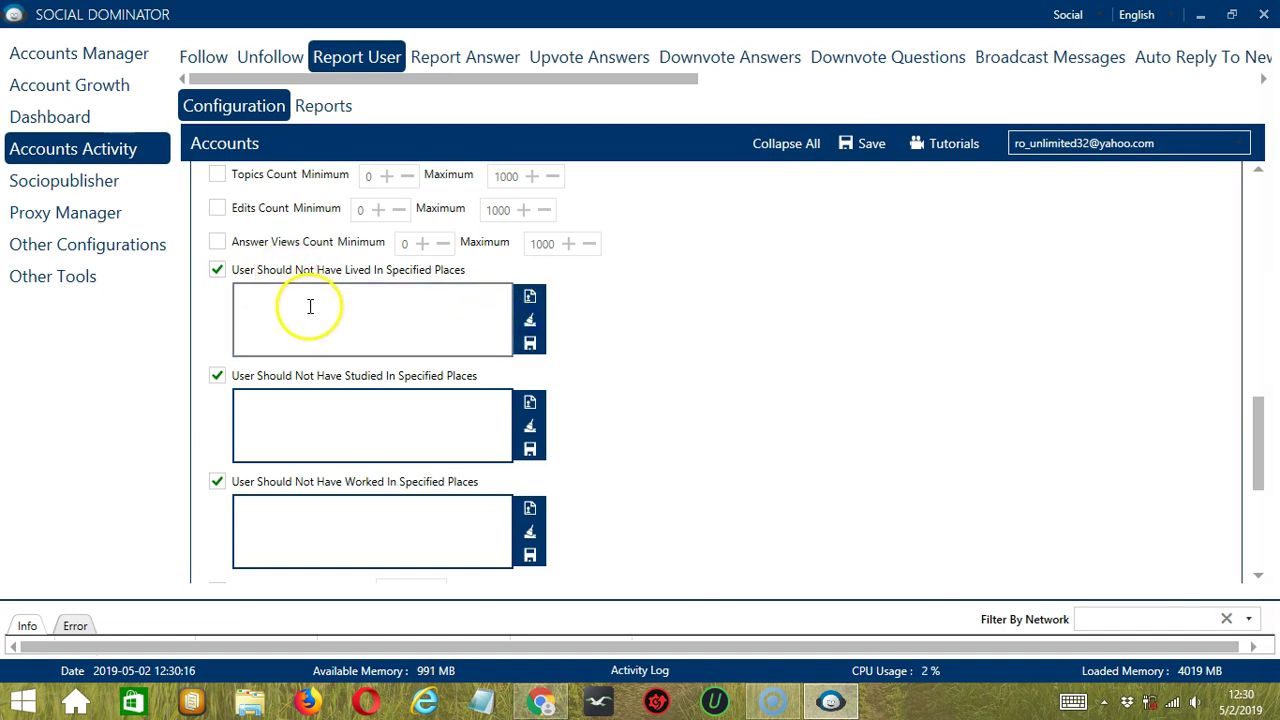
click(530, 298)
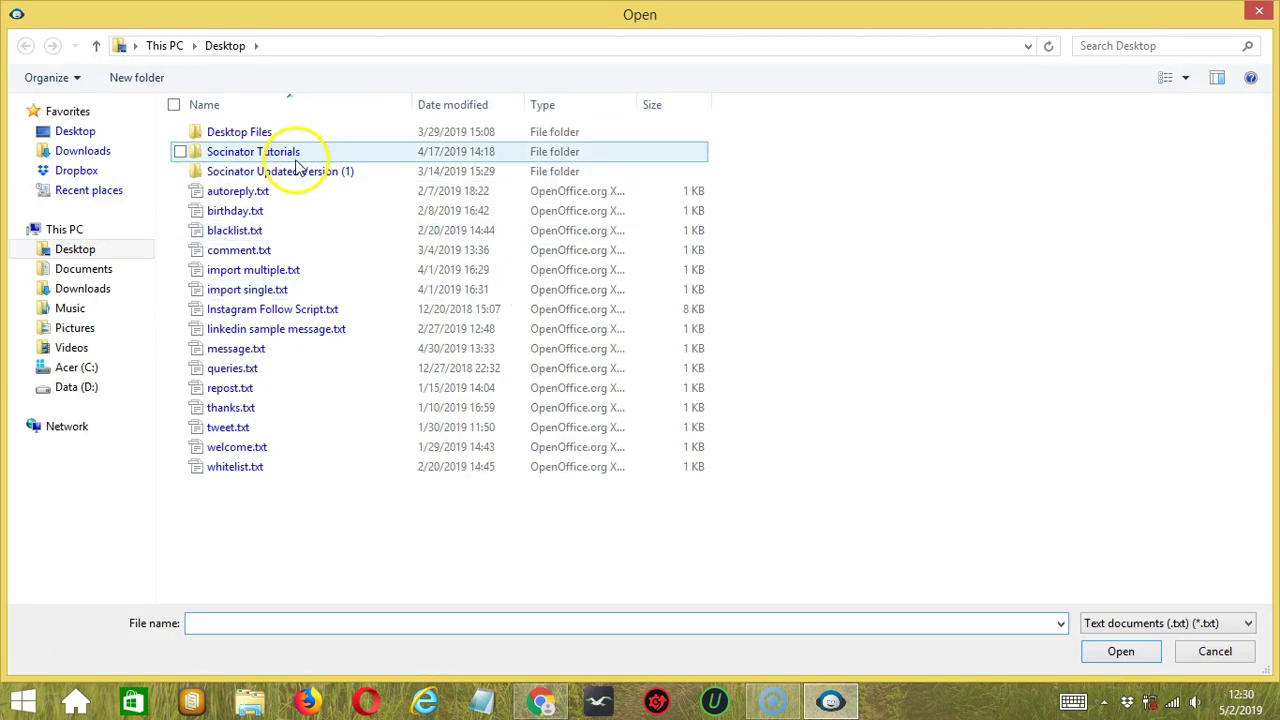
click(1118, 653)
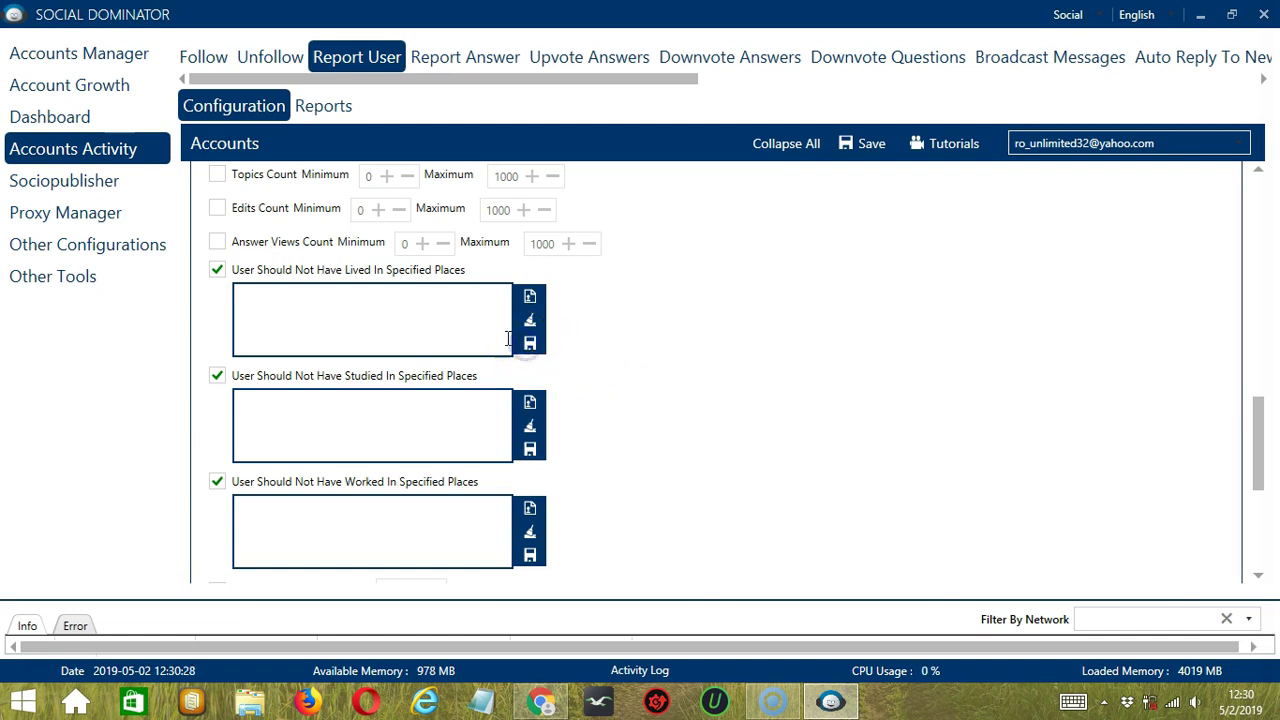
click(241, 256)
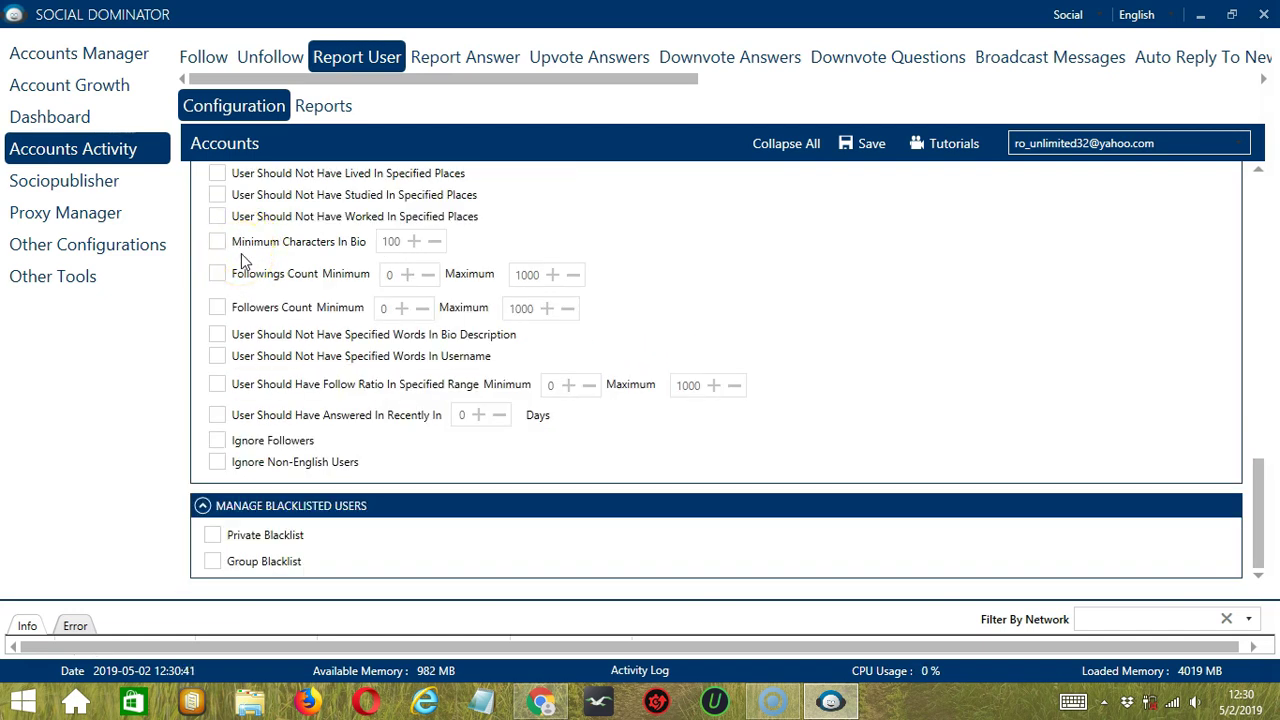
Step: Leave bio and username word exclusions off, and enable Ignore Followers and Ignore Non-English Users
click(258, 250)
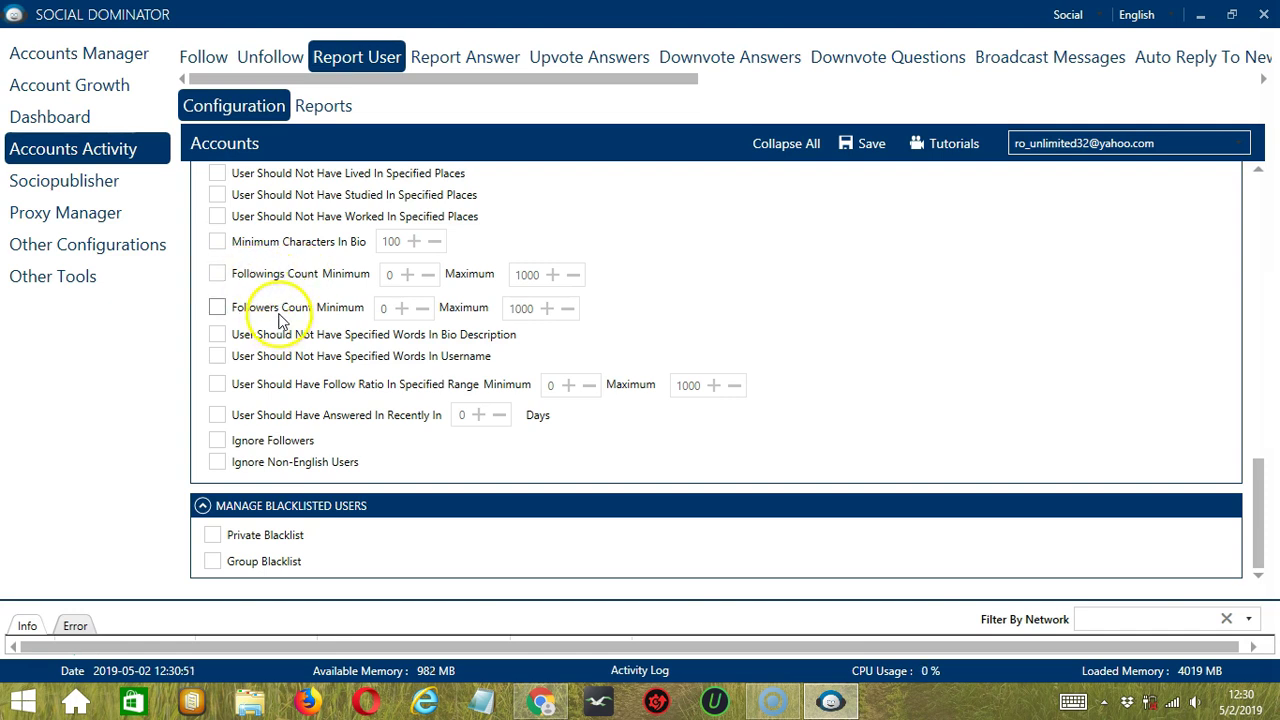
click(218, 336)
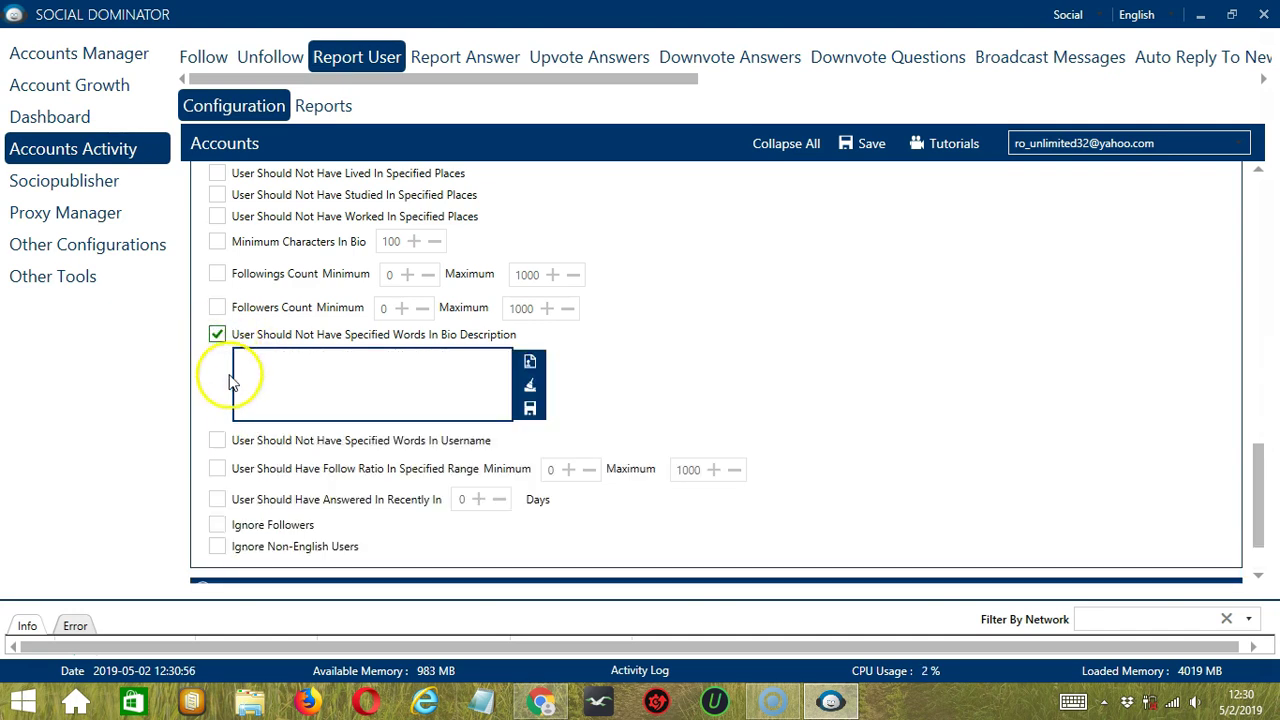
click(218, 441)
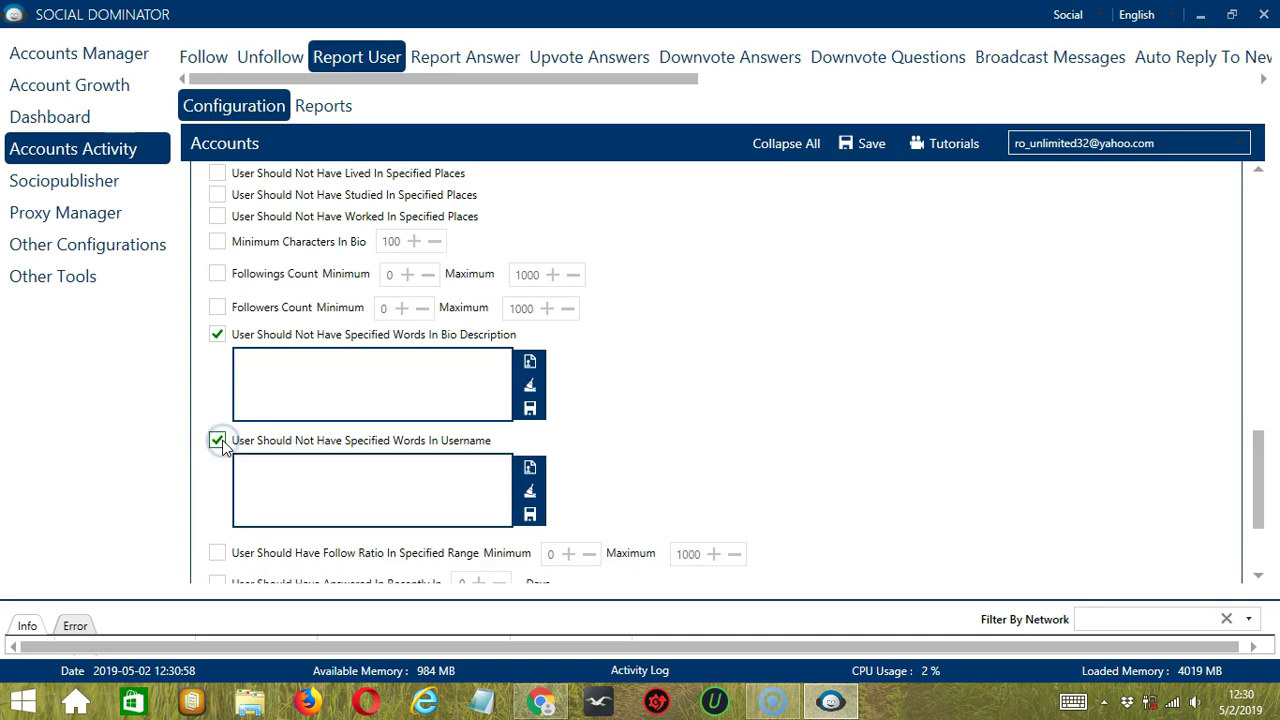
click(346, 372)
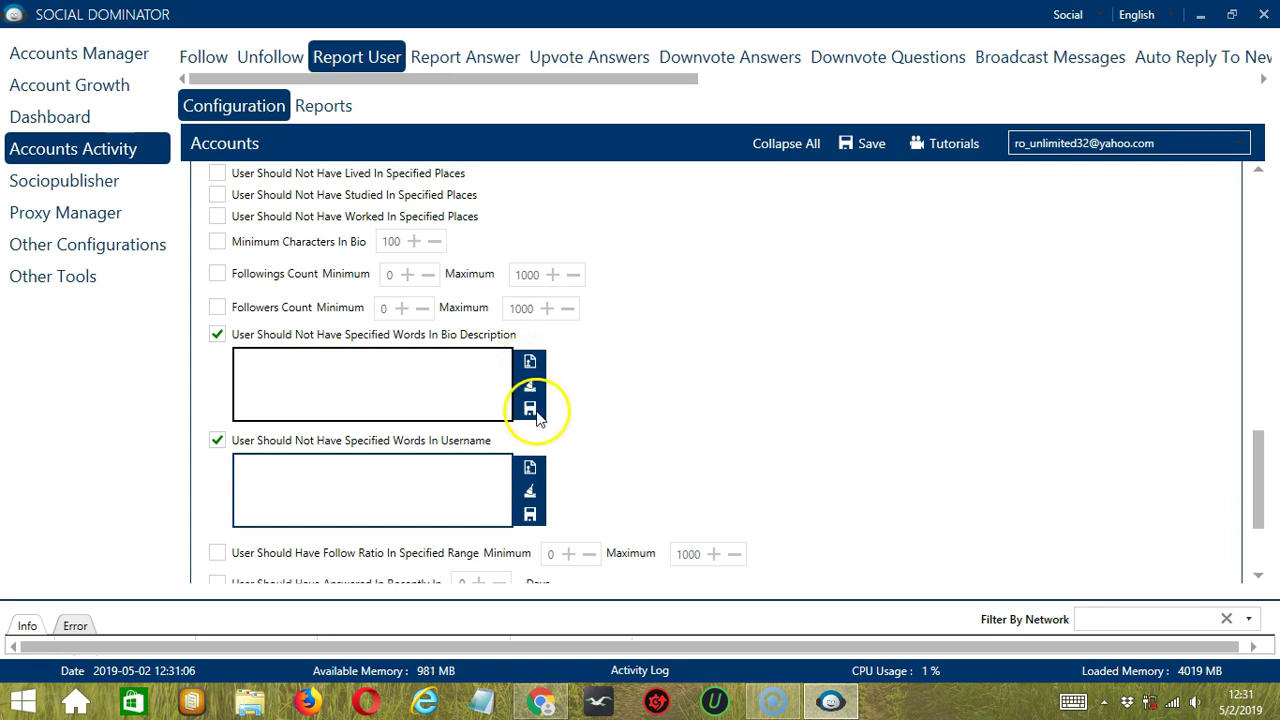
click(254, 334)
click(260, 356)
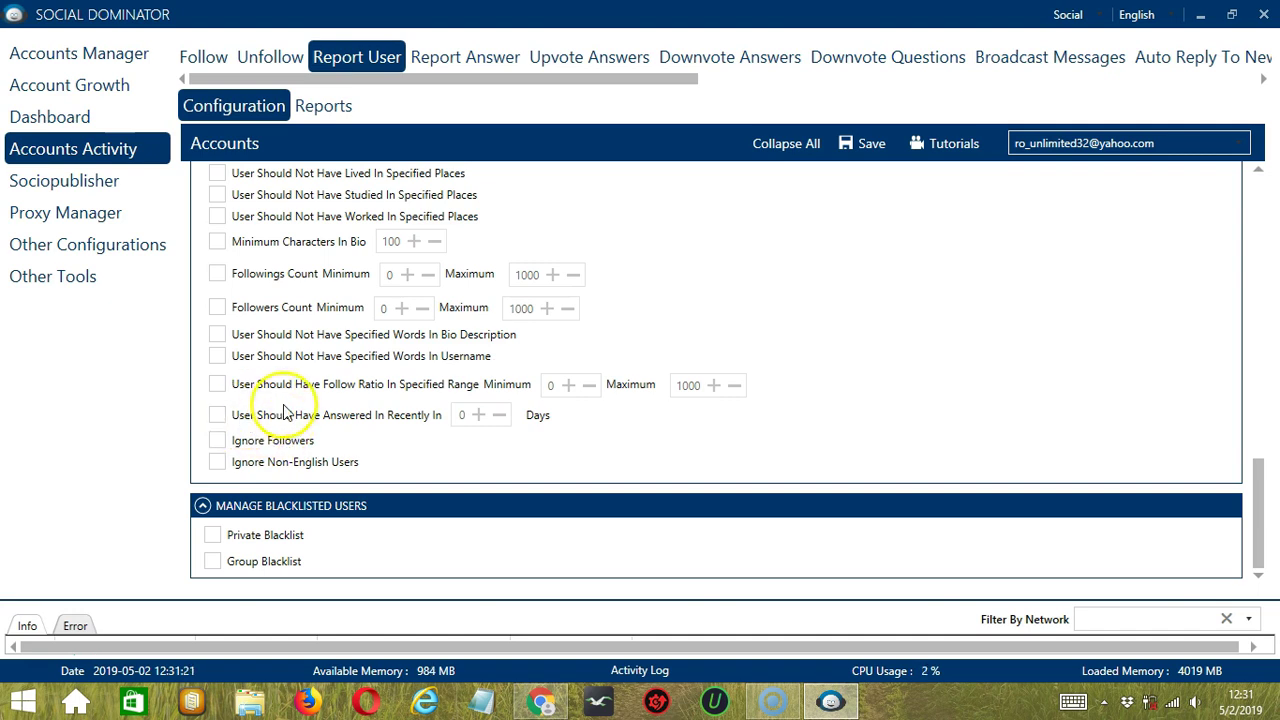
click(217, 442)
click(217, 466)
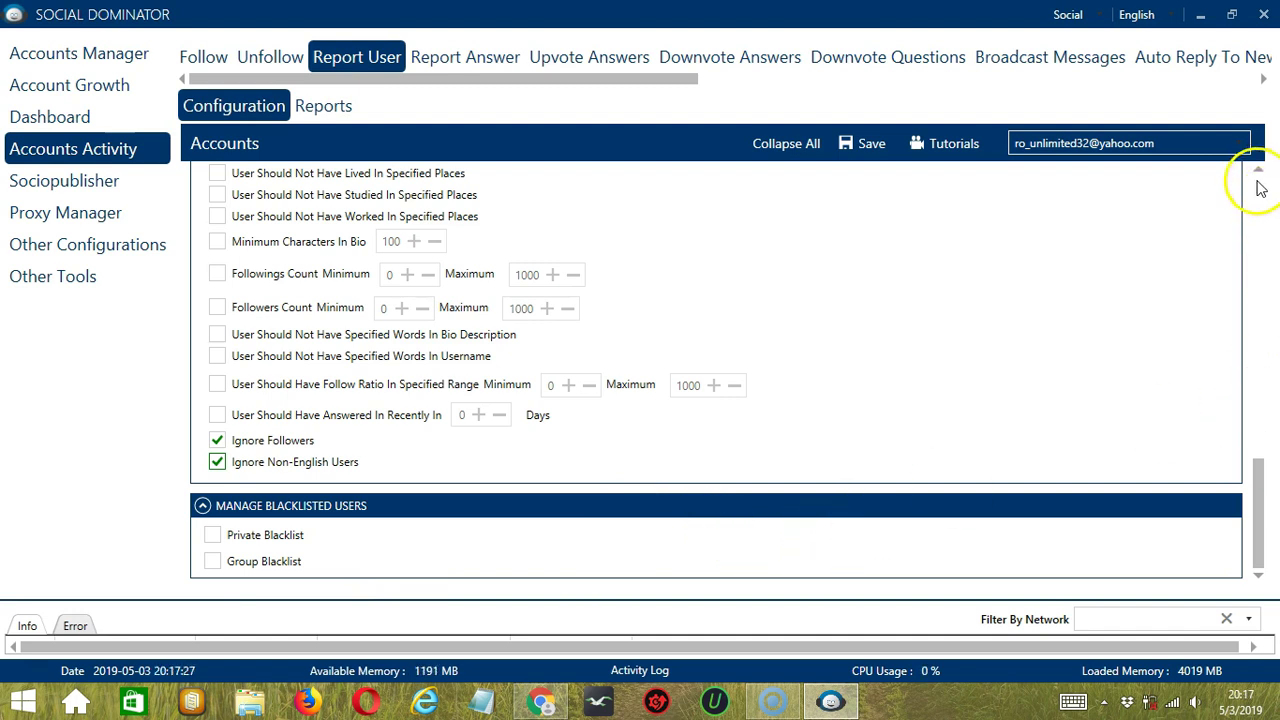
Step: Save the Report User settings, dismiss the confirmation, and switch the job status to Active
scroll(1257, 180, up, 5)
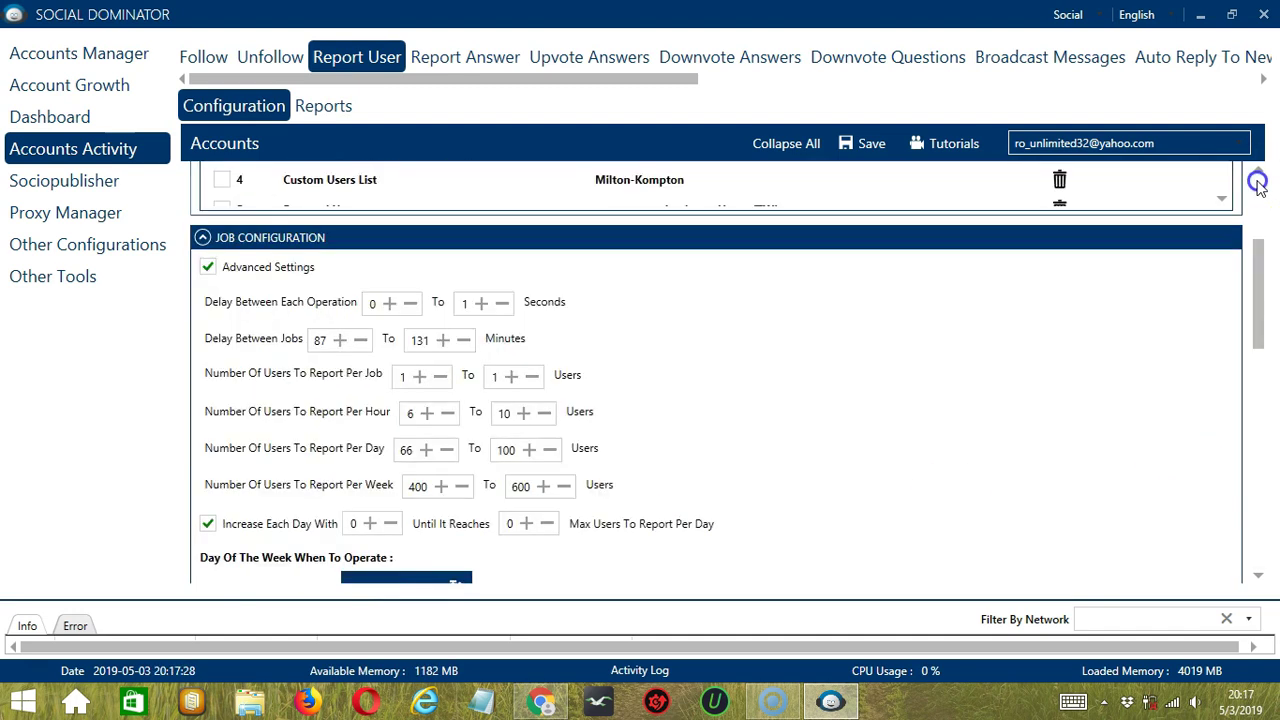
scroll(1257, 183, up, 3)
click(856, 145)
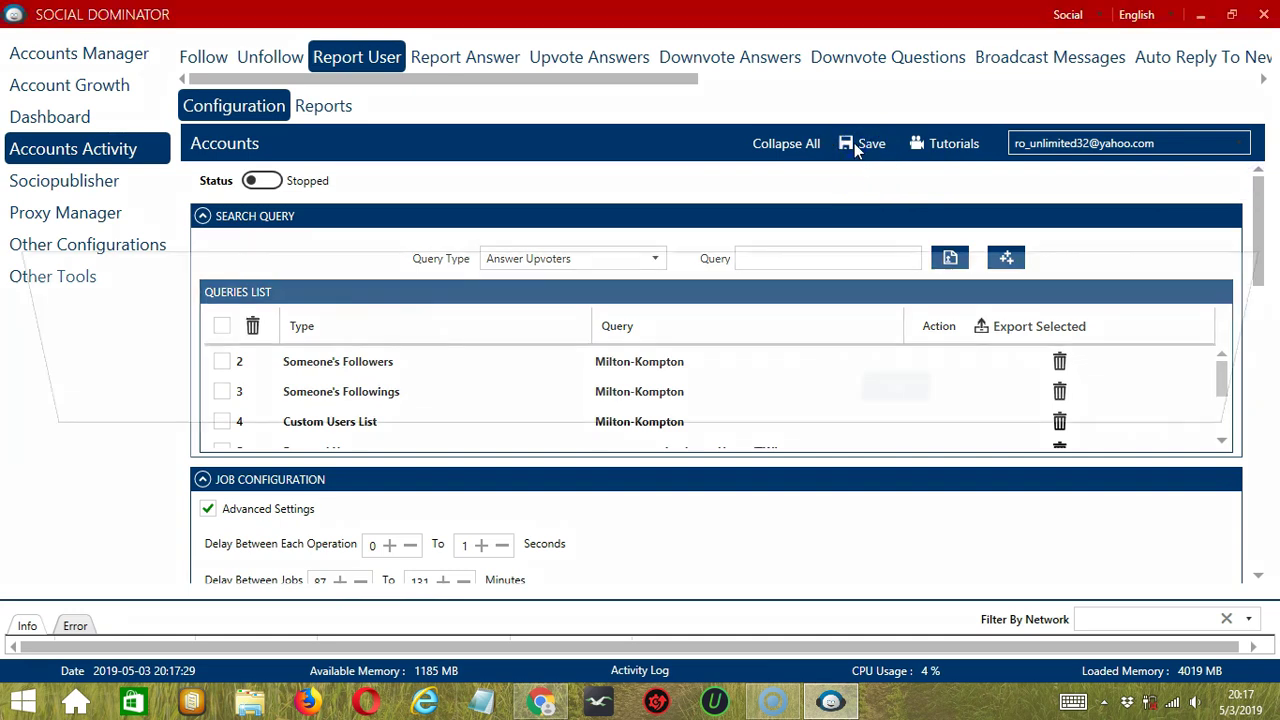
click(911, 391)
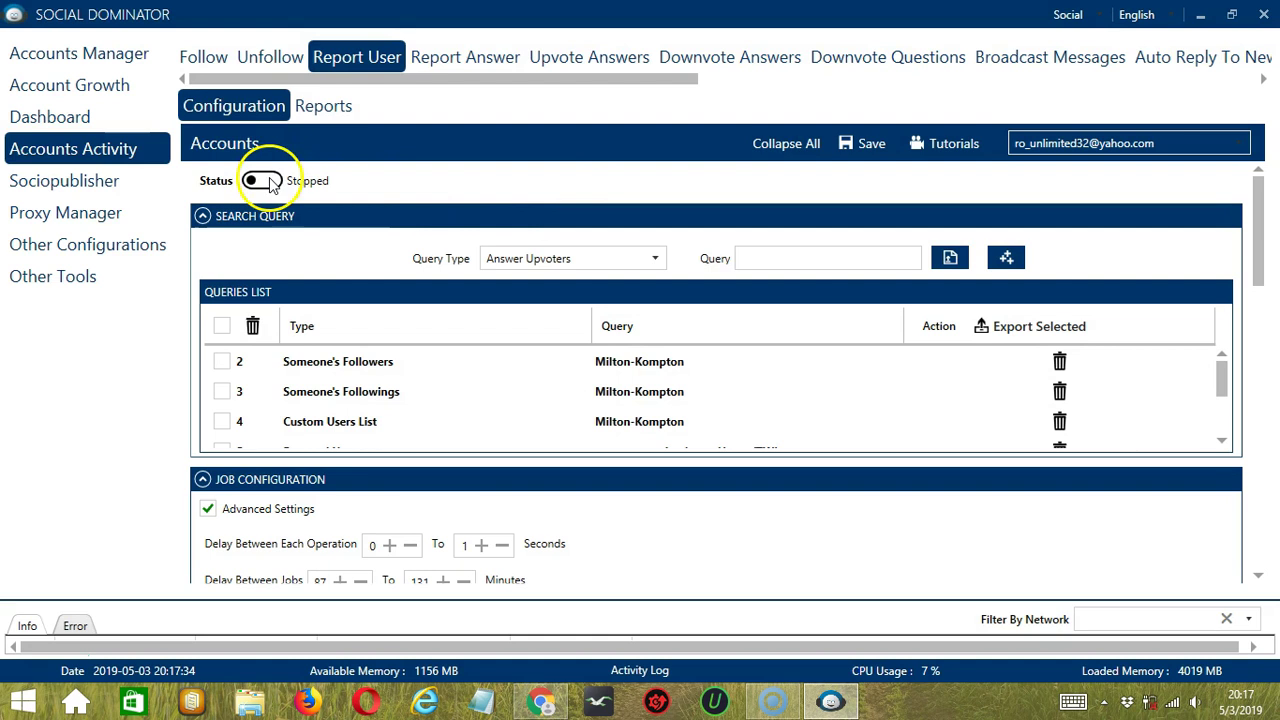
click(262, 181)
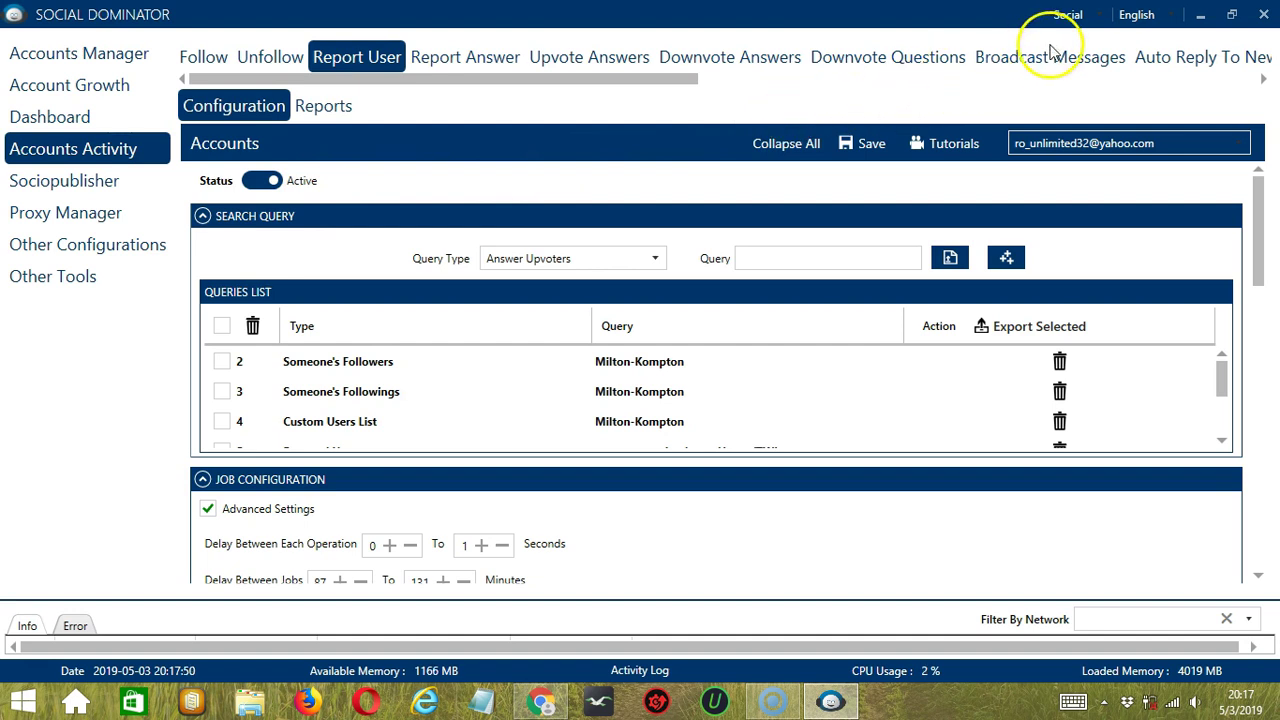
Step: Switch to the Quora tool and open a new Report Users campaign
click(1100, 14)
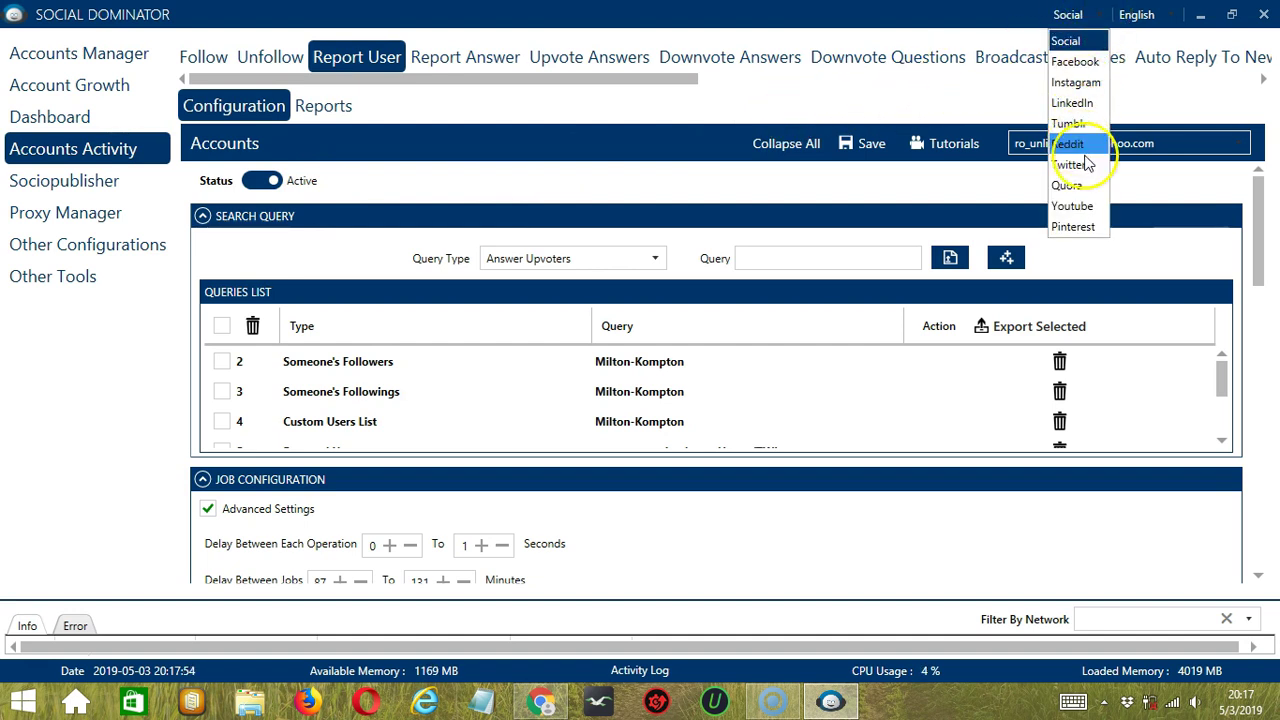
click(1088, 186)
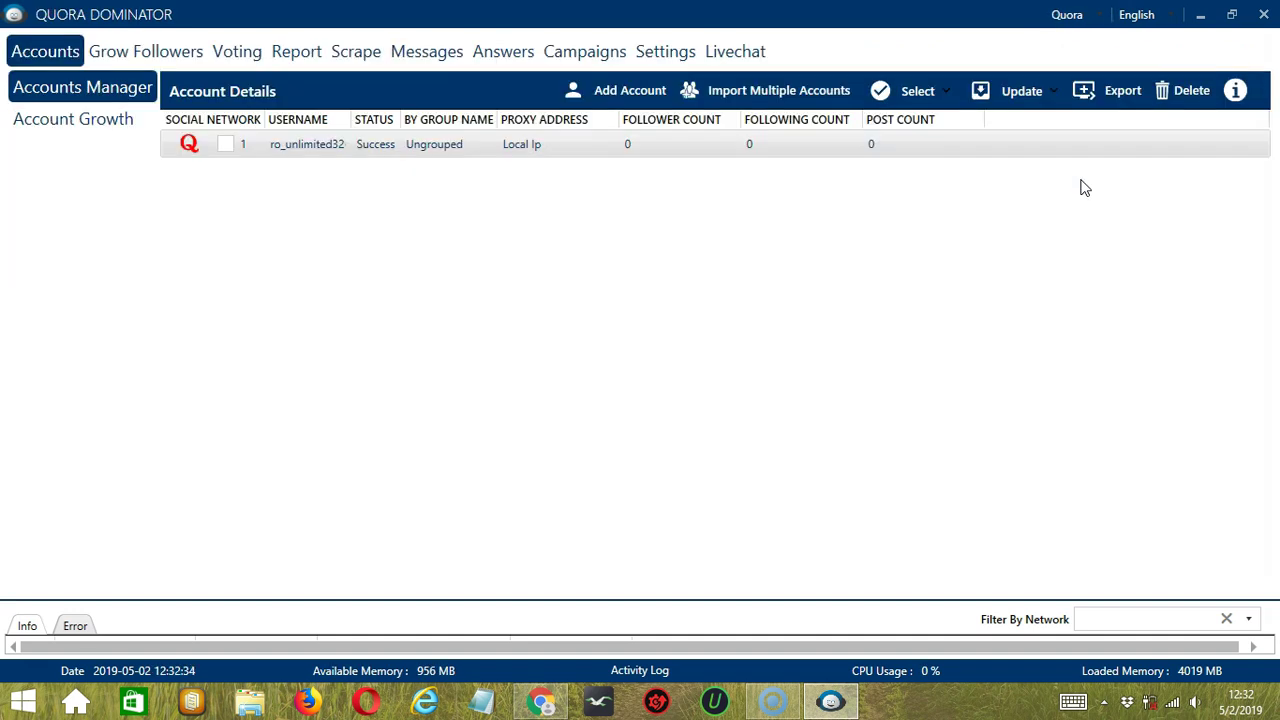
click(305, 52)
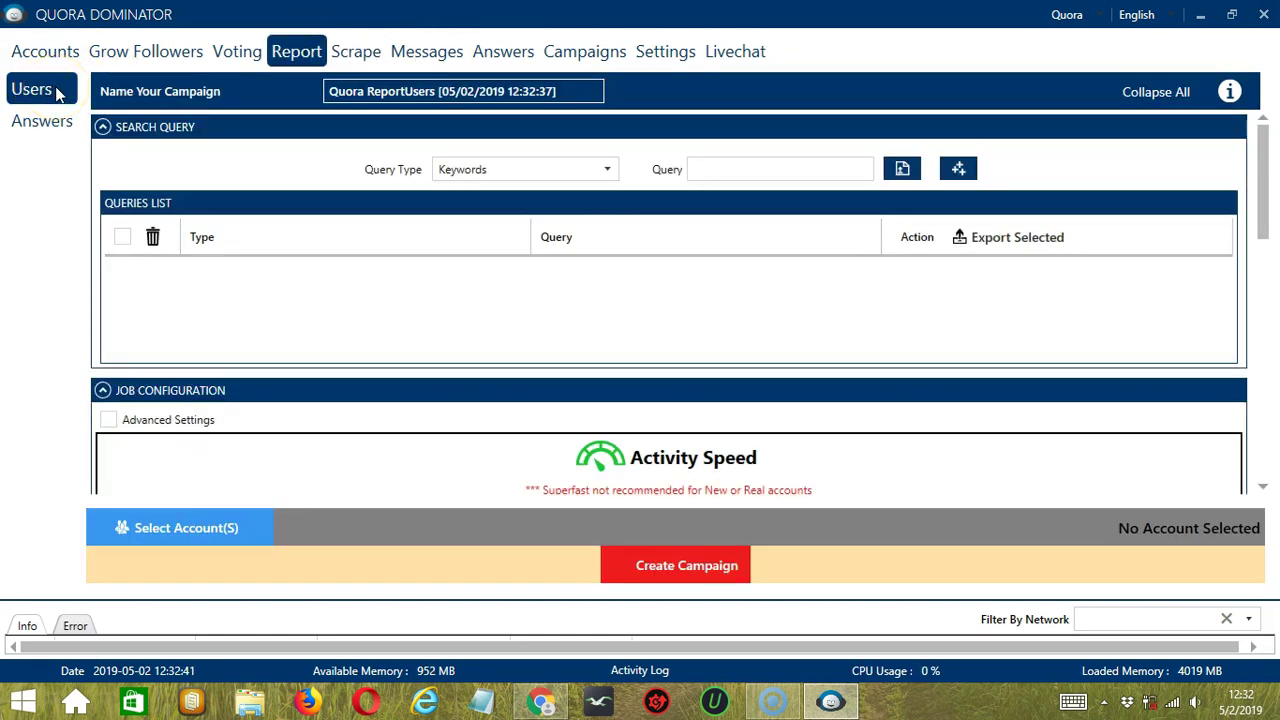
click(340, 91)
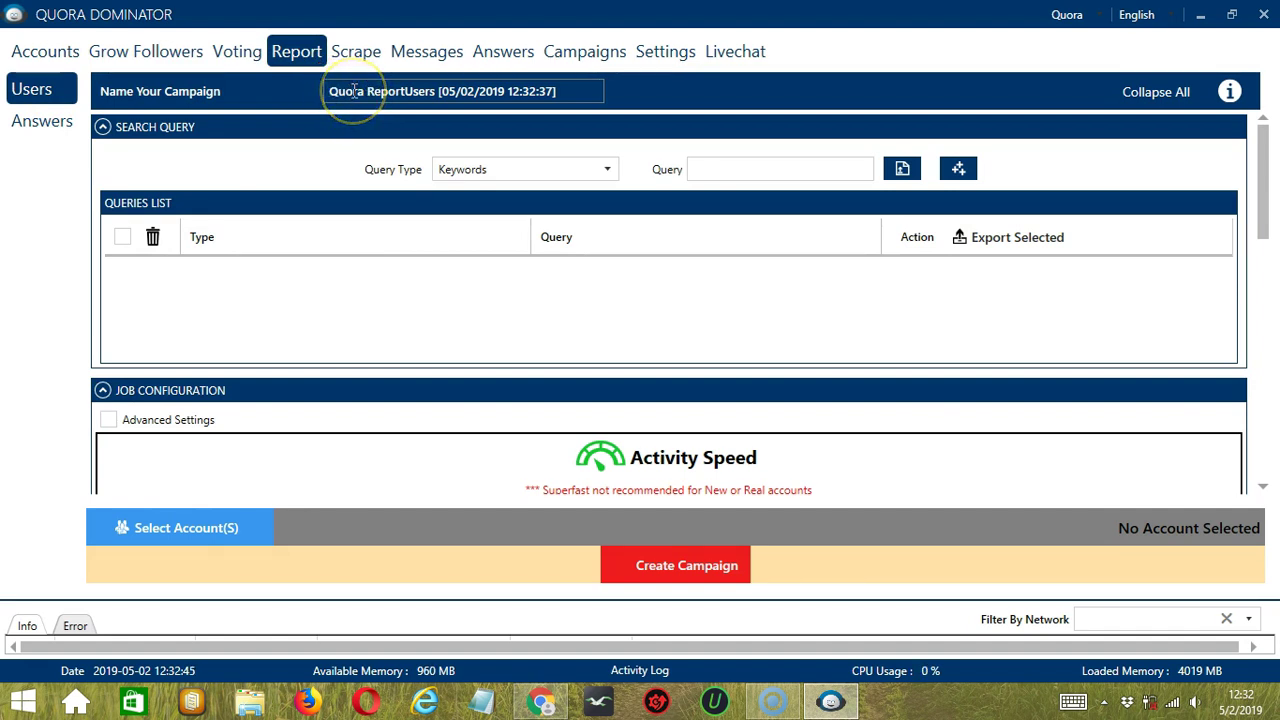
click(611, 174)
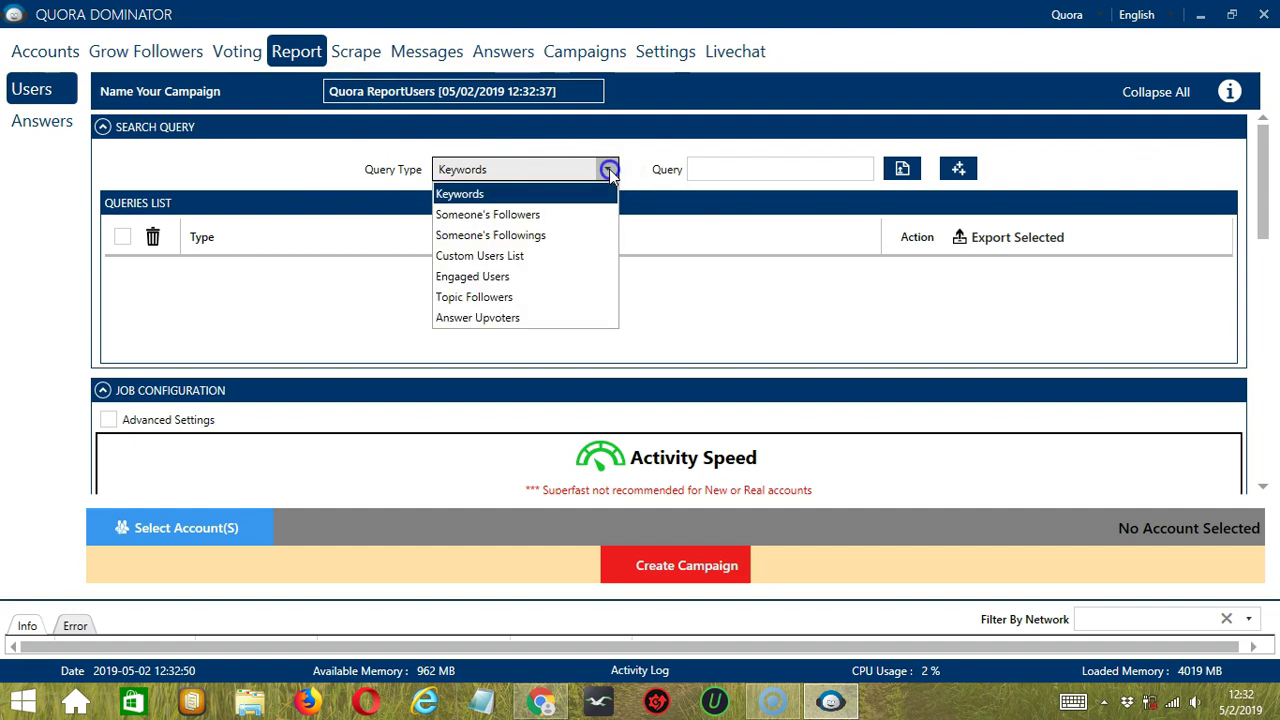
click(545, 317)
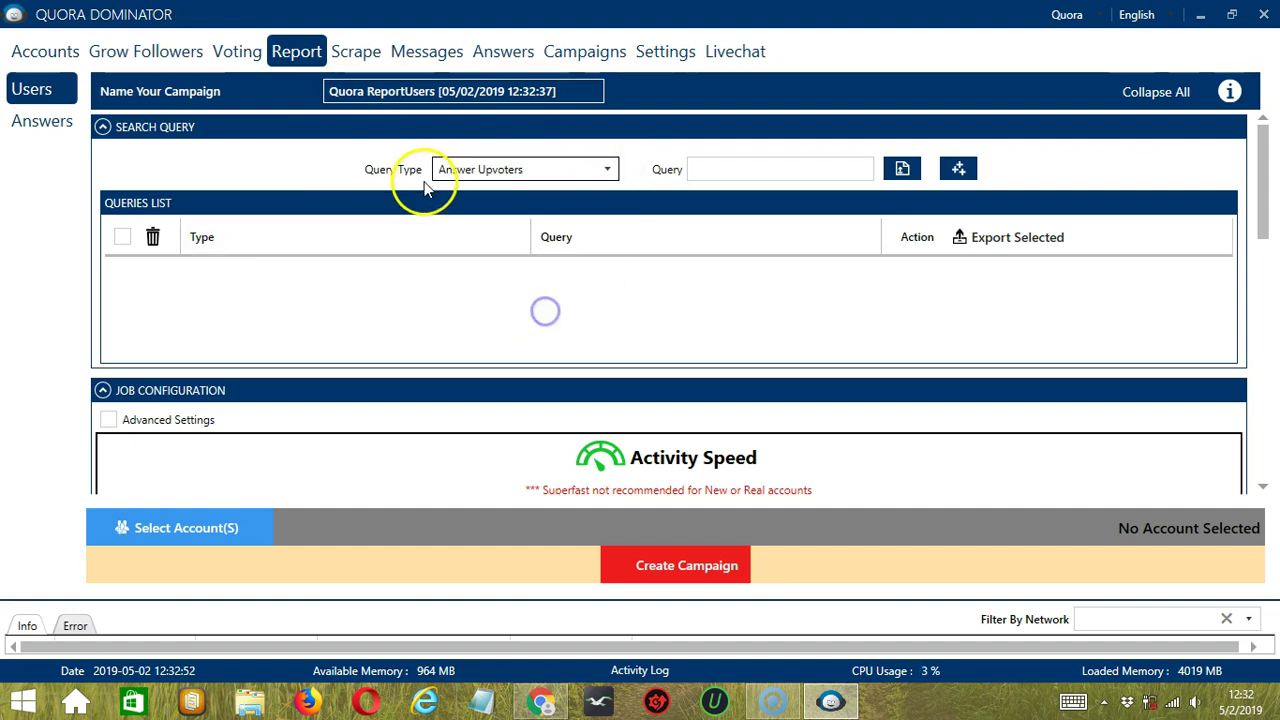
click(746, 169)
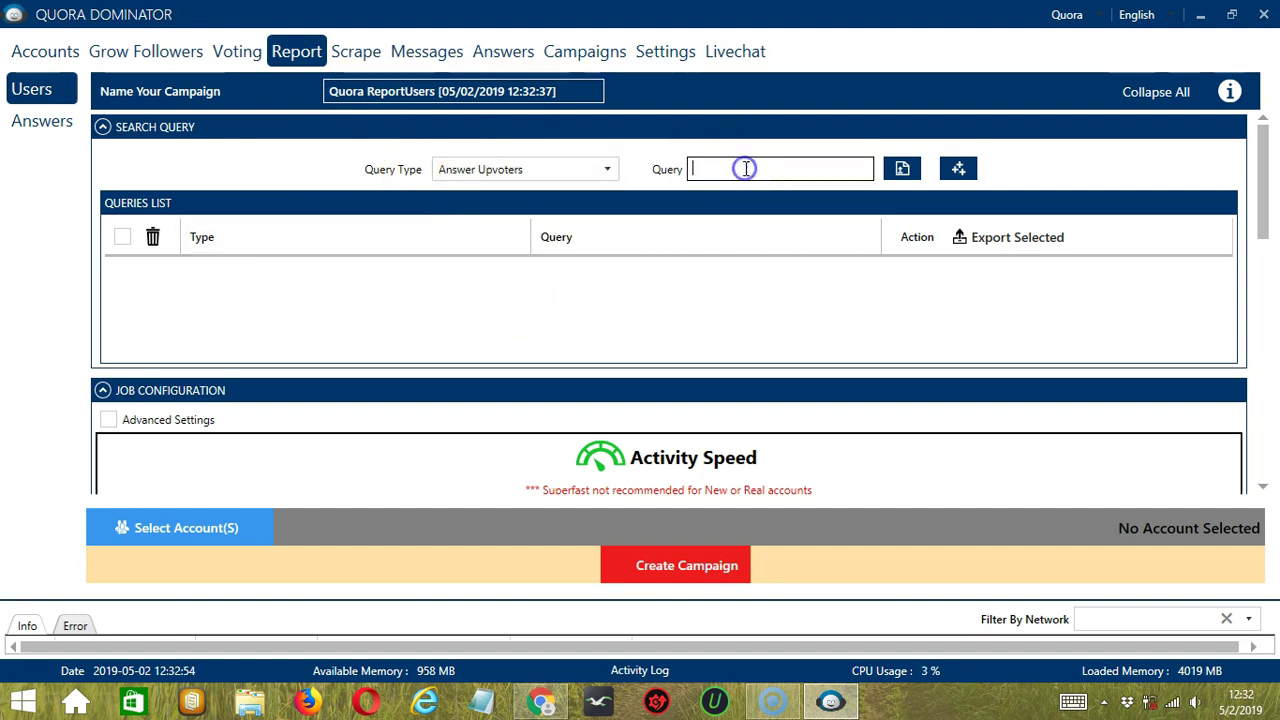
text(https://qr.ae/TWlvwr)
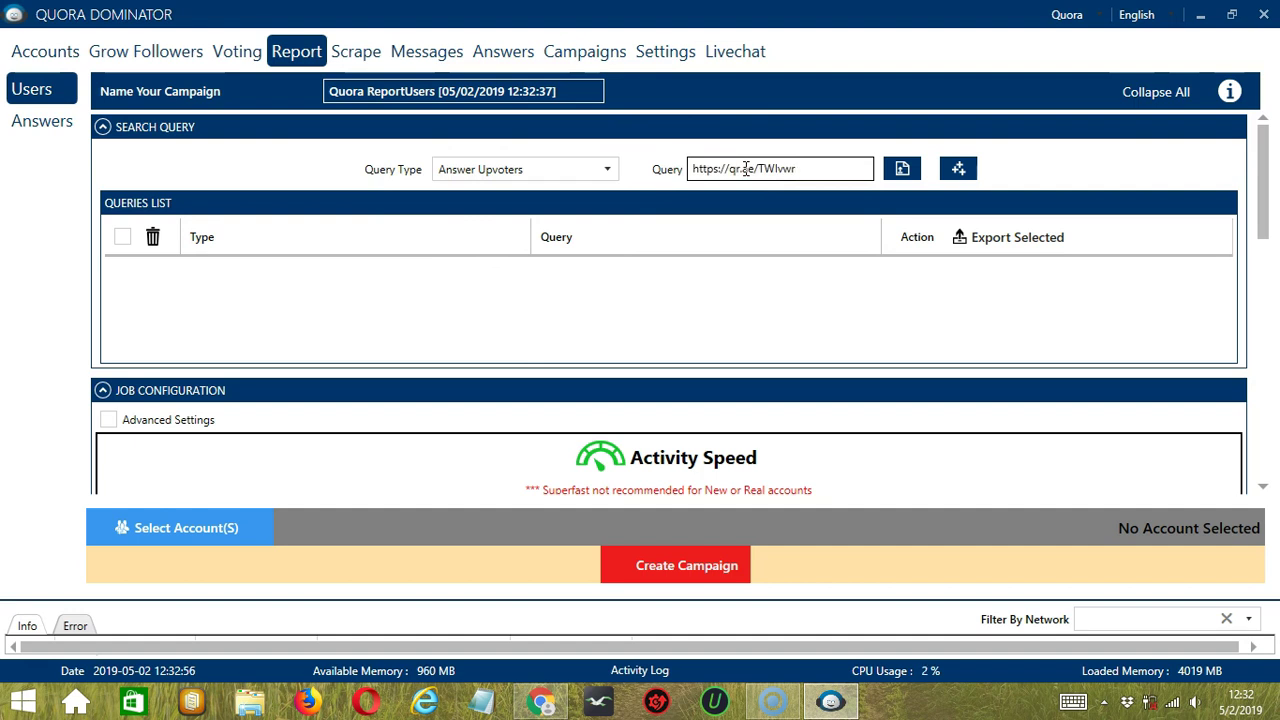
click(958, 169)
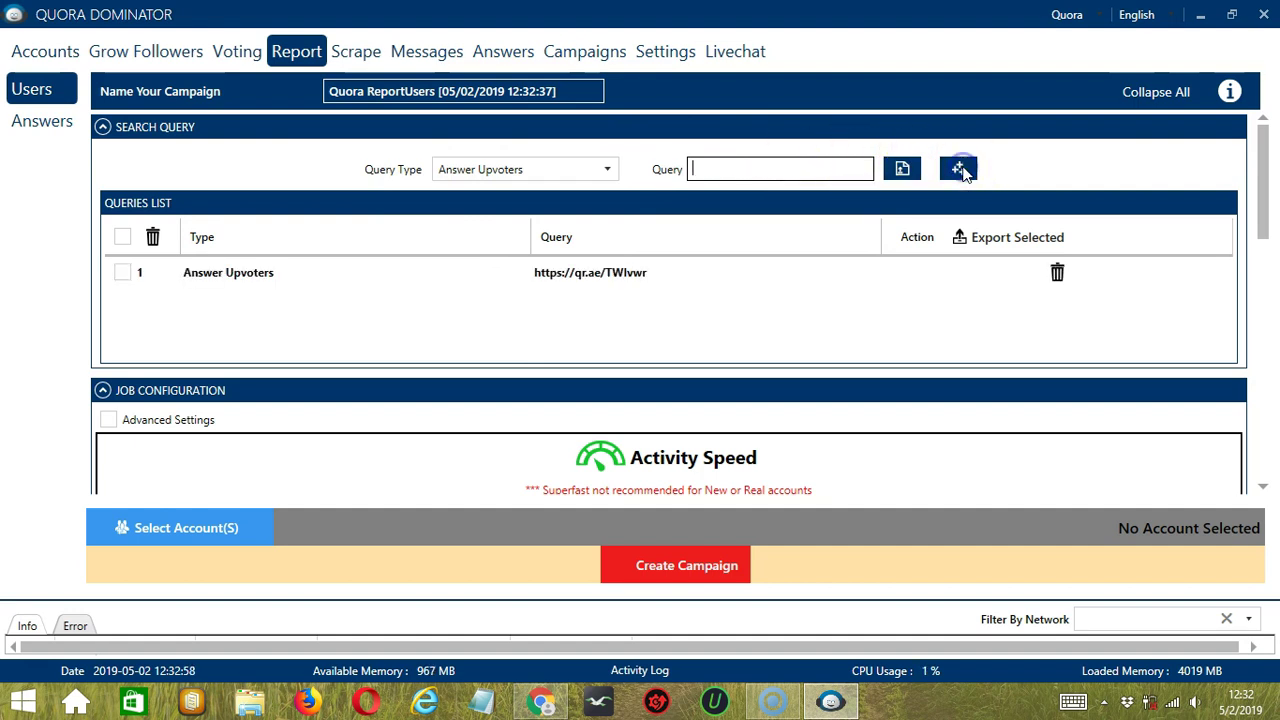
Step: Enable Private Blacklist and select the Quora account for the campaign
scroll(415, 238, down, 3)
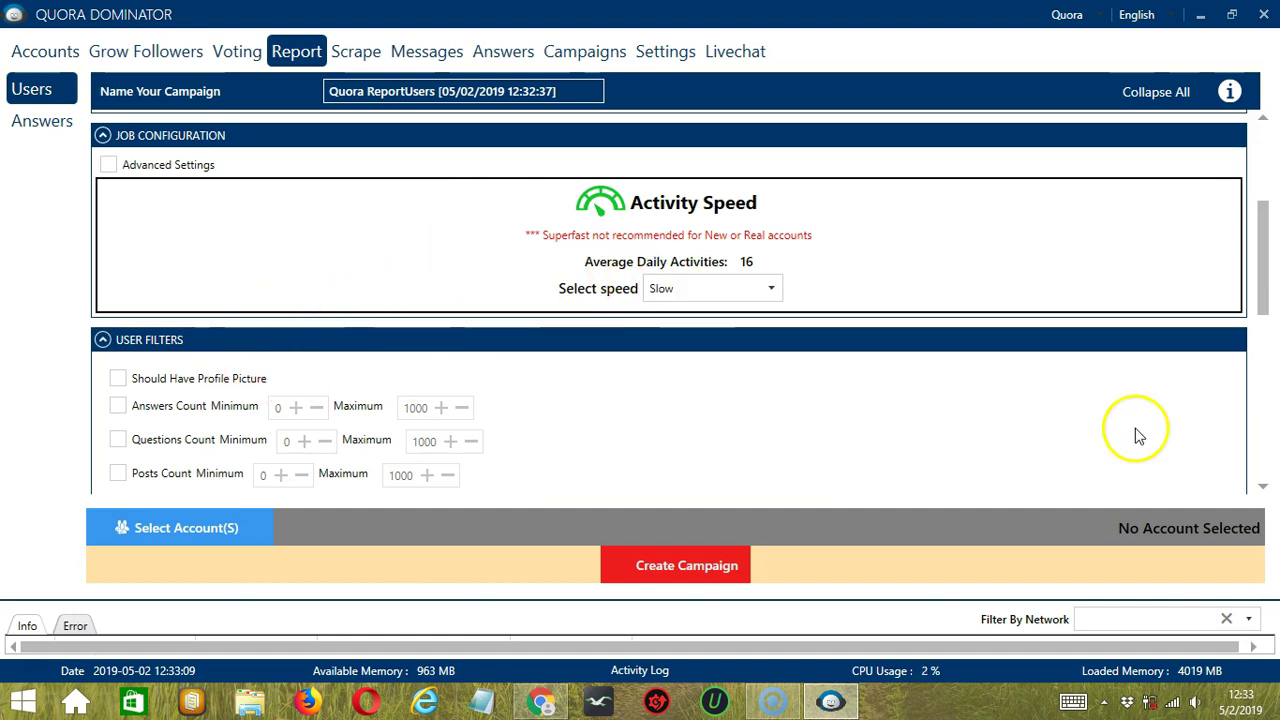
scroll(1134, 434, down, 10)
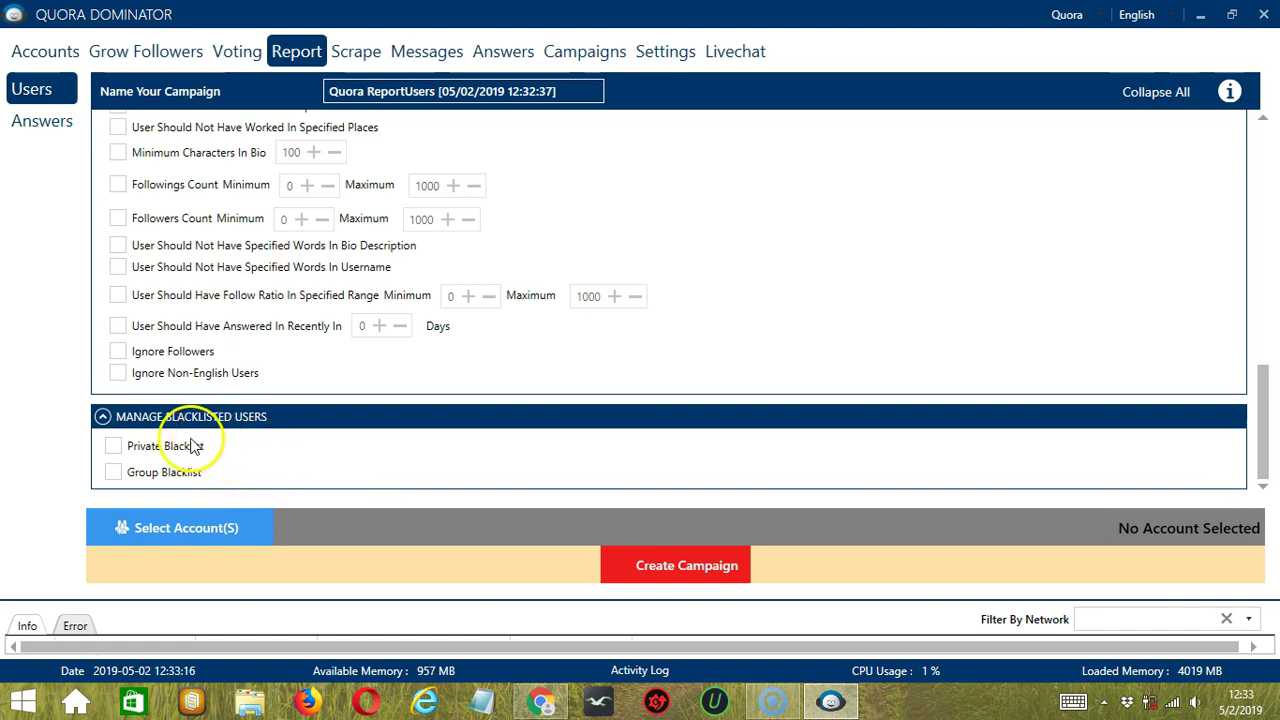
click(112, 450)
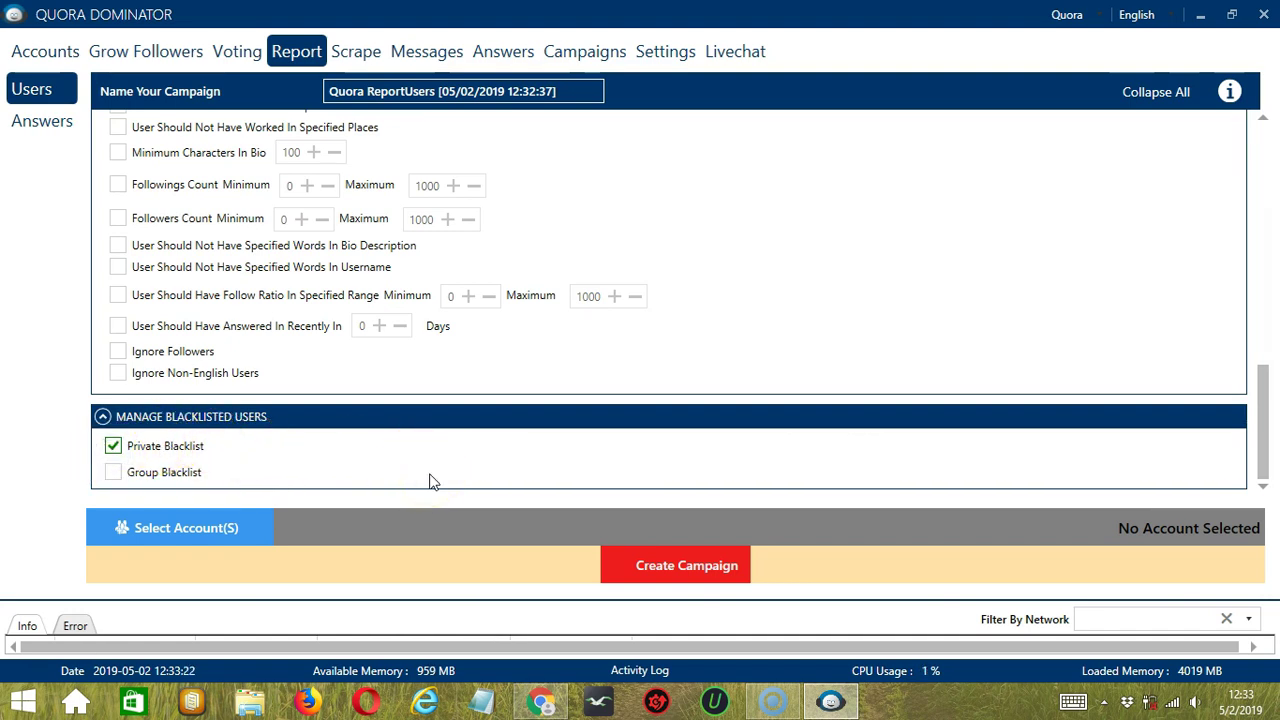
click(243, 527)
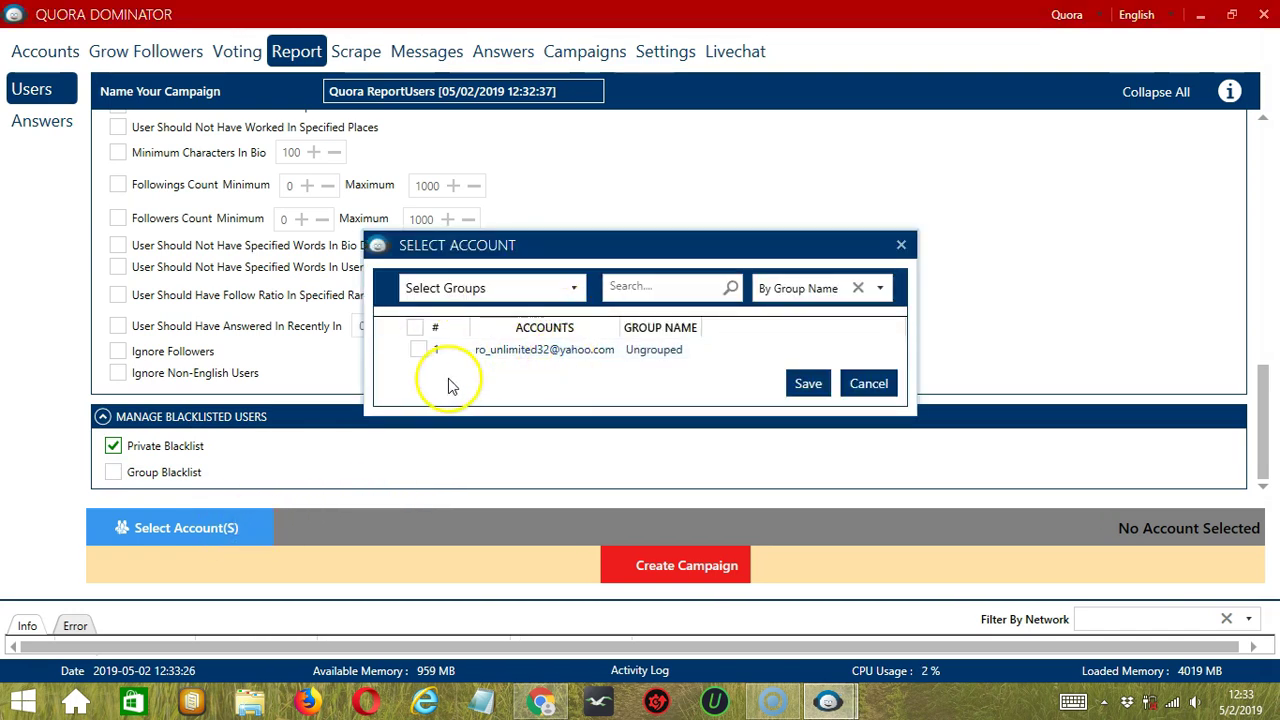
click(491, 349)
click(420, 350)
click(800, 384)
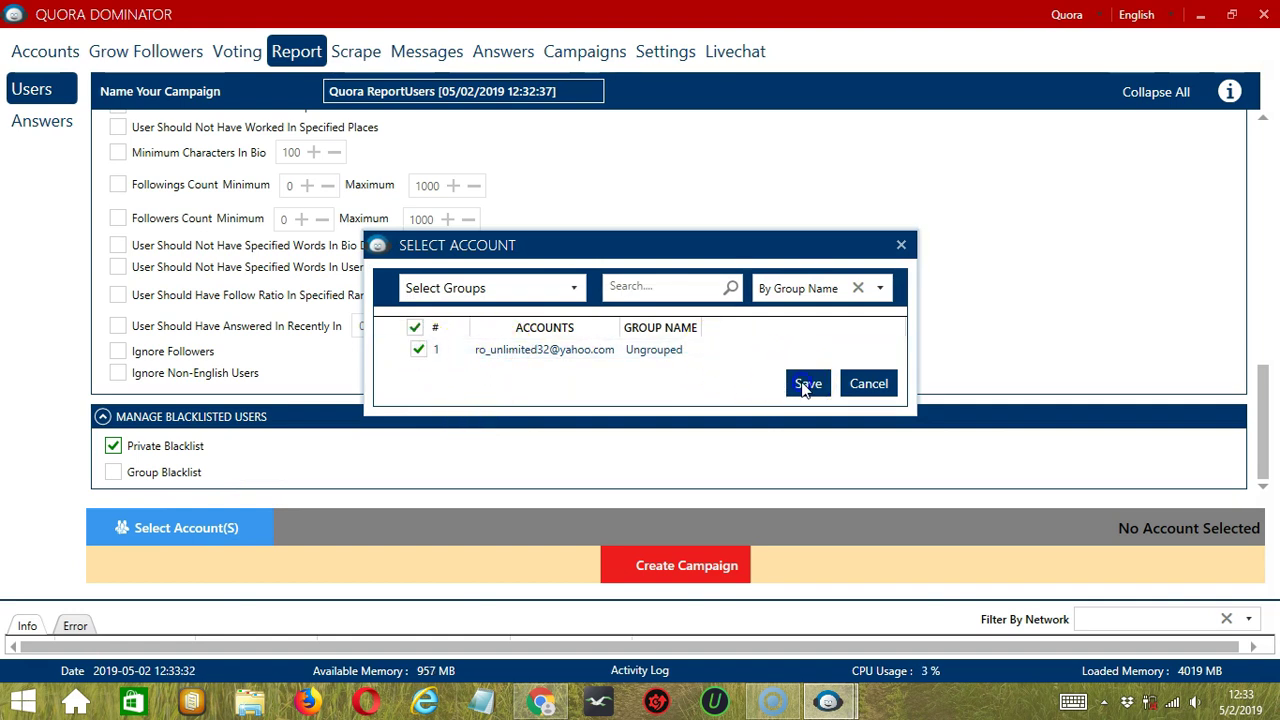
Step: Create the campaign, ticking the account and accepting the settings override warning
click(606, 556)
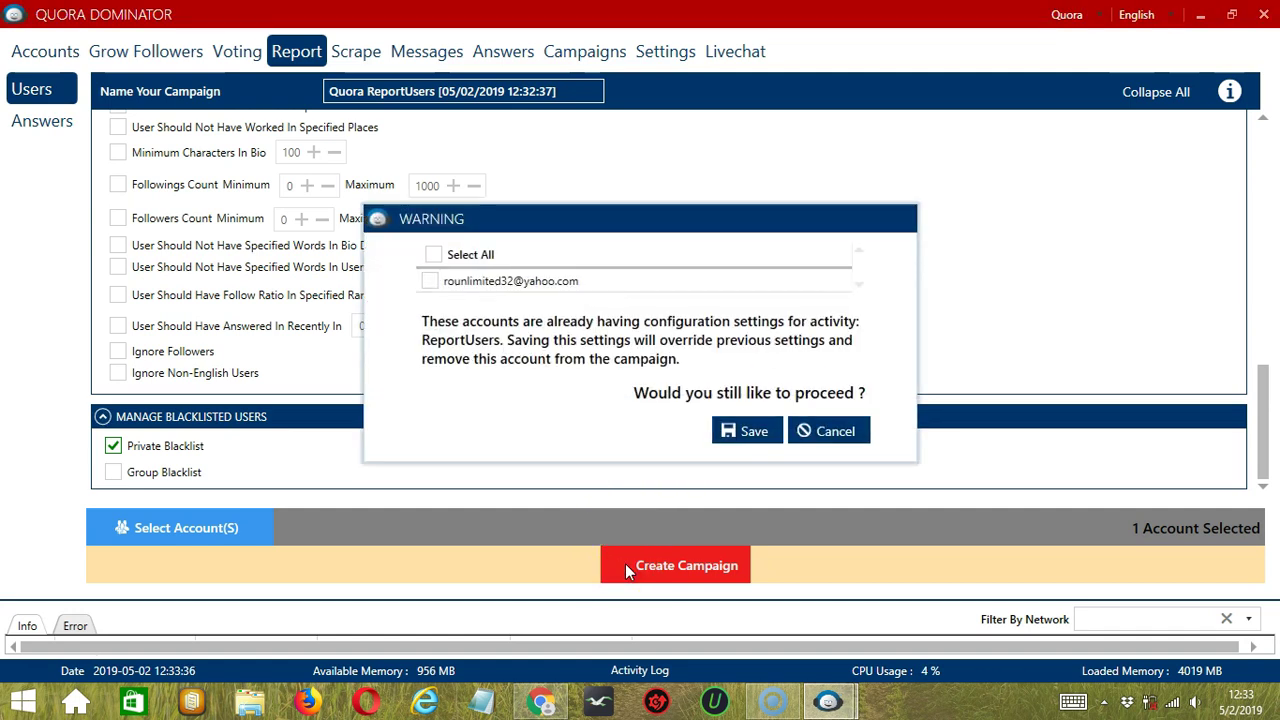
click(455, 281)
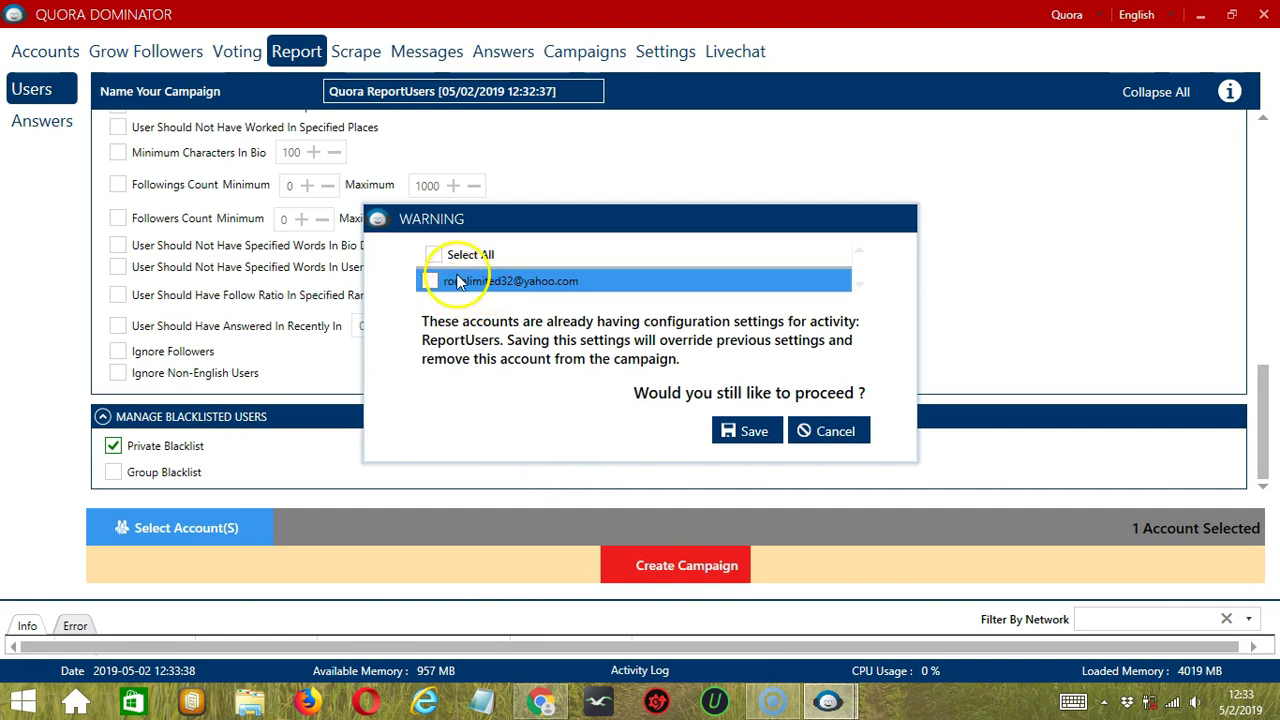
click(745, 430)
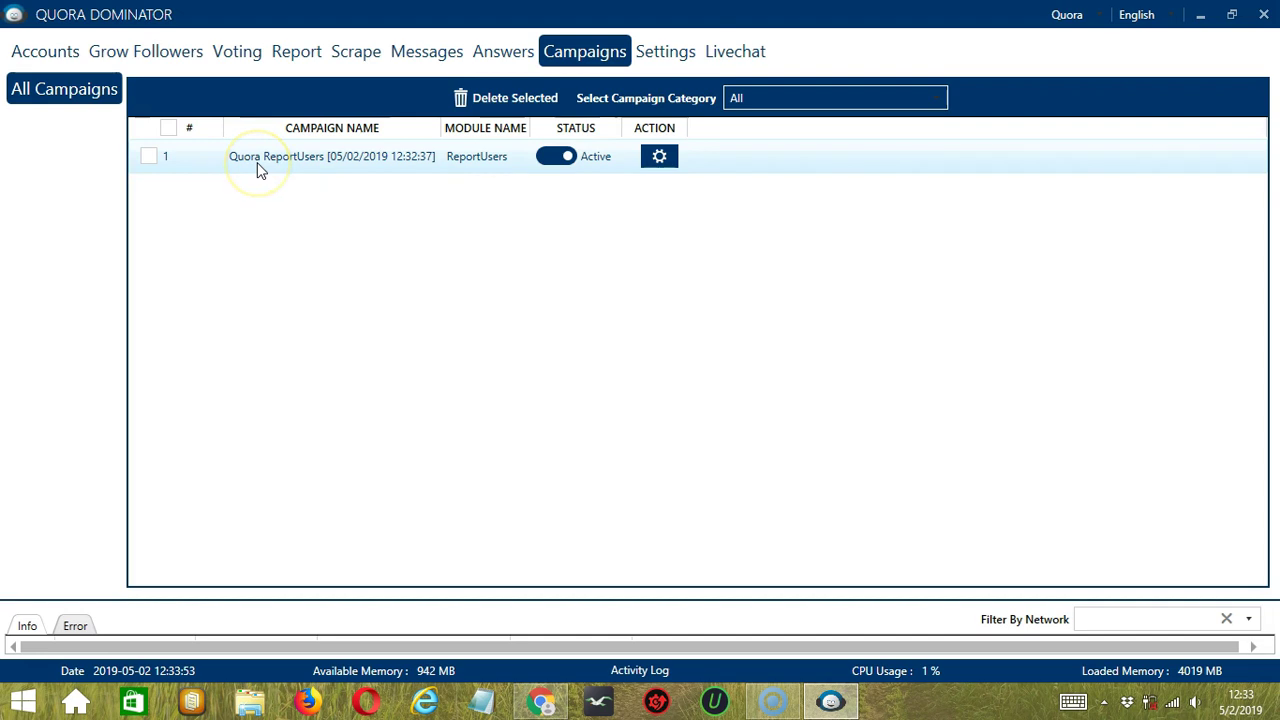
Step: Switch the new Quora ReportUsers campaign from Active to Paused, leaving its action options unchanged
click(552, 160)
click(660, 157)
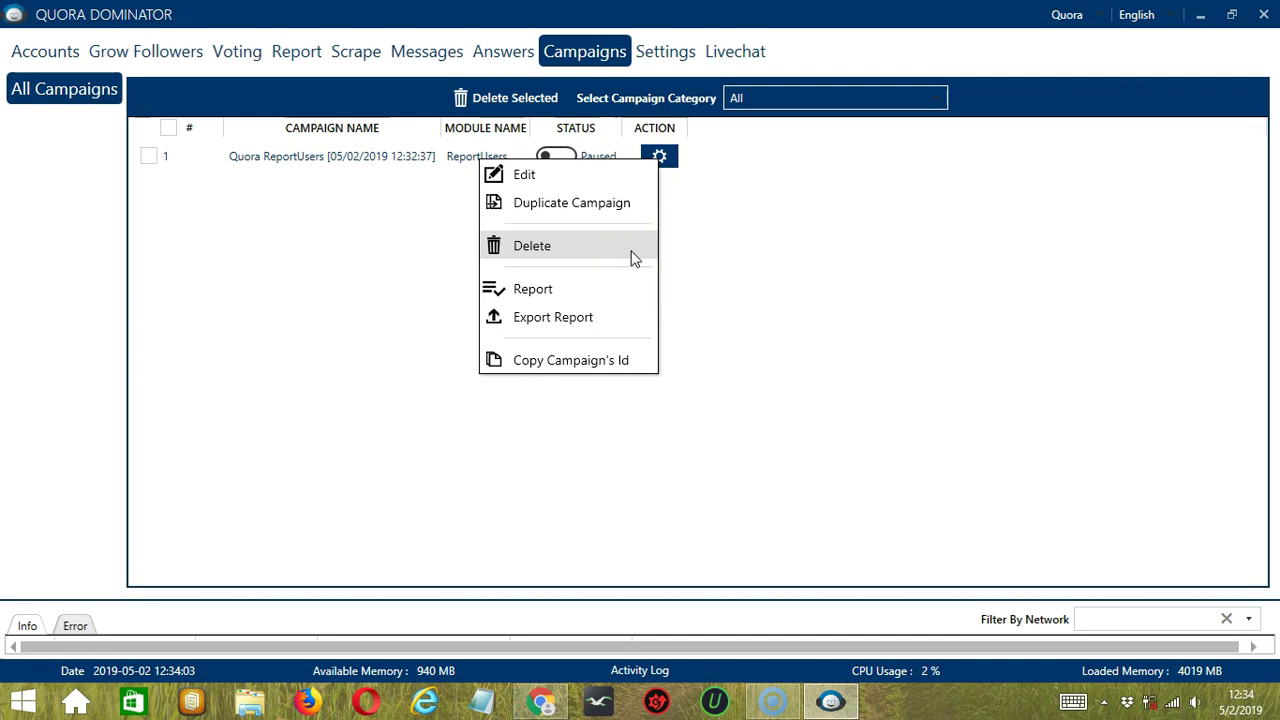
click(794, 196)
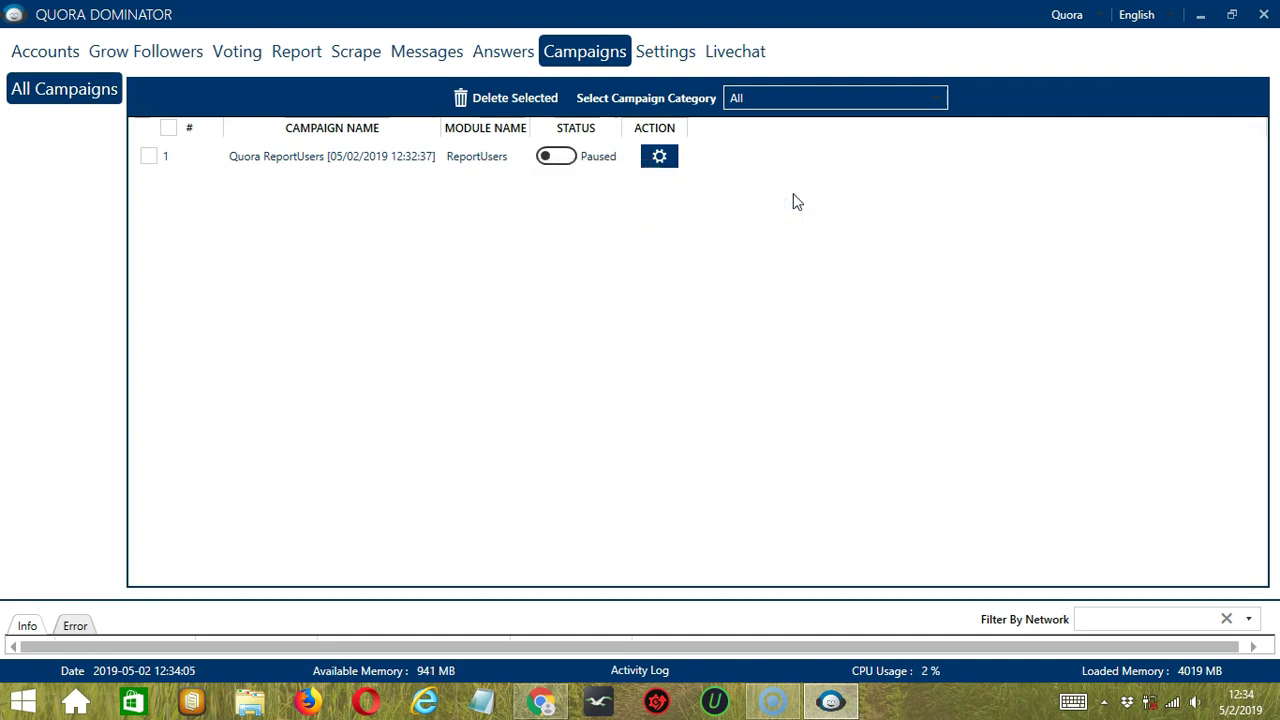